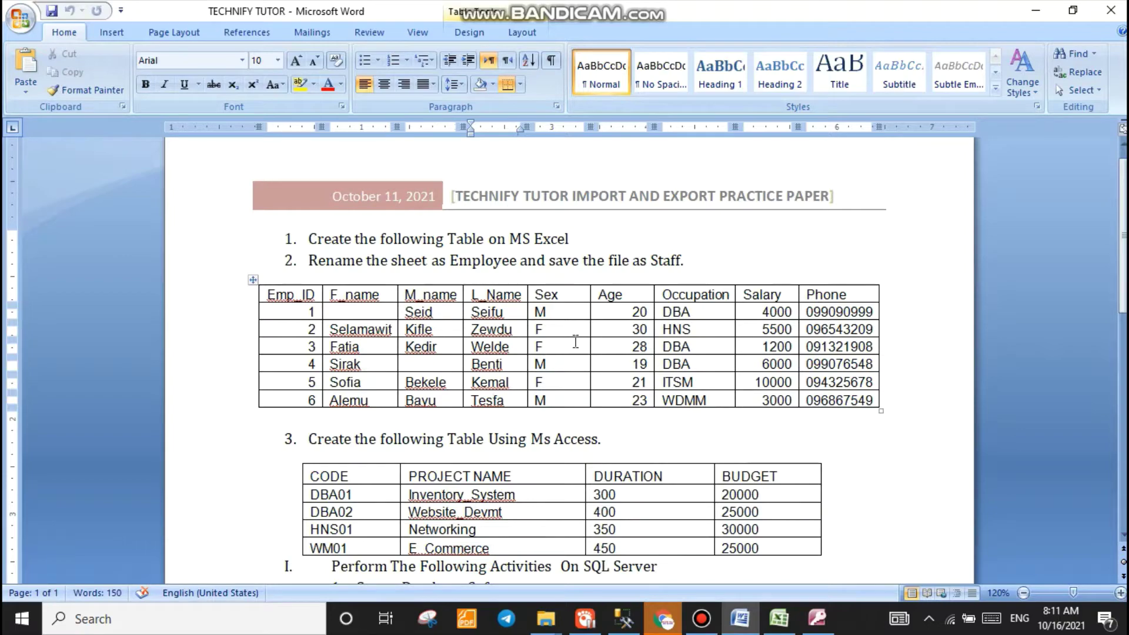
# Step: Read the first task and its employee table in the practice paper, and view the corresponding table in Excel
pyautogui.scroll(-5, 523, 353)
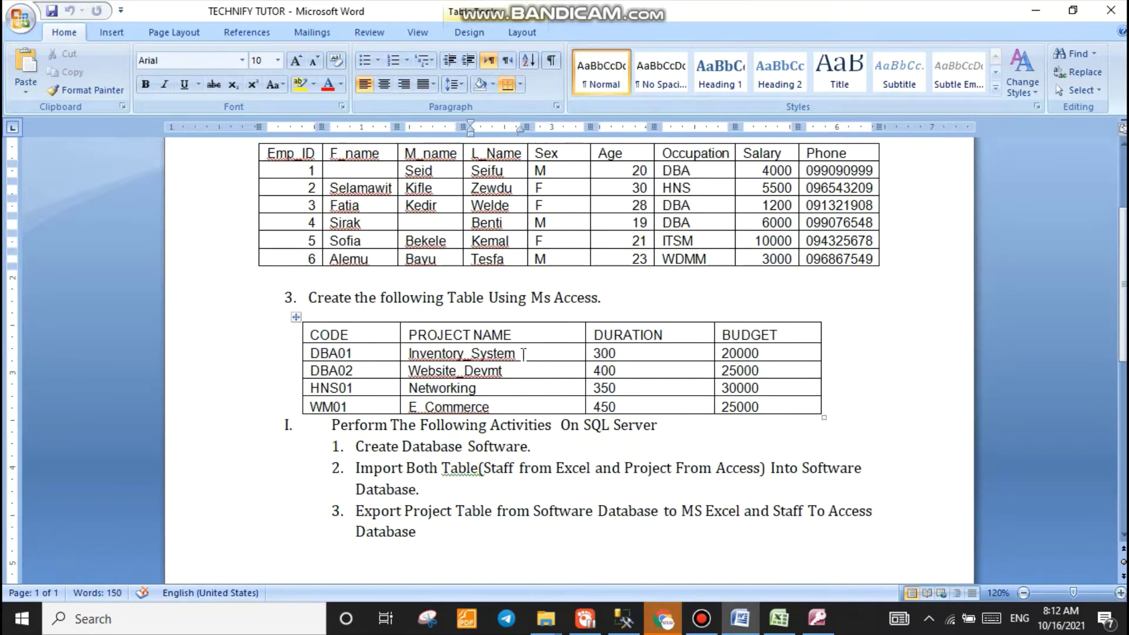
pyautogui.scroll(5, 523, 353)
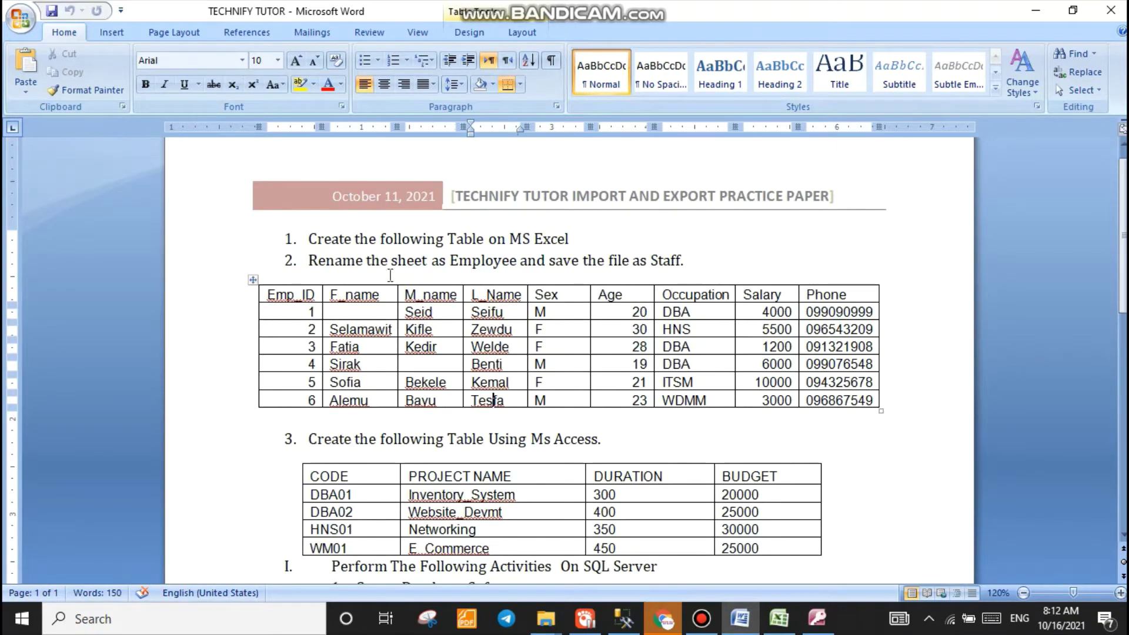
pyautogui.moveTo(308, 239); pyautogui.dragTo(447, 240)
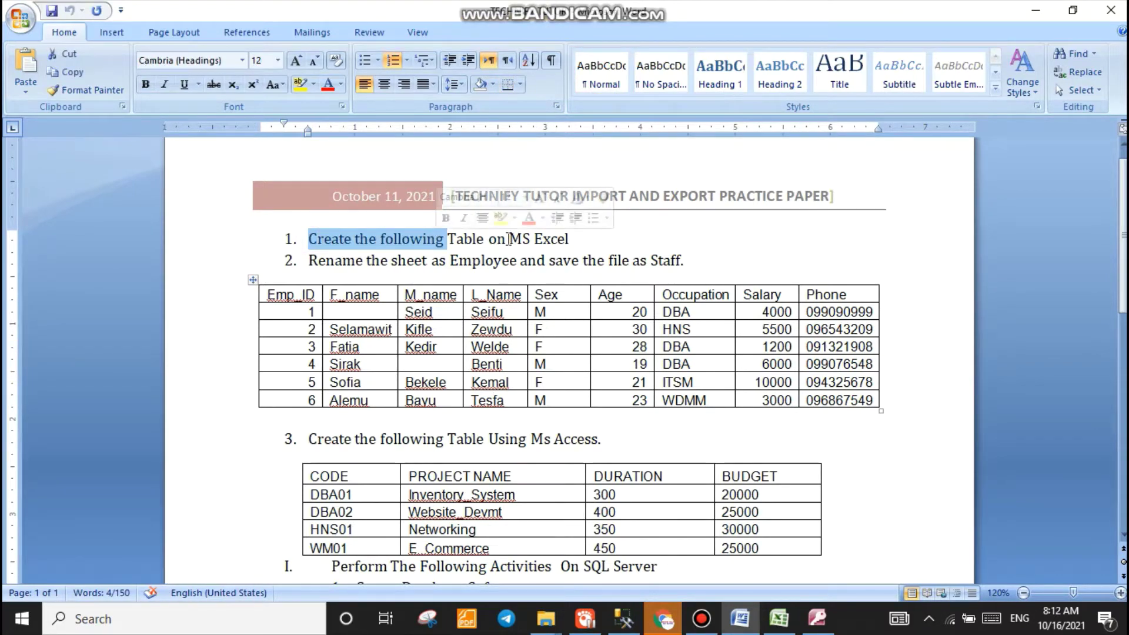
pyautogui.moveTo(509, 240); pyautogui.dragTo(570, 245)
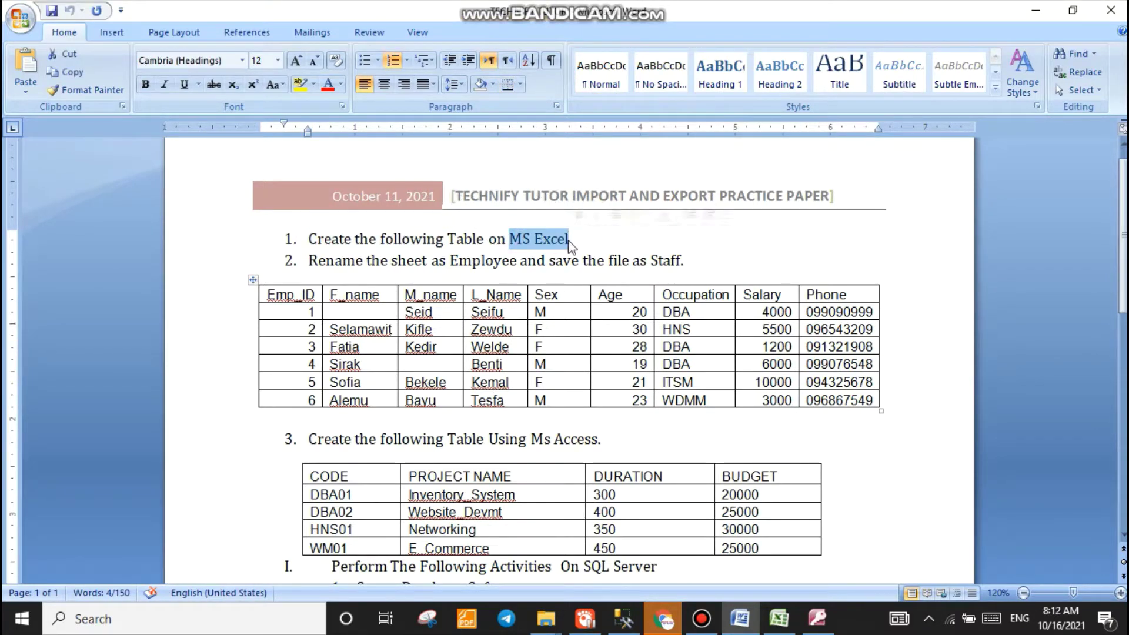
pyautogui.click(391, 329)
pyautogui.moveTo(305, 294); pyautogui.dragTo(819, 384)
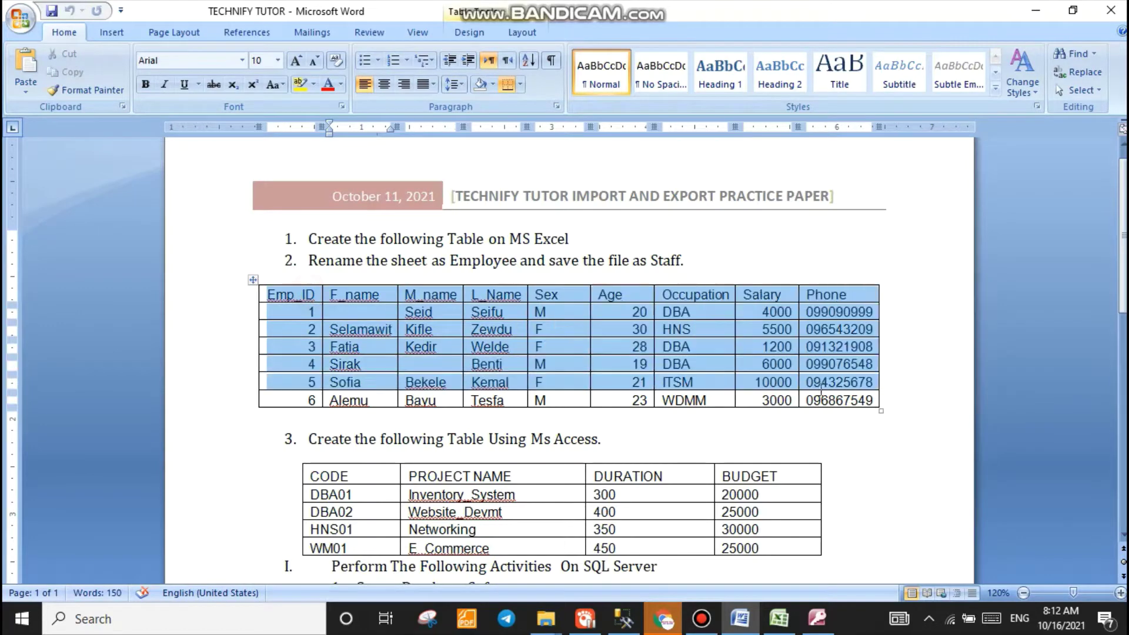
pyautogui.click(547, 314)
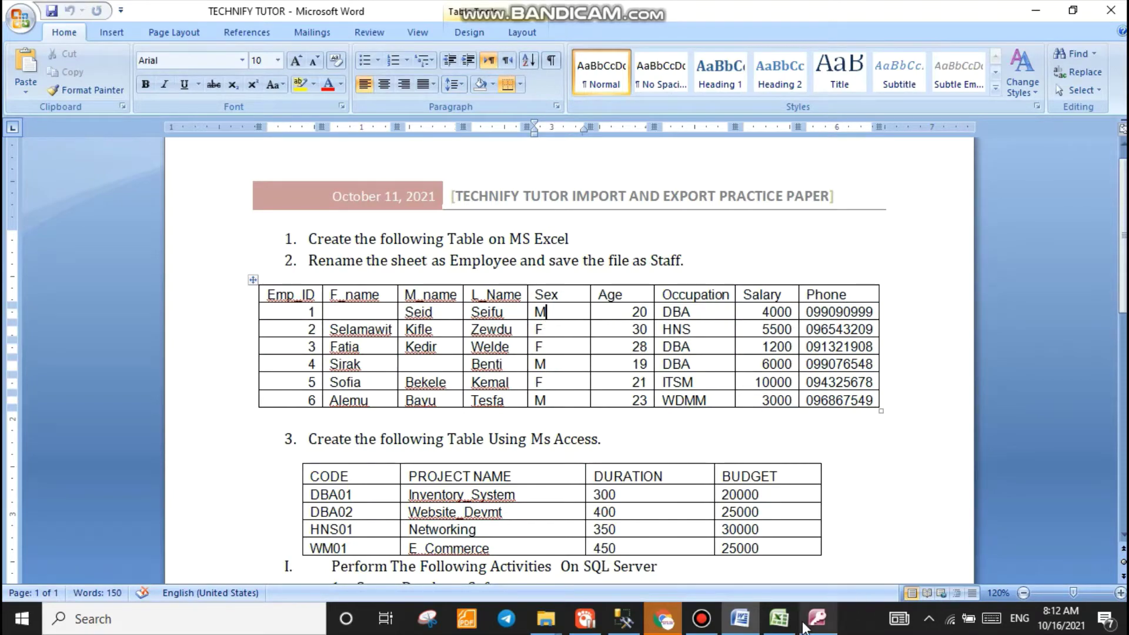
pyautogui.click(779, 618)
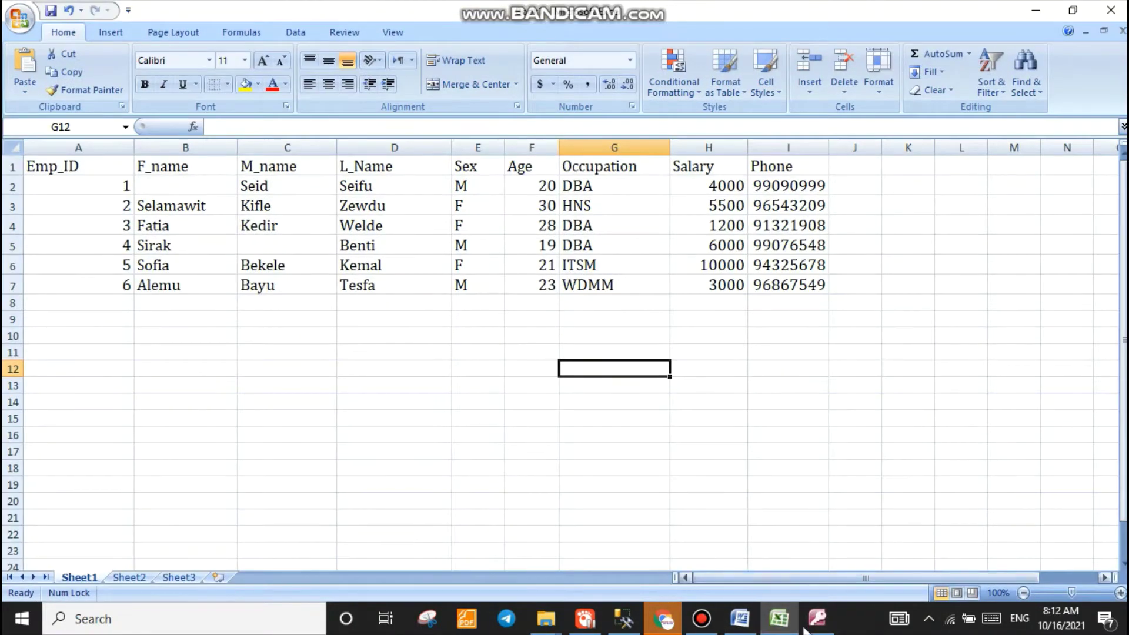
pyautogui.click(740, 618)
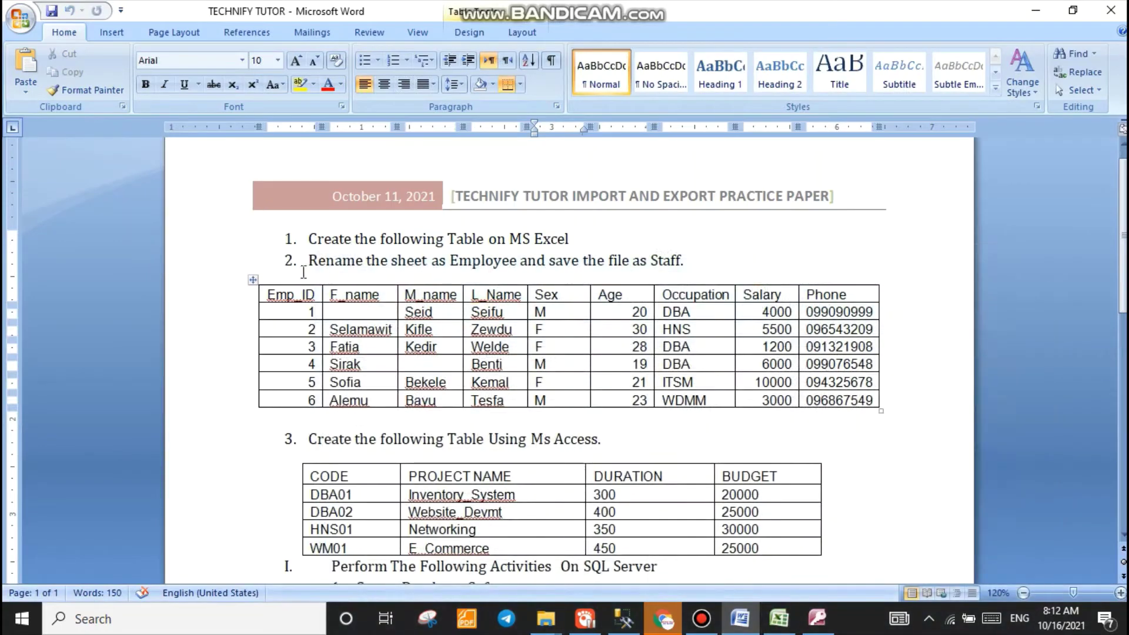
# Step: Read the sheet-naming instruction in the practice paper, switch to Excel and rename Sheet1 as Employee
pyautogui.moveTo(308, 261); pyautogui.dragTo(516, 261)
pyautogui.click(450, 261)
pyautogui.click(775, 629)
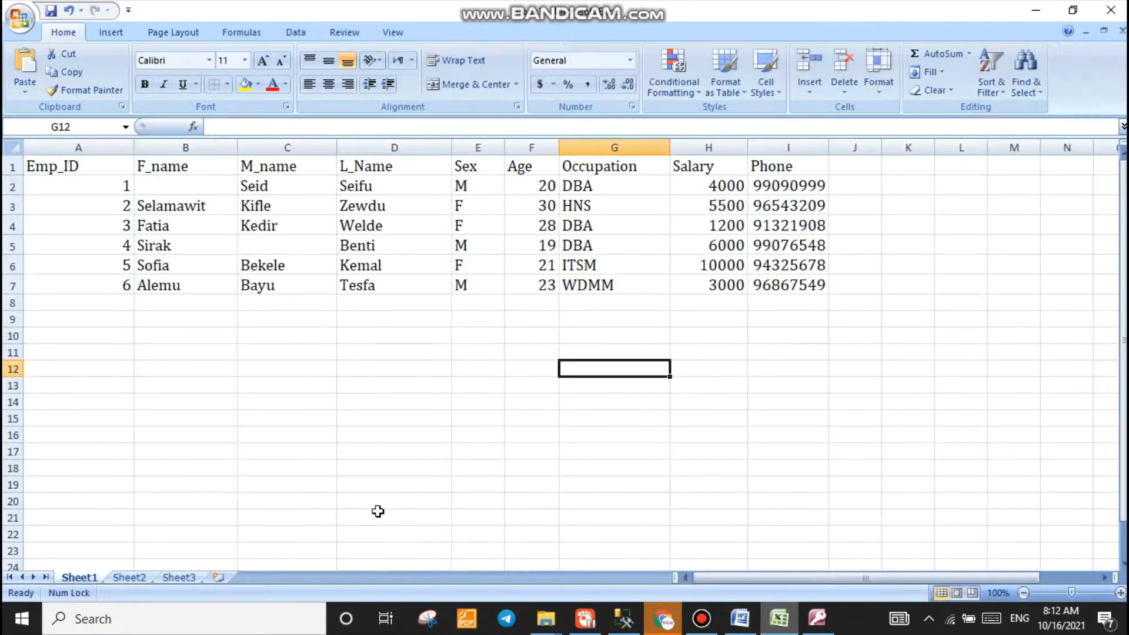
pyautogui.click(128, 577)
pyautogui.click(76, 577)
pyautogui.click(176, 577)
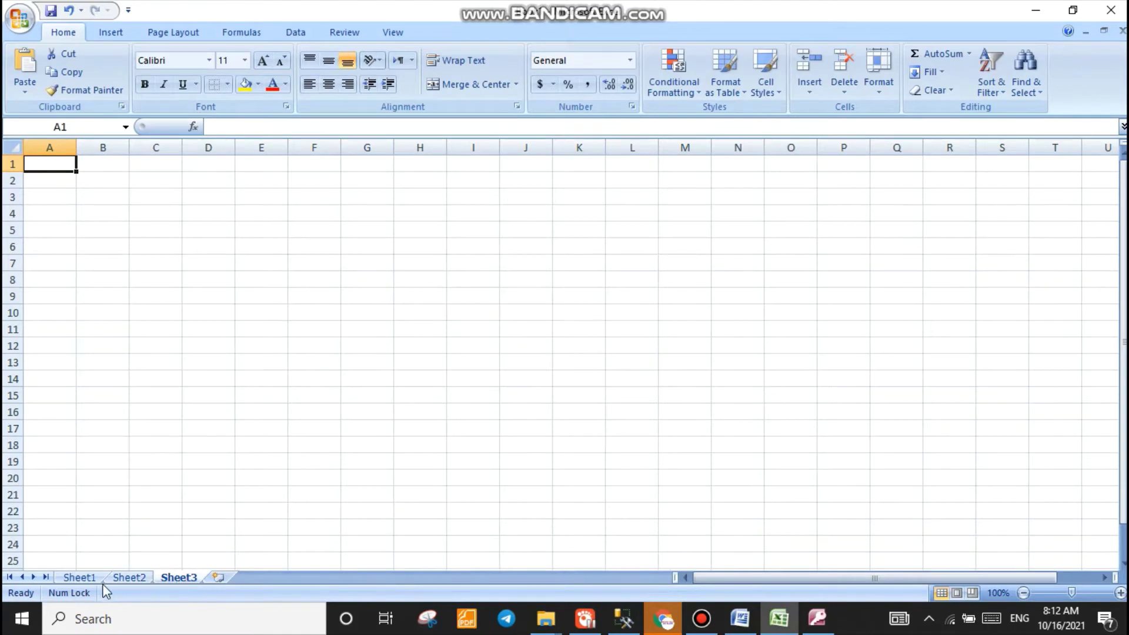
pyautogui.click(83, 578)
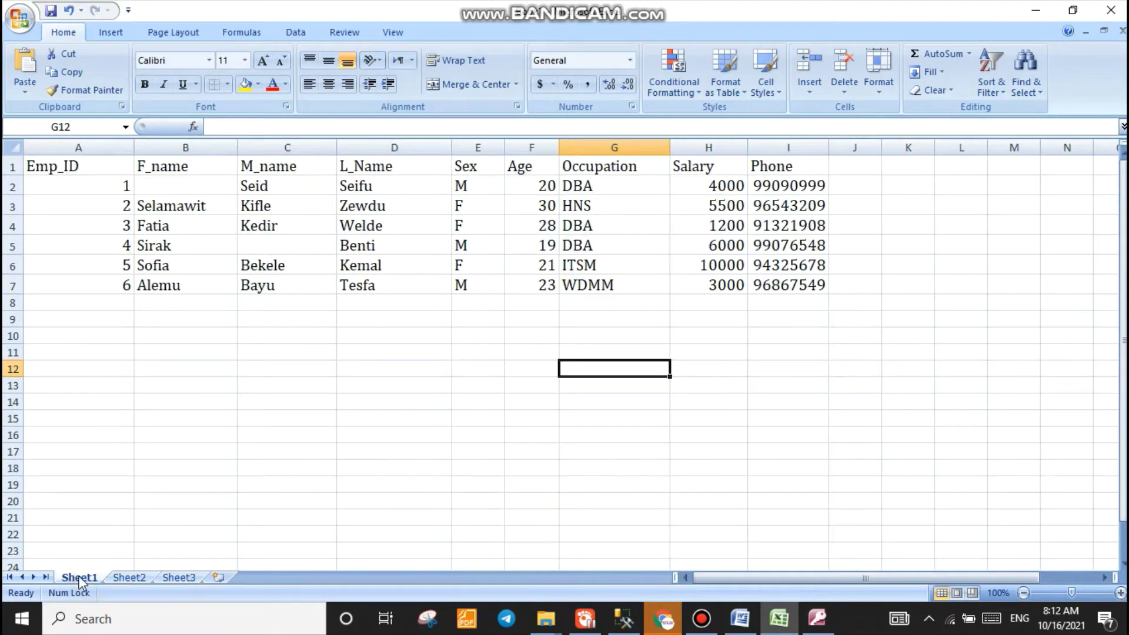
pyautogui.rightClick(81, 581)
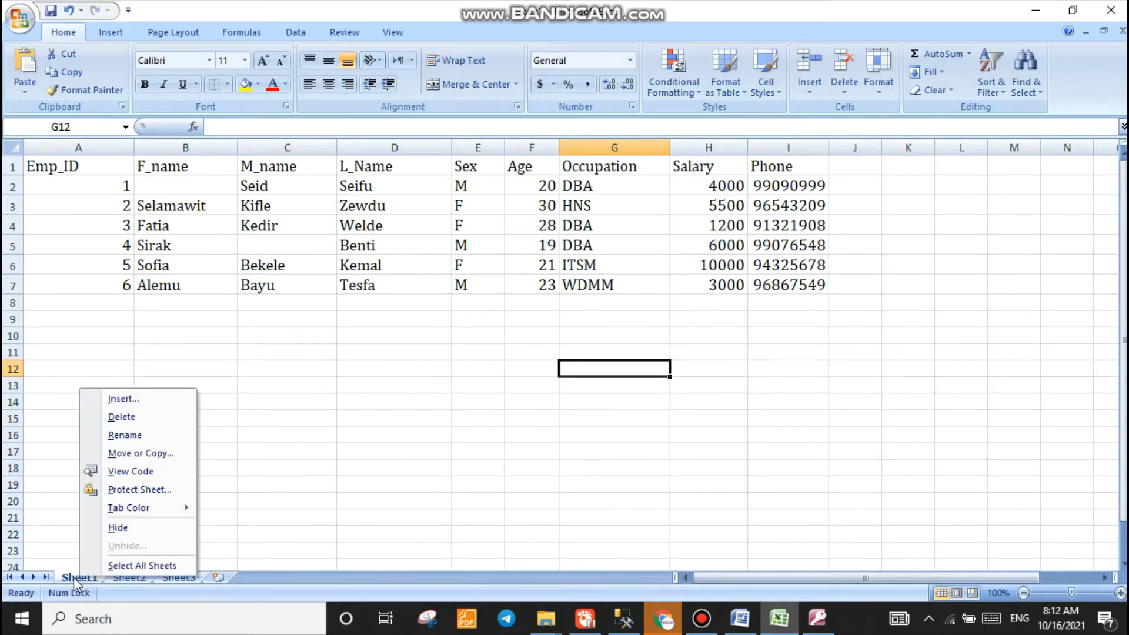
pyautogui.click(118, 436)
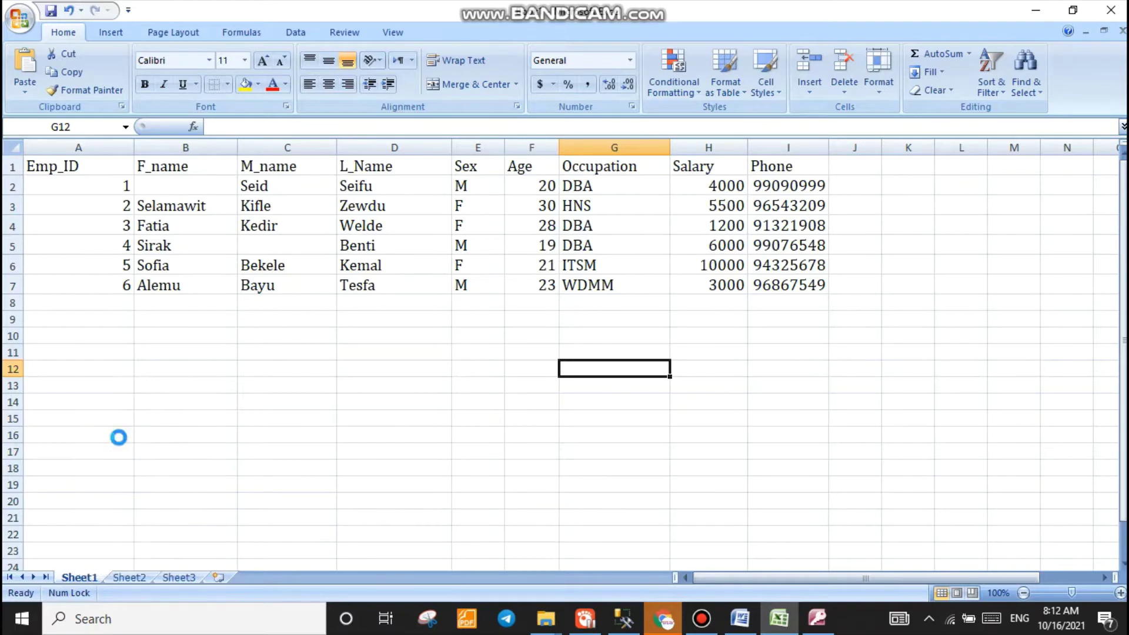
pyautogui.write('Em')
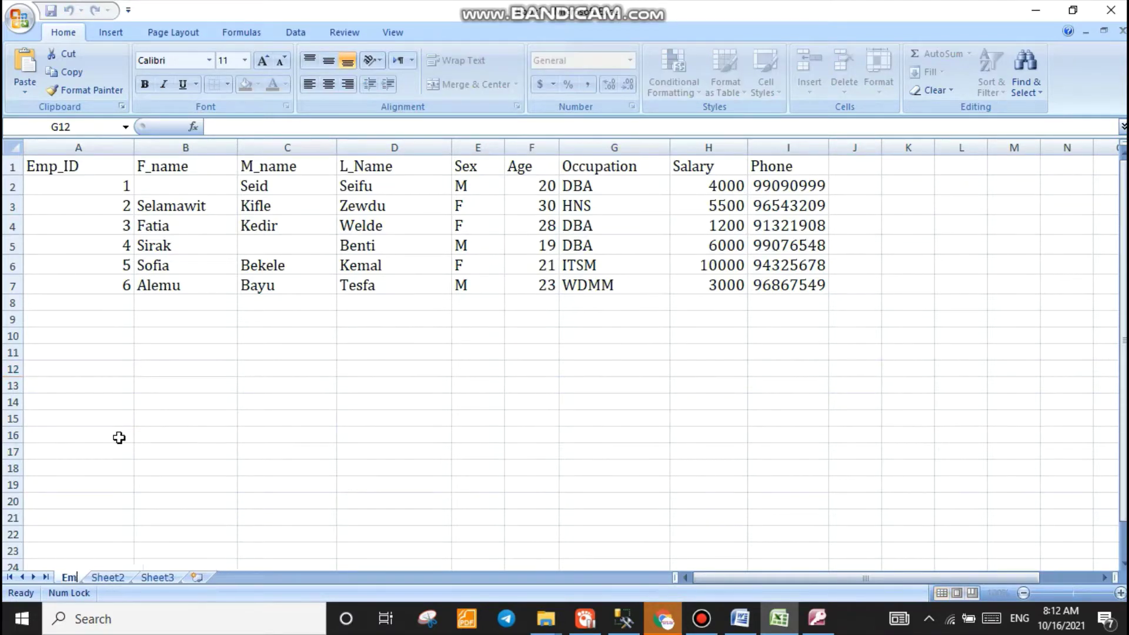
pyautogui.write('ployee')
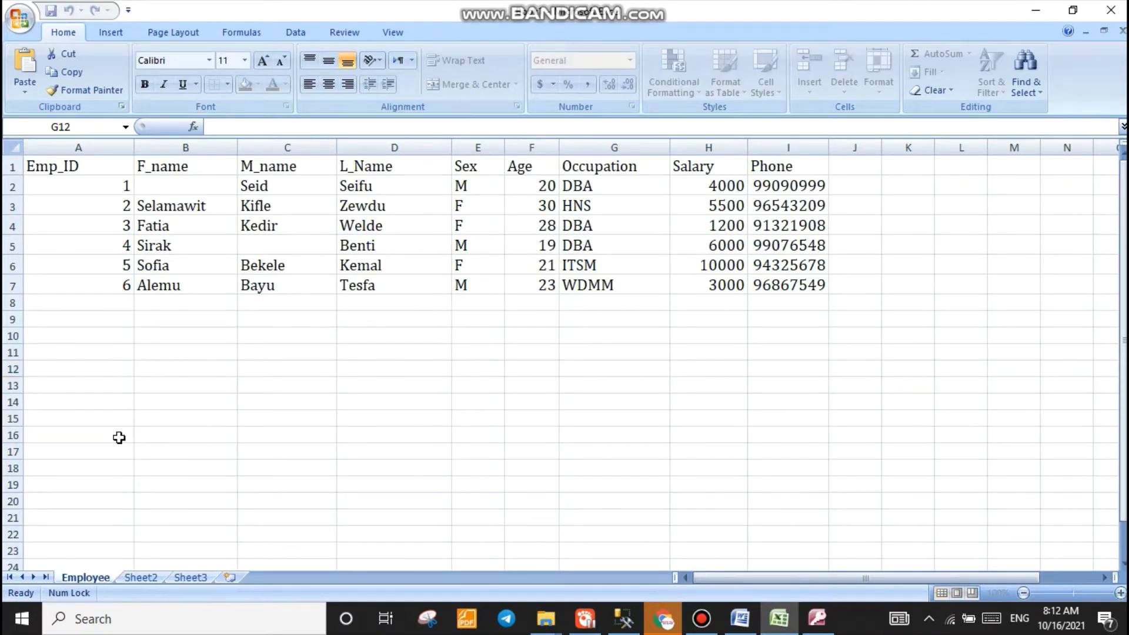
pyautogui.click(108, 371)
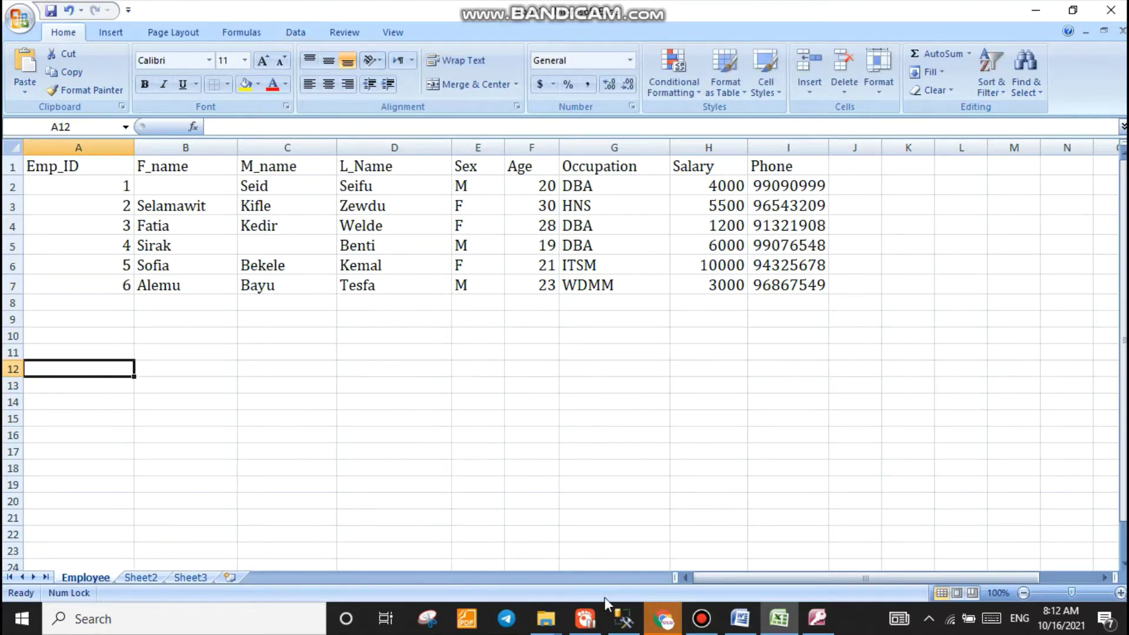
# Step: Return to the Word practice paper and read the instructions for saving the file and creating the Access table
pyautogui.click(739, 618)
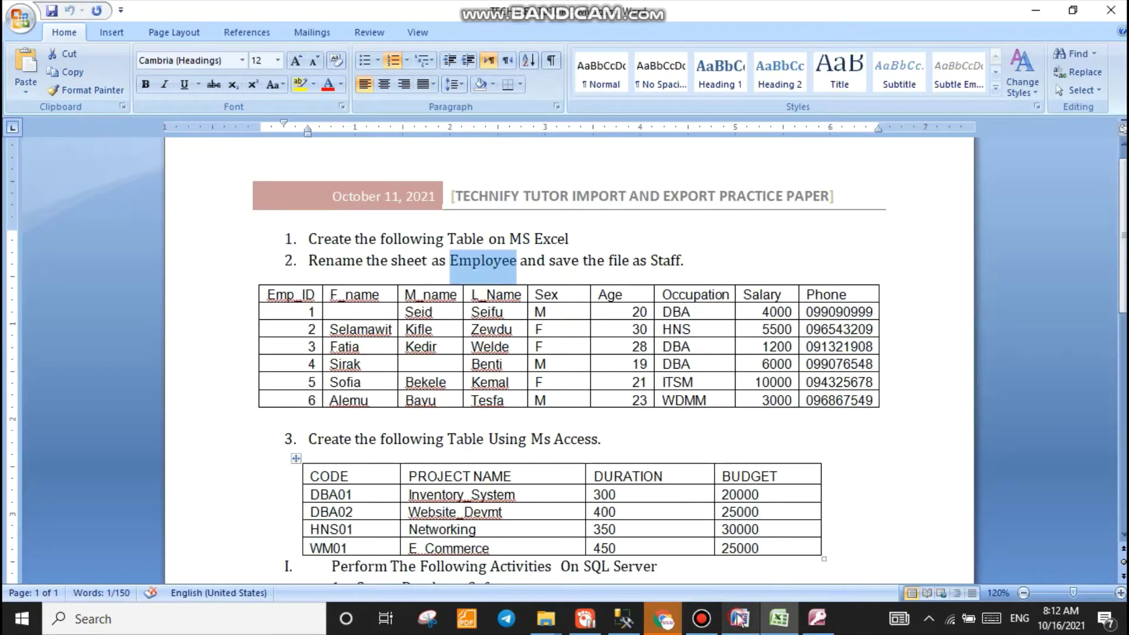
pyautogui.click(562, 253)
pyautogui.scroll(-1, 416, 376)
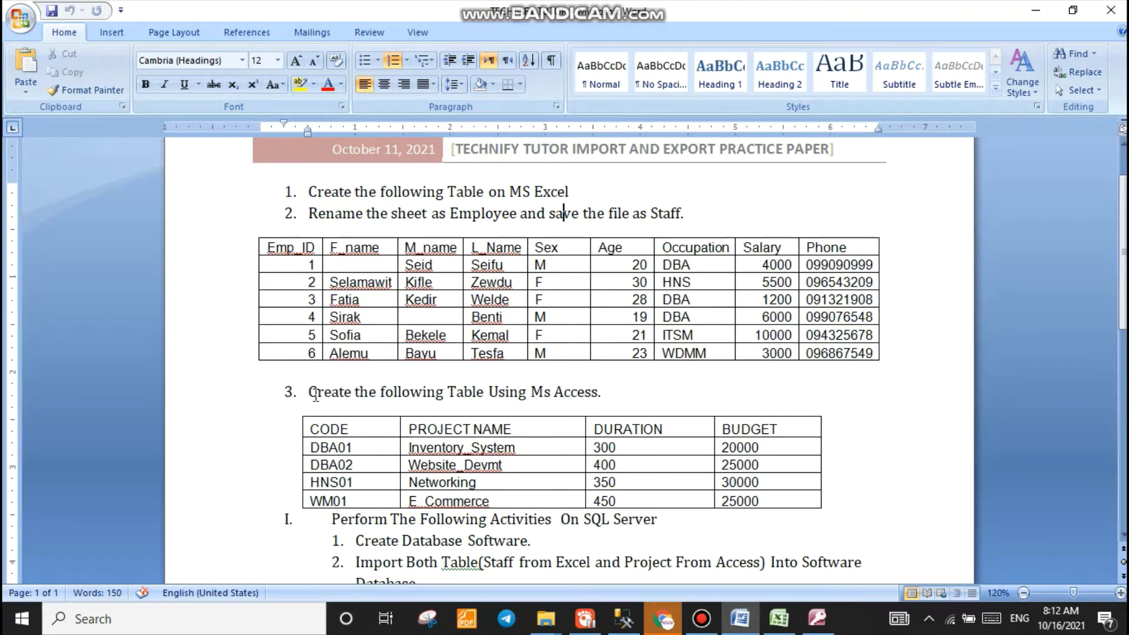
pyautogui.moveTo(312, 395); pyautogui.dragTo(565, 407)
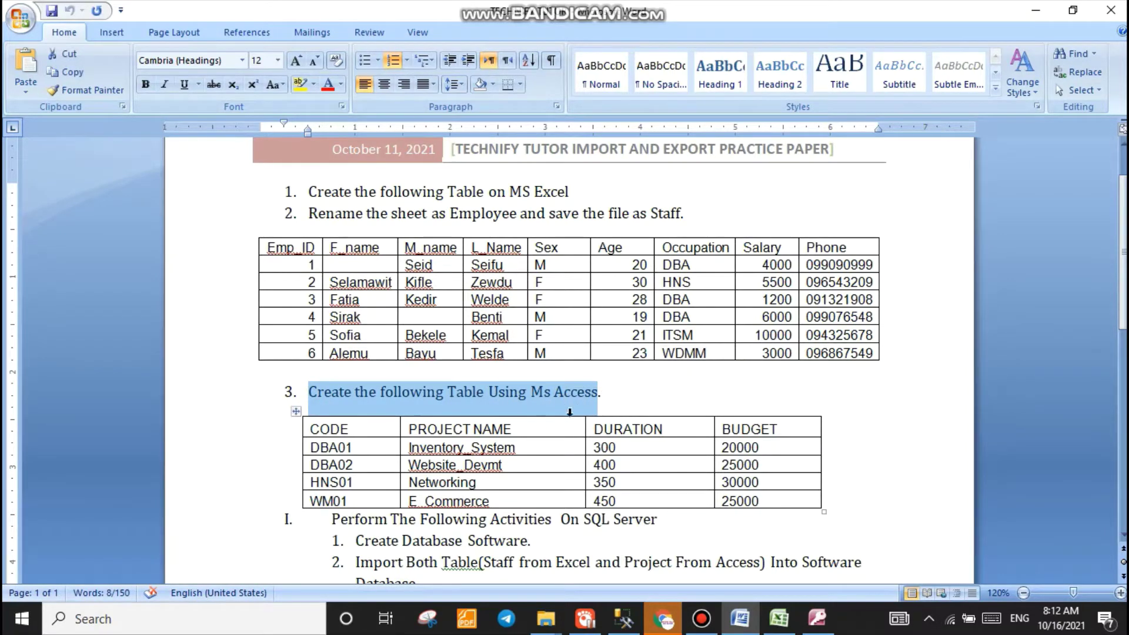
pyautogui.click(556, 214)
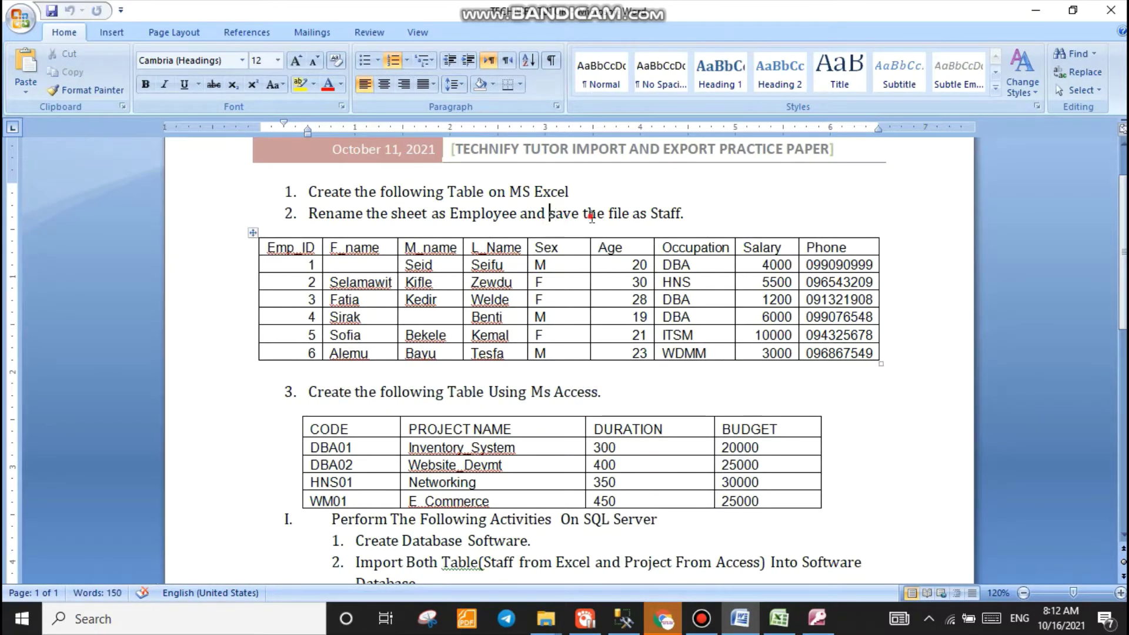
pyautogui.moveTo(549, 214); pyautogui.dragTo(653, 215)
# Step: Switch to Excel and save the workbook to the Desktop as Staff in Excel Workbook format
pyautogui.click(779, 619)
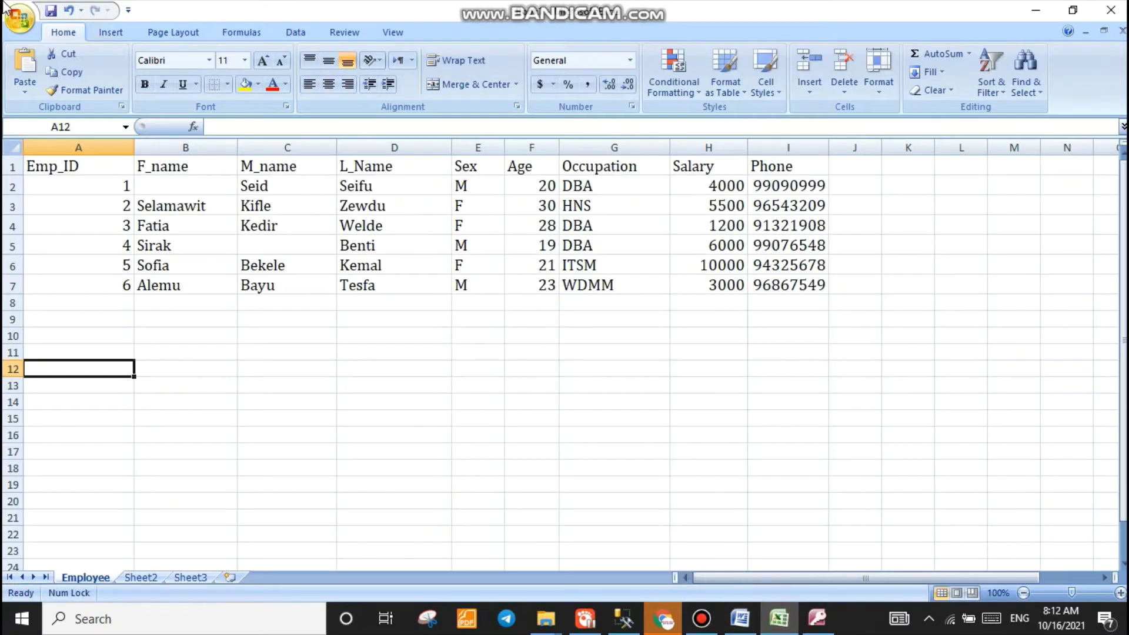
pyautogui.click(22, 18)
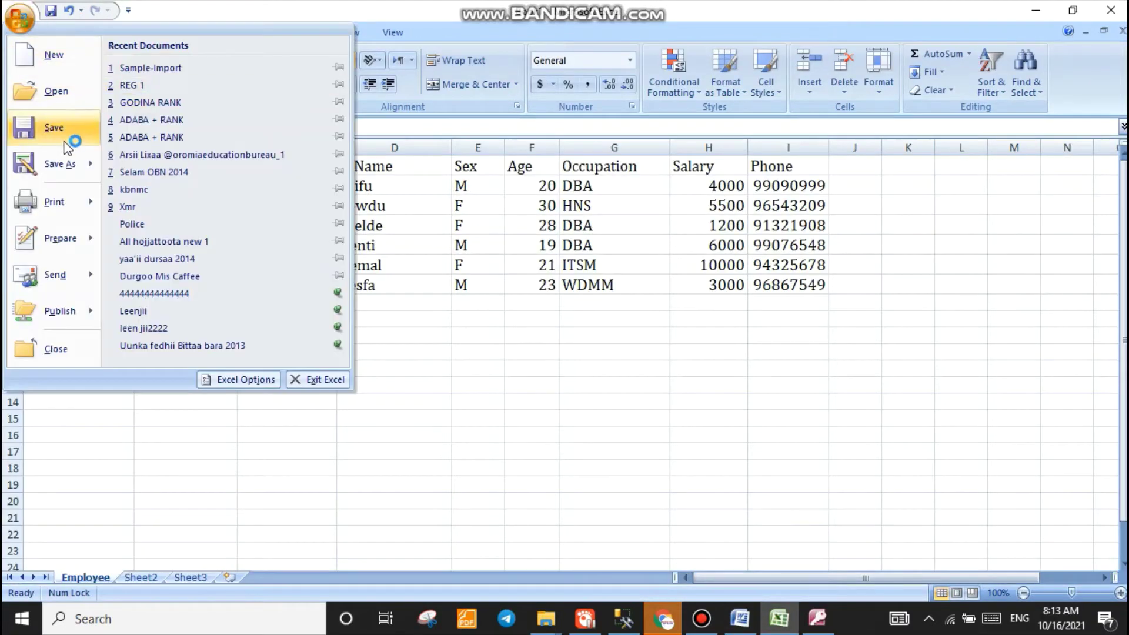
pyautogui.click(24, 129)
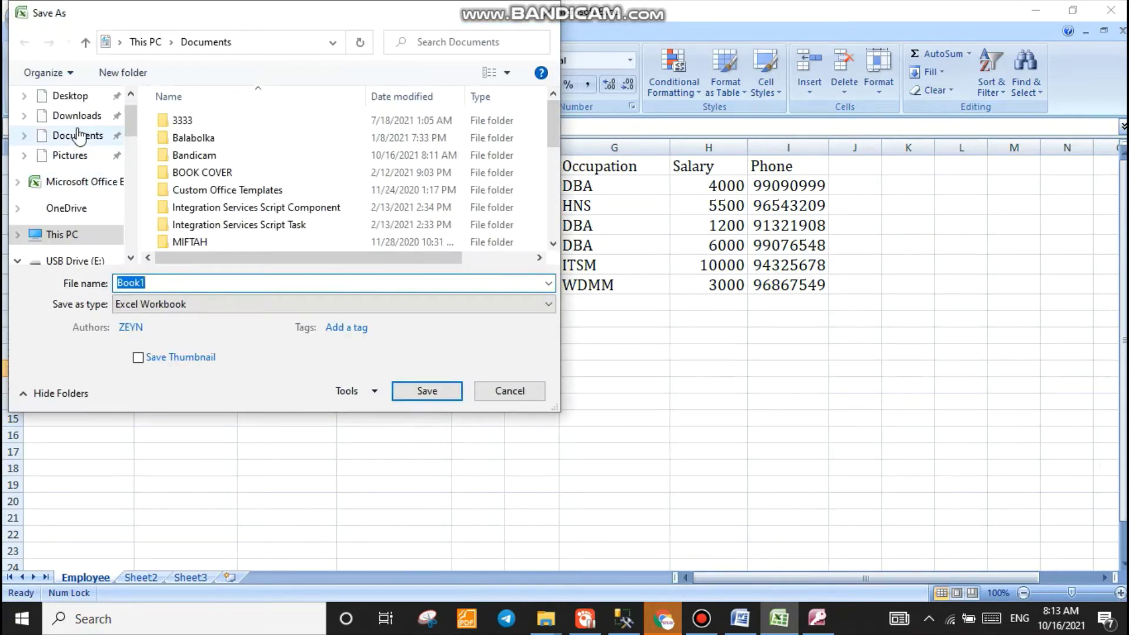
pyautogui.scroll(-1, 94, 204)
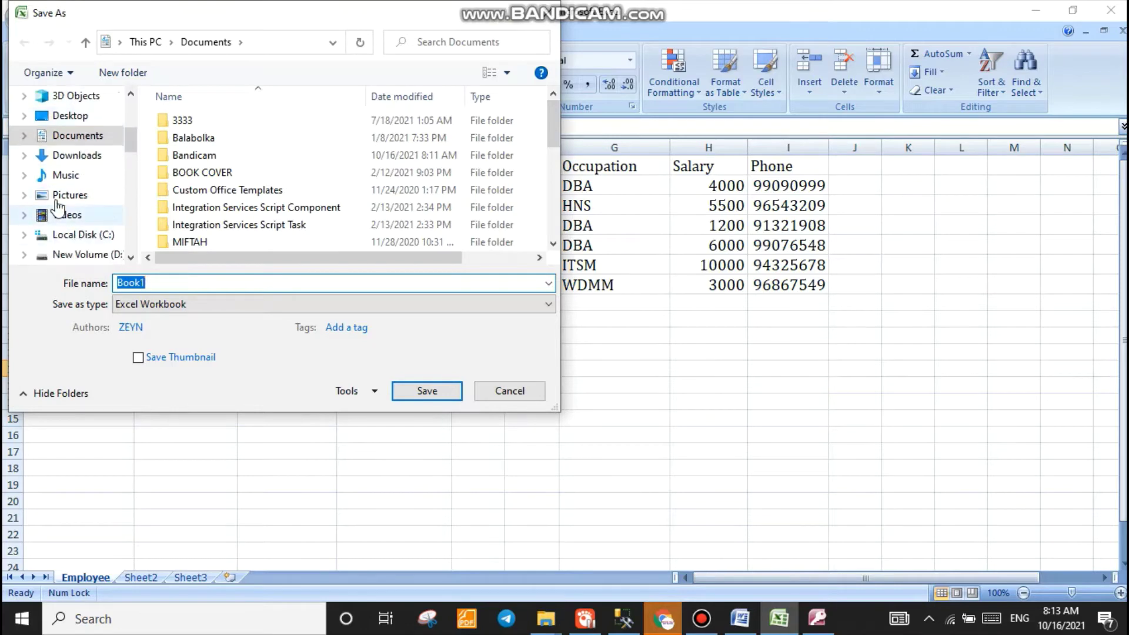
pyautogui.scroll(1, 88, 204)
pyautogui.scroll(2, 87, 204)
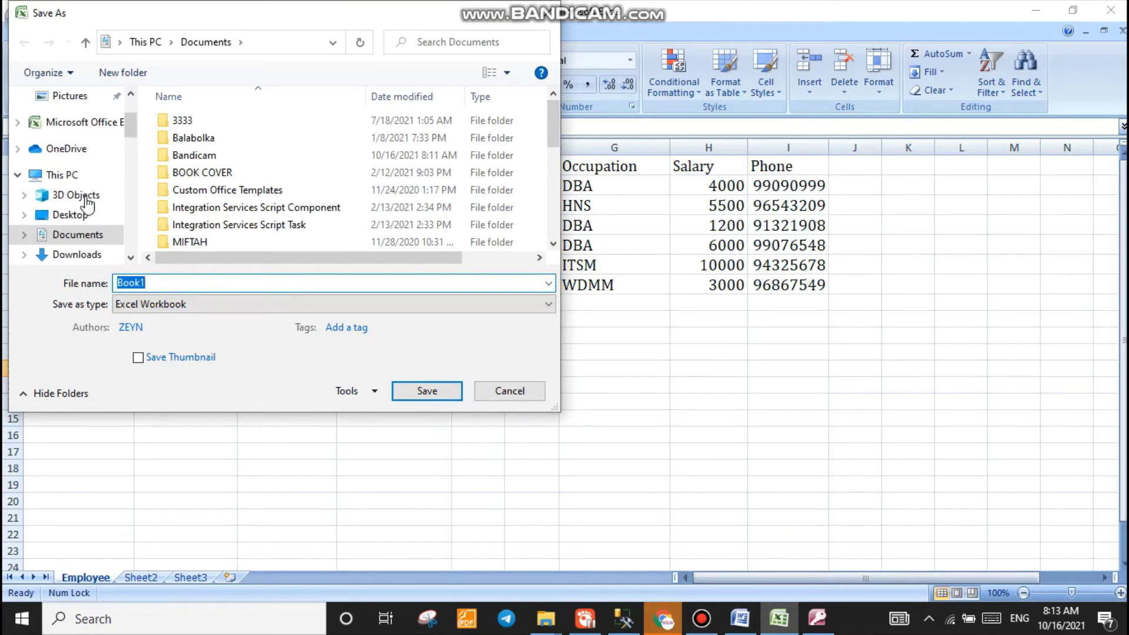
pyautogui.click(76, 215)
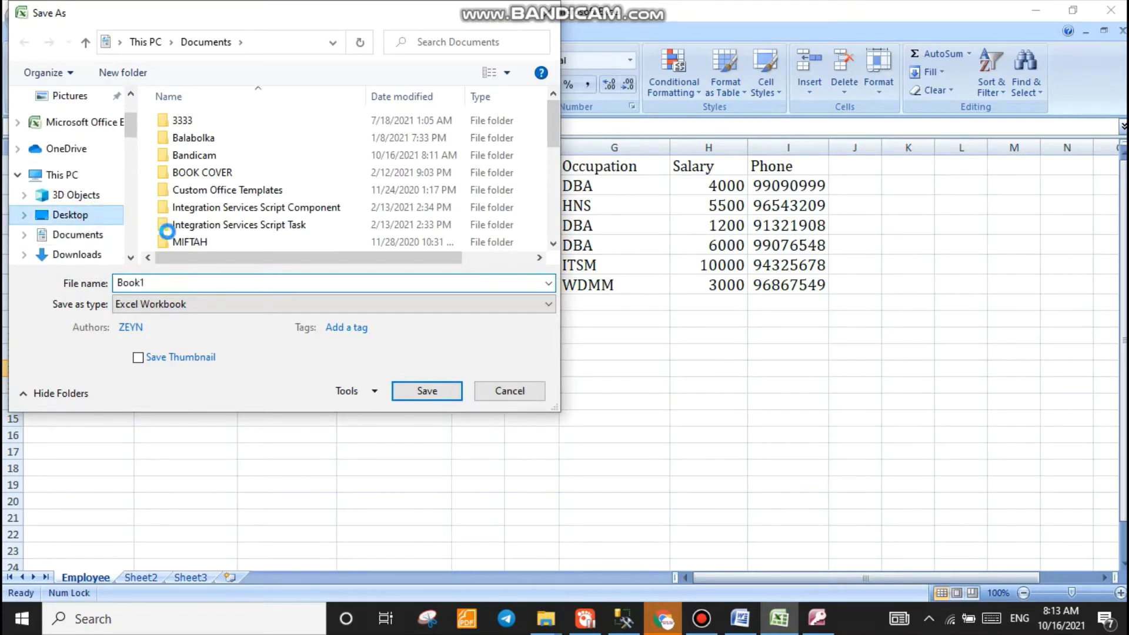
pyautogui.click(203, 282)
pyautogui.write('Staff')
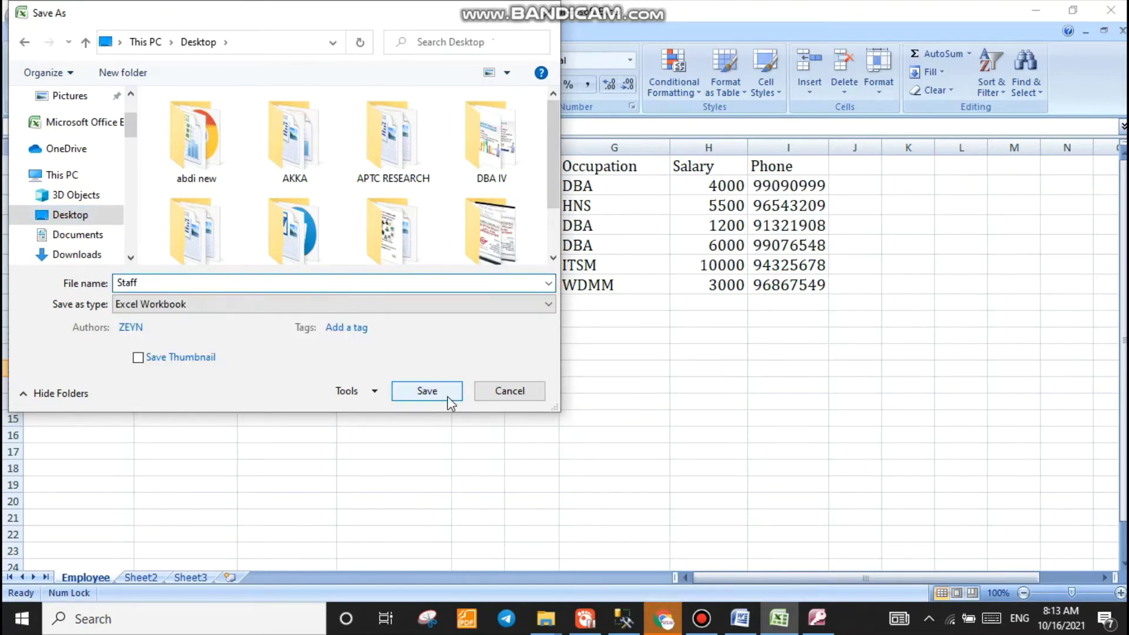
pyautogui.scroll(-1, 433, 186)
pyautogui.click(425, 391)
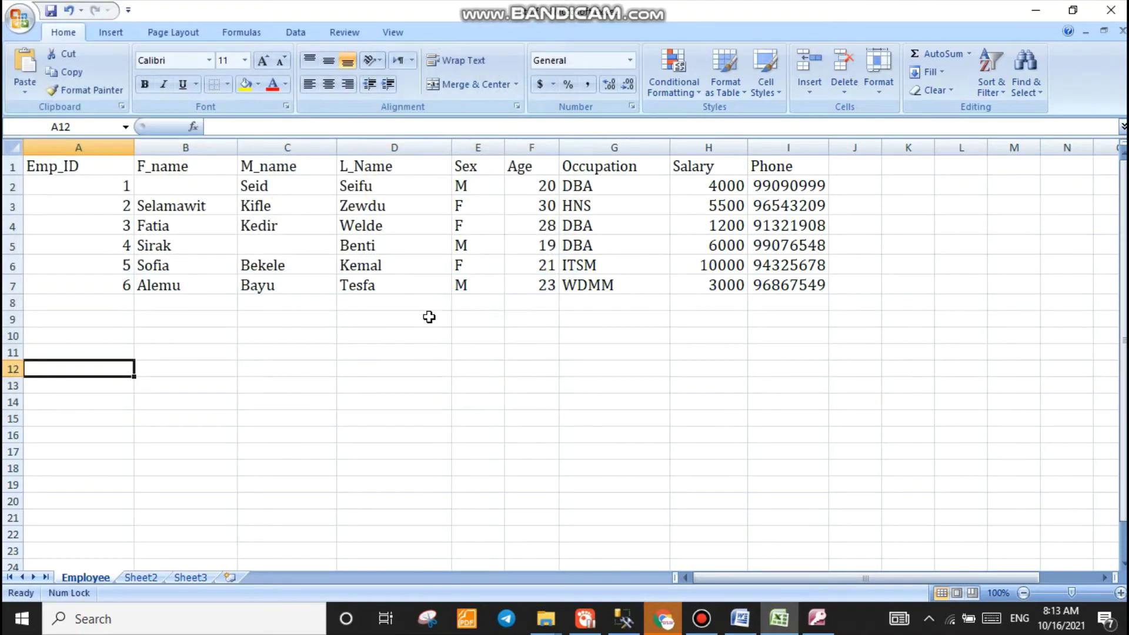
# Step: Examine the Access table task and the SQL Server activities in the Word practice paper
pyautogui.click(742, 614)
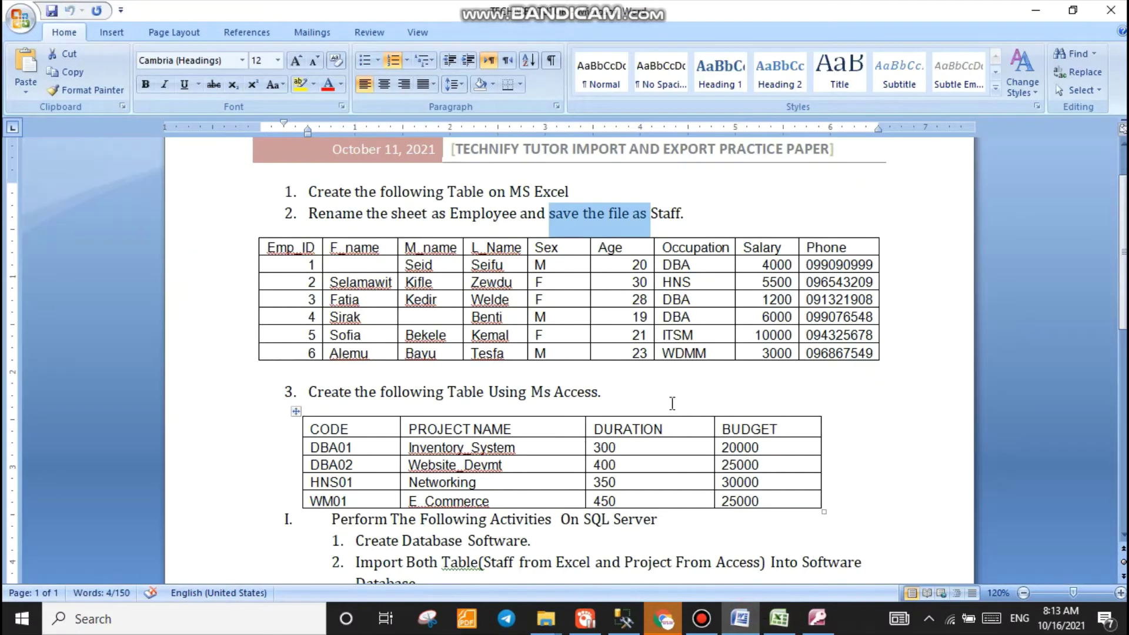
pyautogui.click(344, 392)
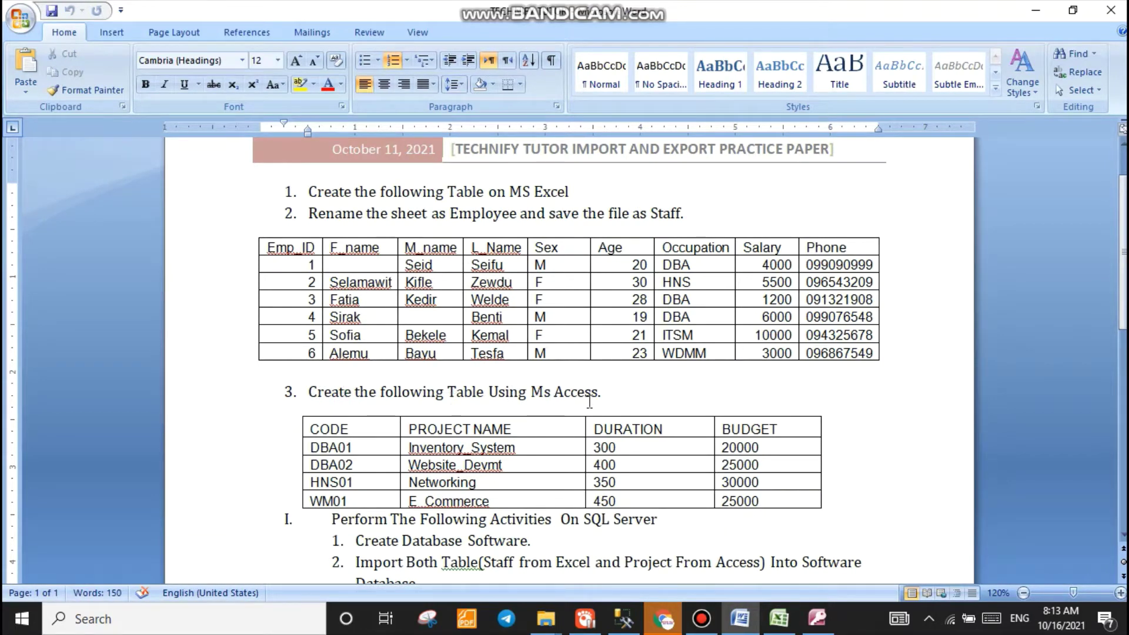
pyautogui.moveTo(601, 394); pyautogui.dragTo(532, 394)
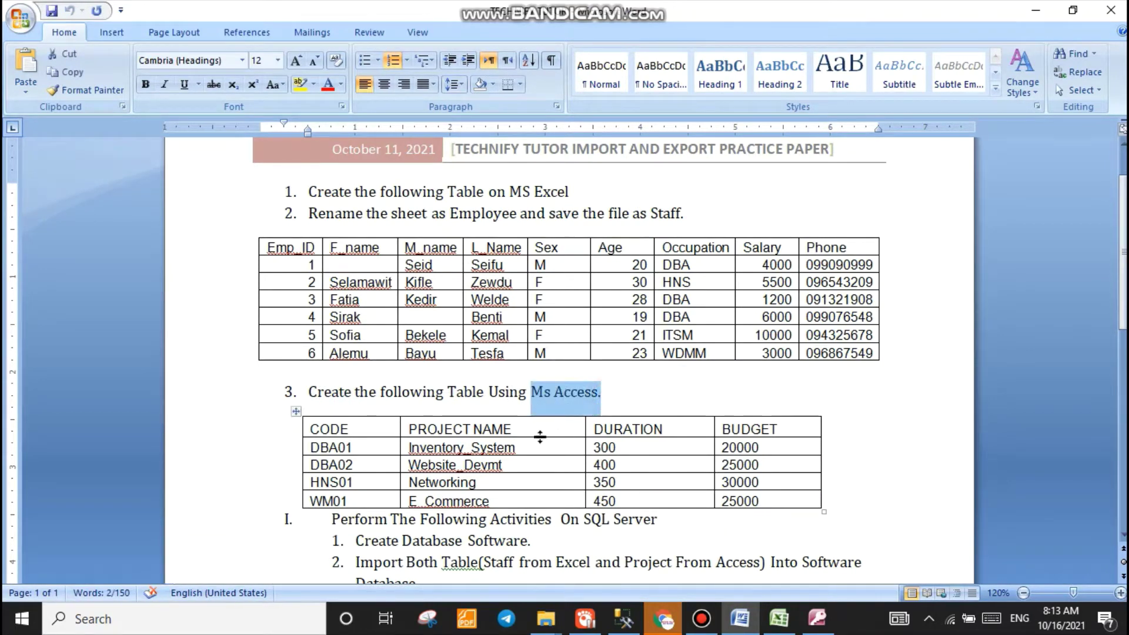
pyautogui.click(529, 464)
pyautogui.scroll(-2, 530, 447)
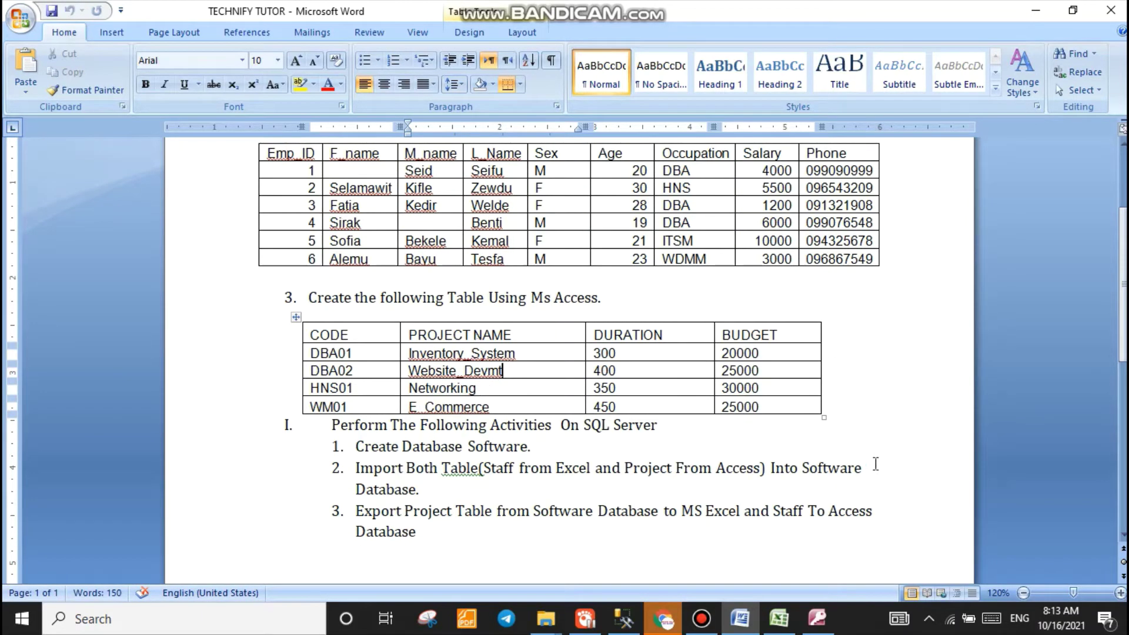
# Step: Switch to Access and set up a new blank database on the Desktop in Access 2000 format
pyautogui.click(817, 617)
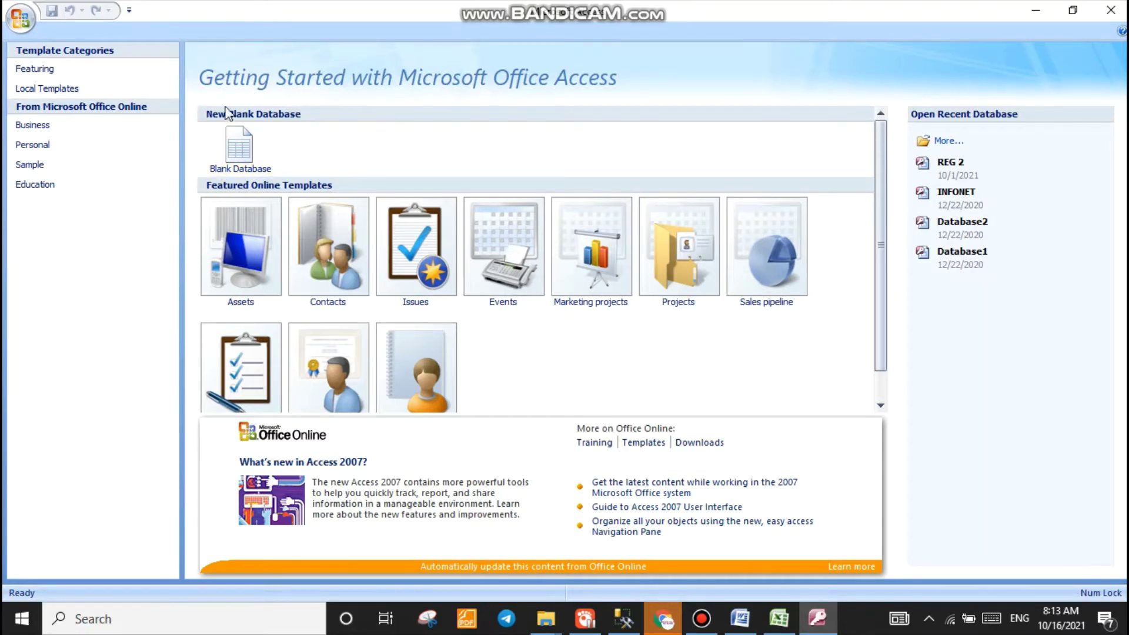
pyautogui.click(259, 163)
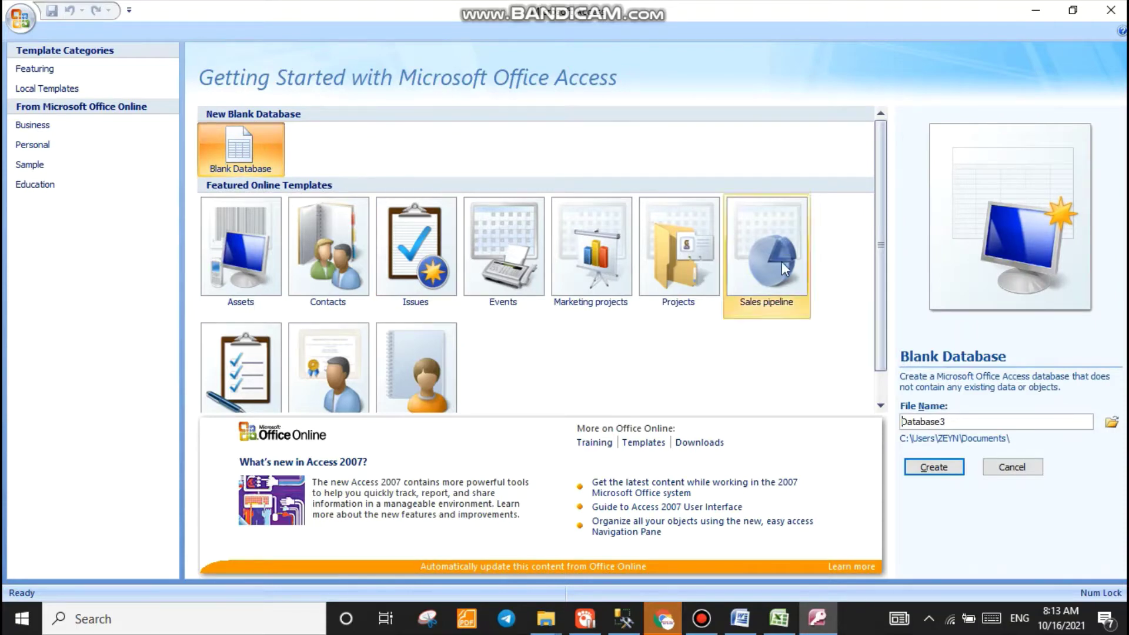
pyautogui.click(1111, 423)
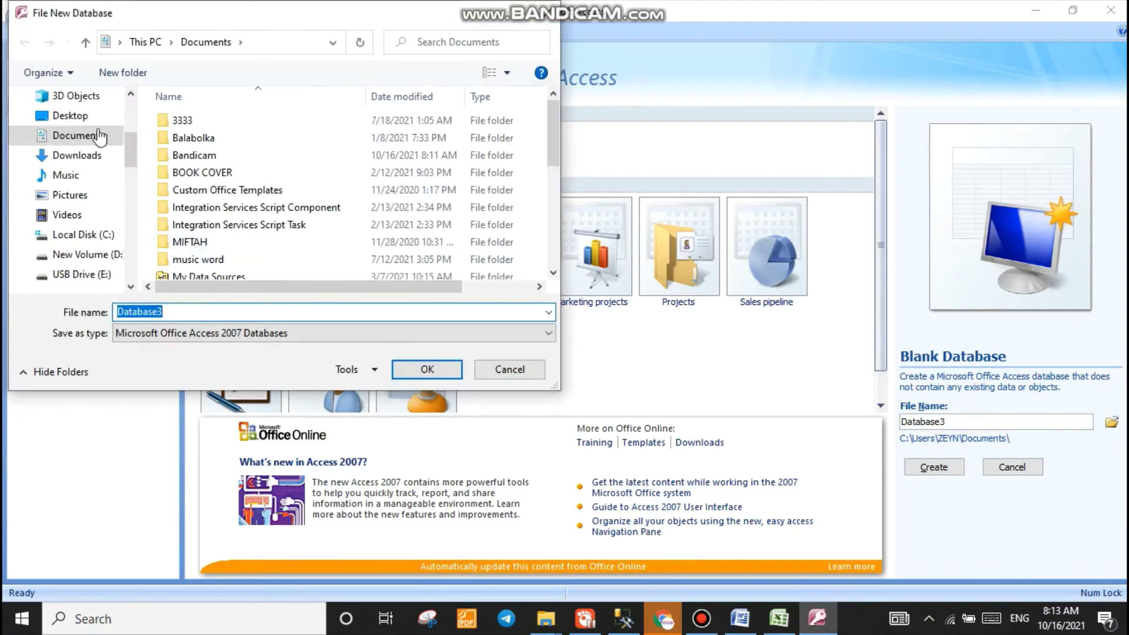
pyautogui.click(87, 117)
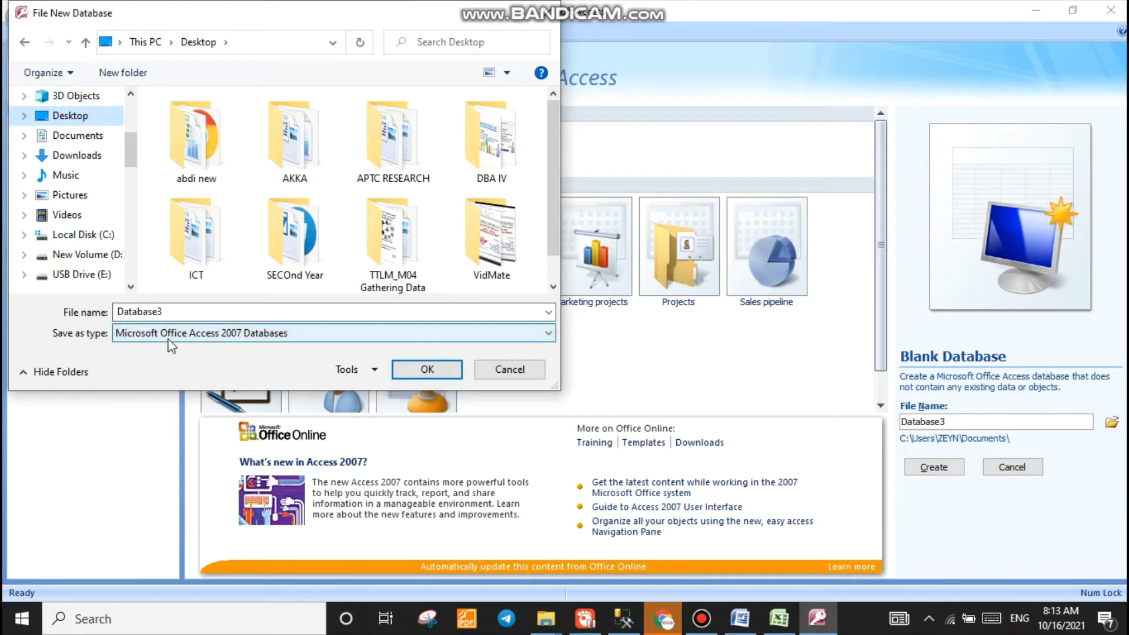
pyautogui.click(242, 343)
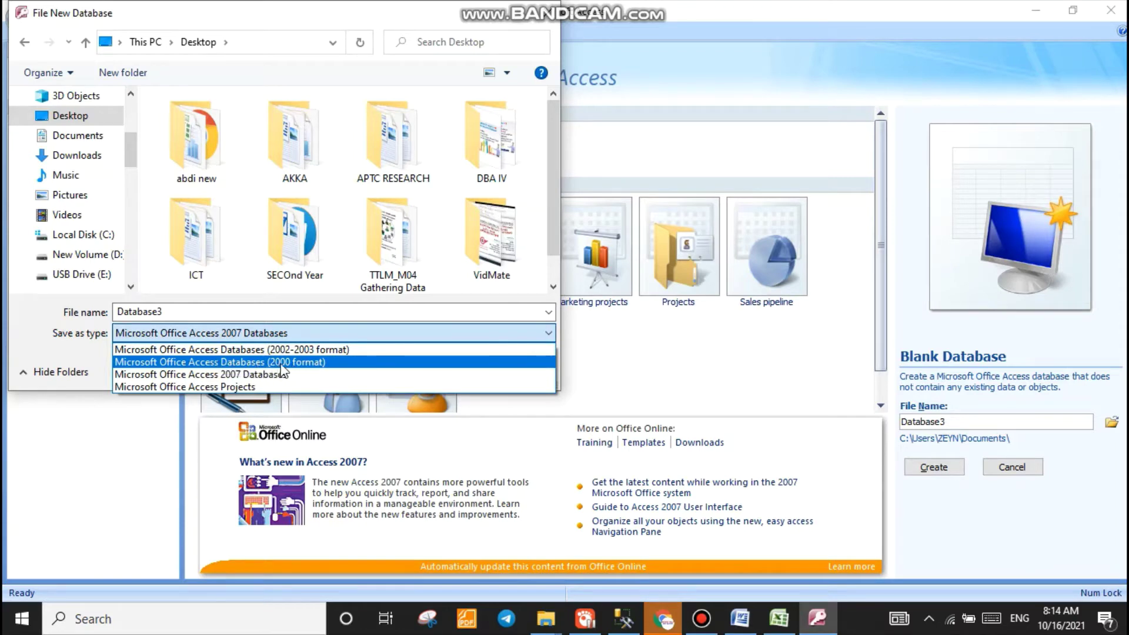
pyautogui.click(333, 367)
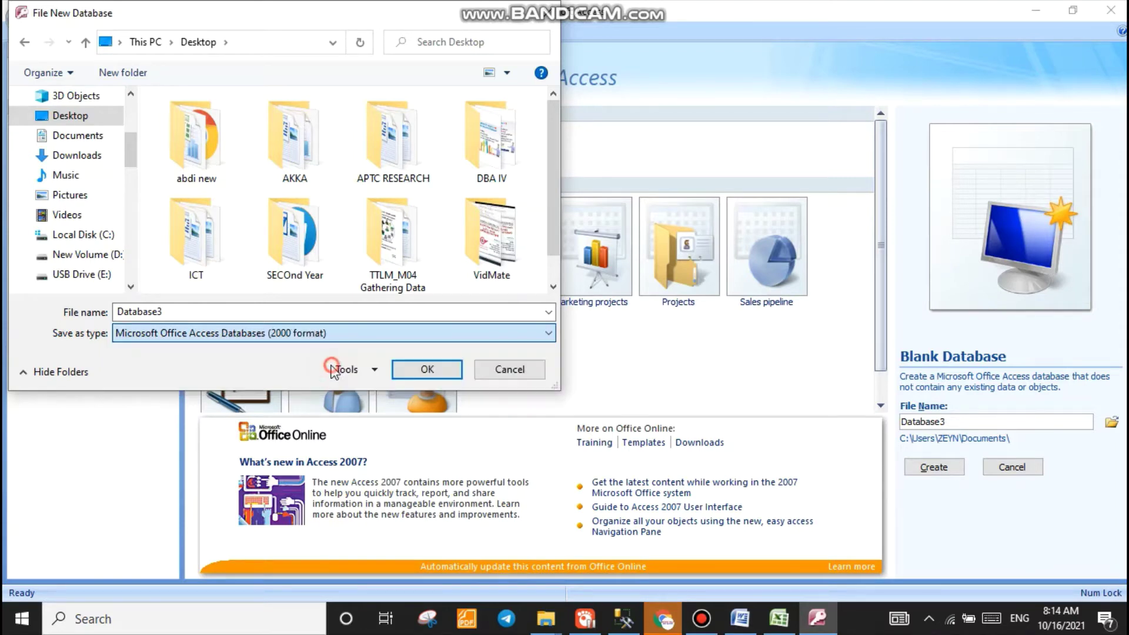
# Step: Name the database file PROJECT and create the database
pyautogui.click(286, 311)
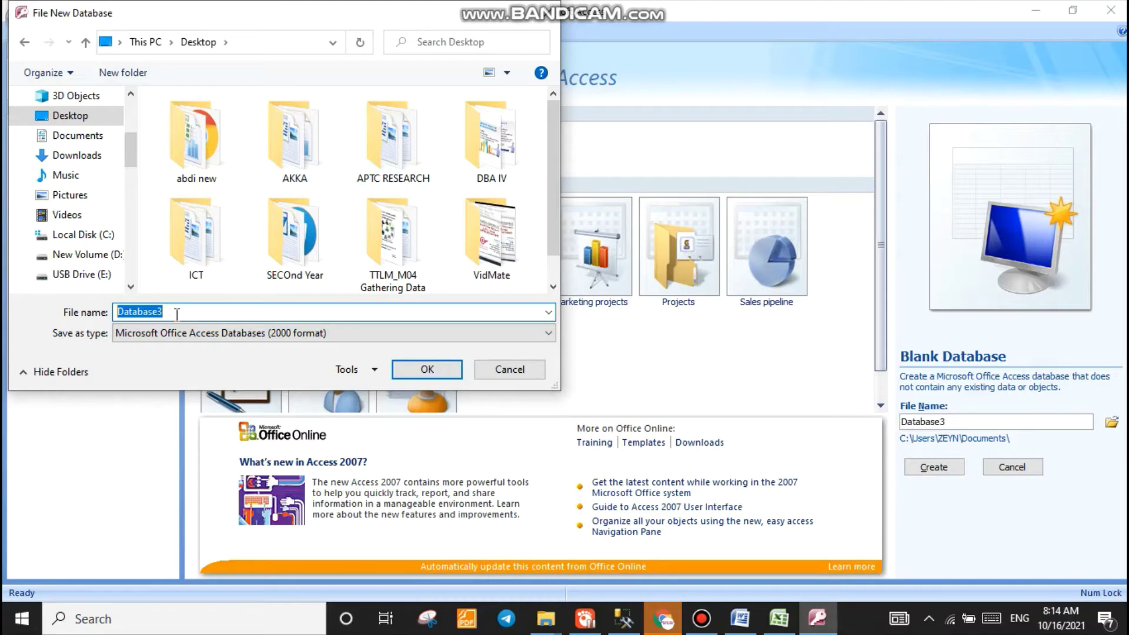
pyautogui.press('capslock')
pyautogui.write('P')
pyautogui.press('capslock')
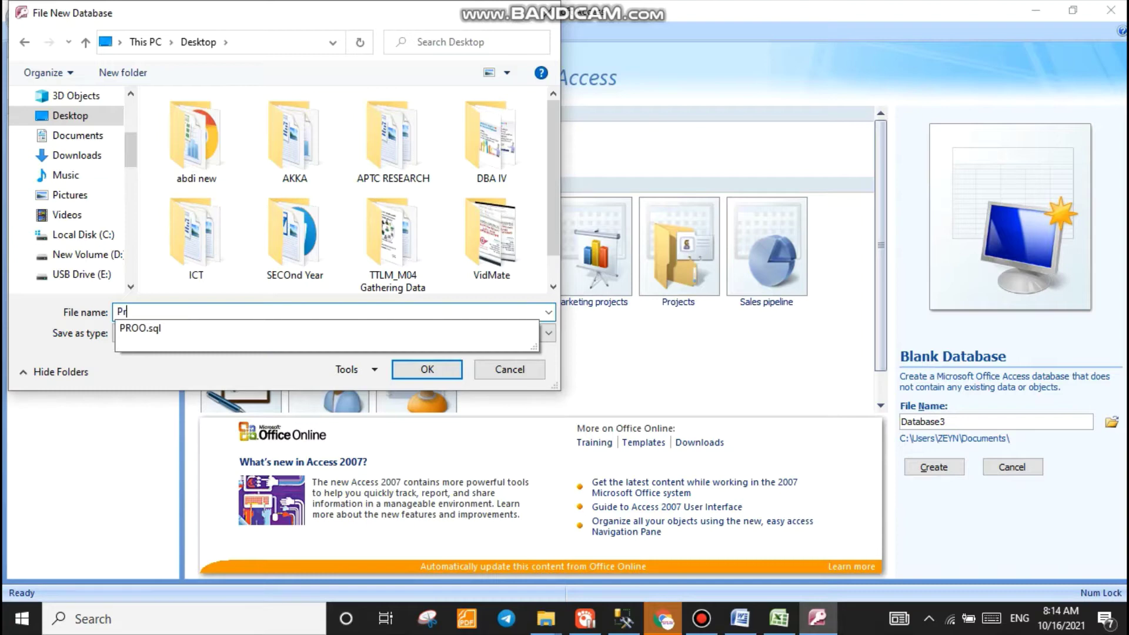
pyautogui.write('ROJECT')
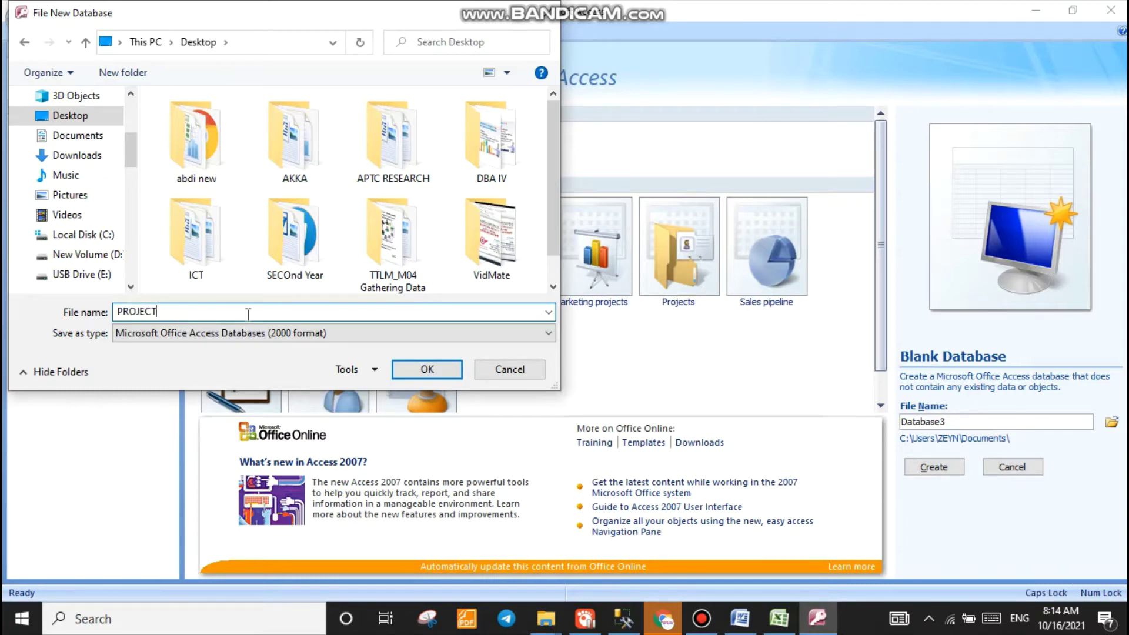
pyautogui.click(449, 372)
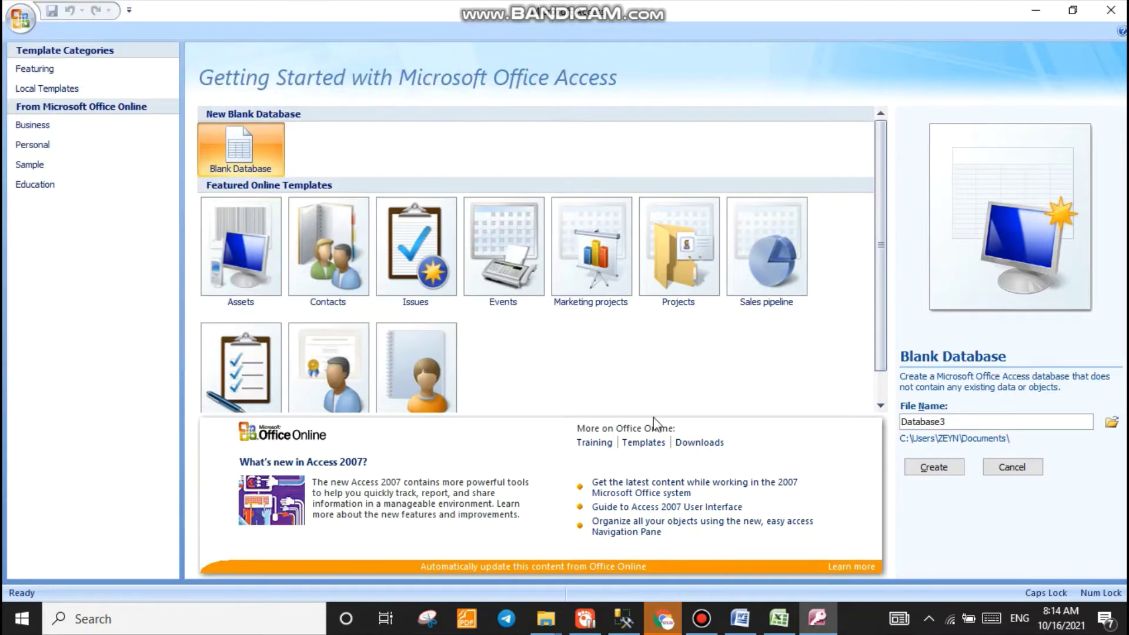
pyautogui.click(933, 467)
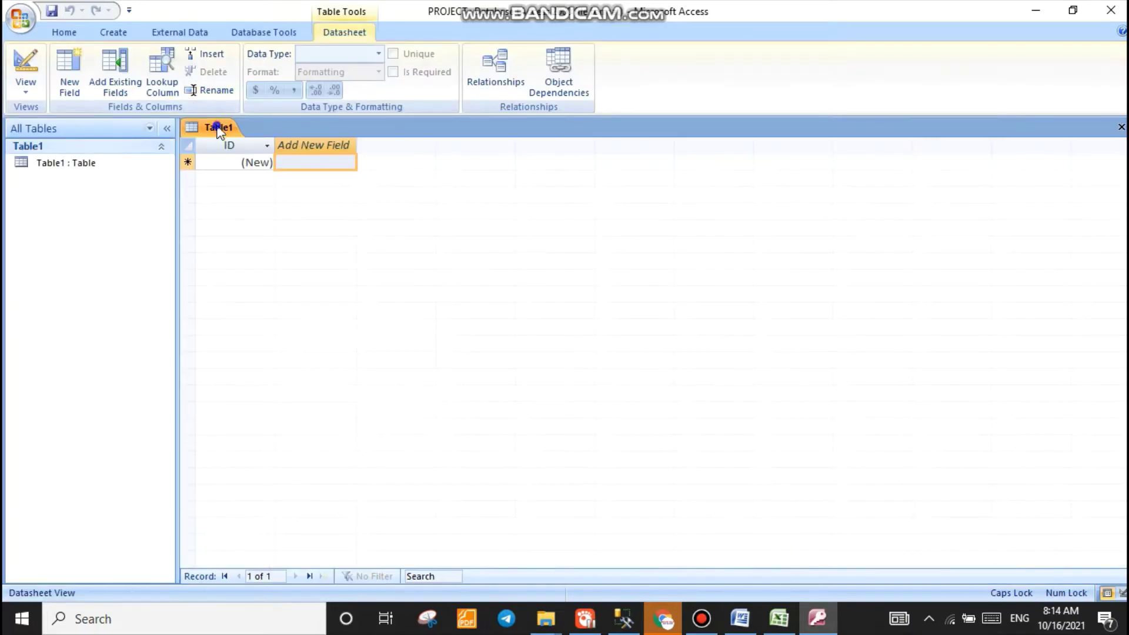
# Step: Close the default Table1 and start a new table in Design view
pyautogui.rightClick(218, 129)
pyautogui.click(252, 154)
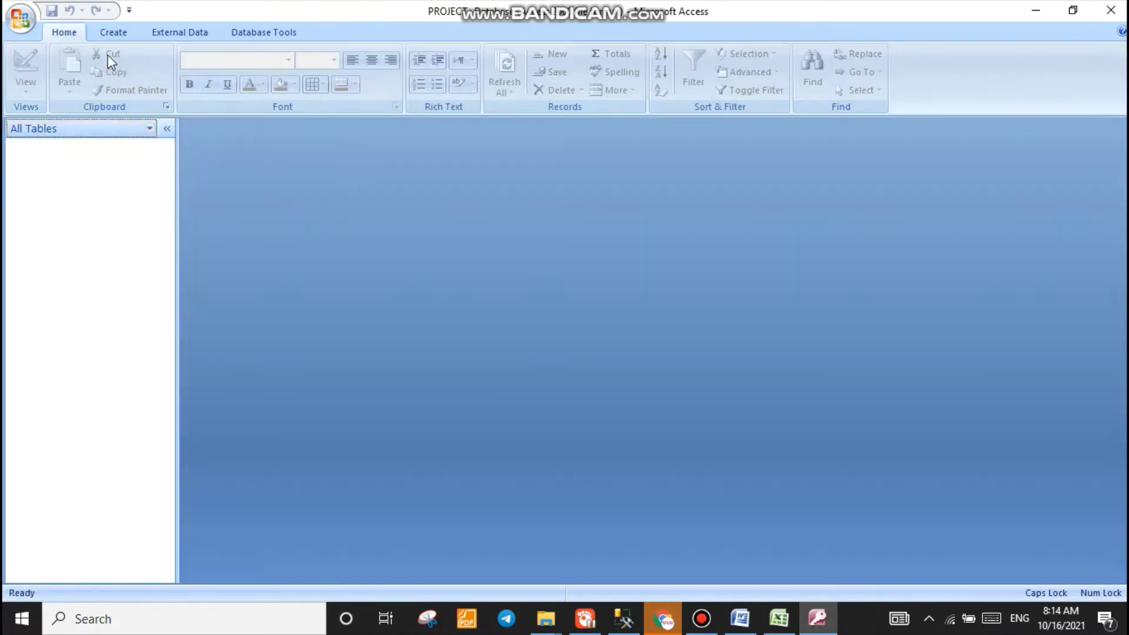
pyautogui.click(107, 35)
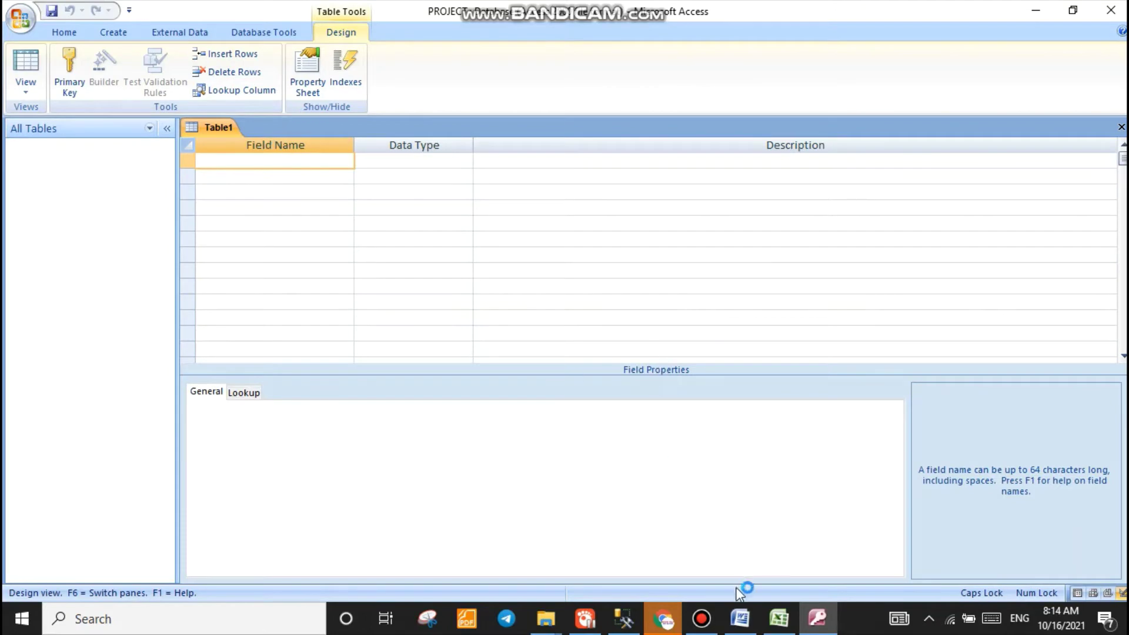
# Step: Check the project table in the Word paper, return to Access and define the Text fields CODE, PROJECT_NAME, DURATION and BUDGET
pyautogui.click(740, 619)
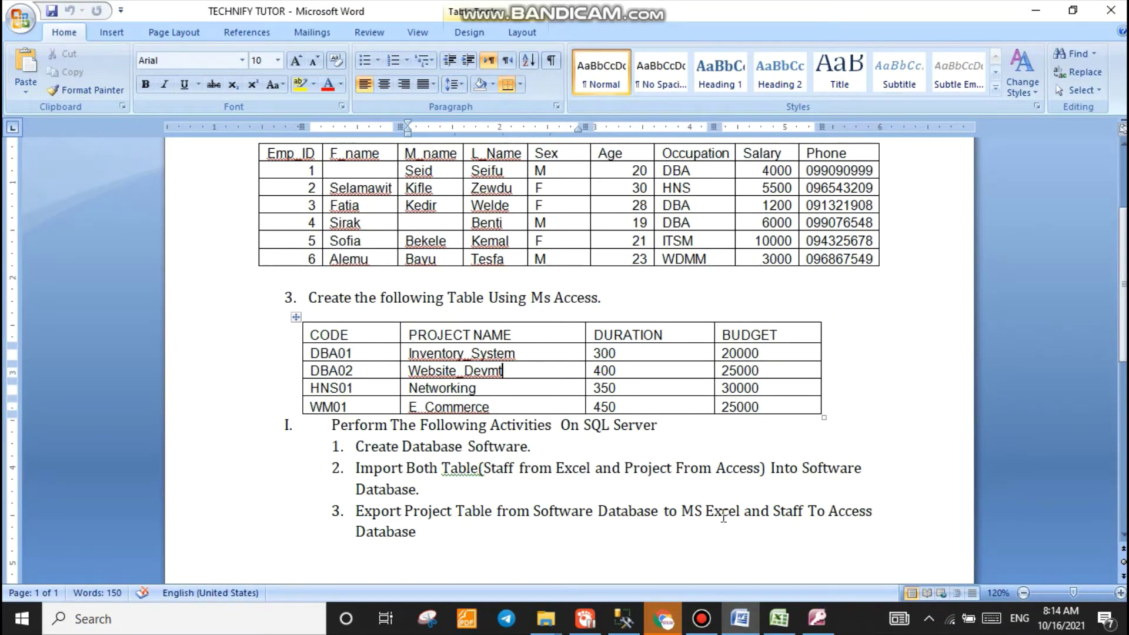
pyautogui.click(817, 619)
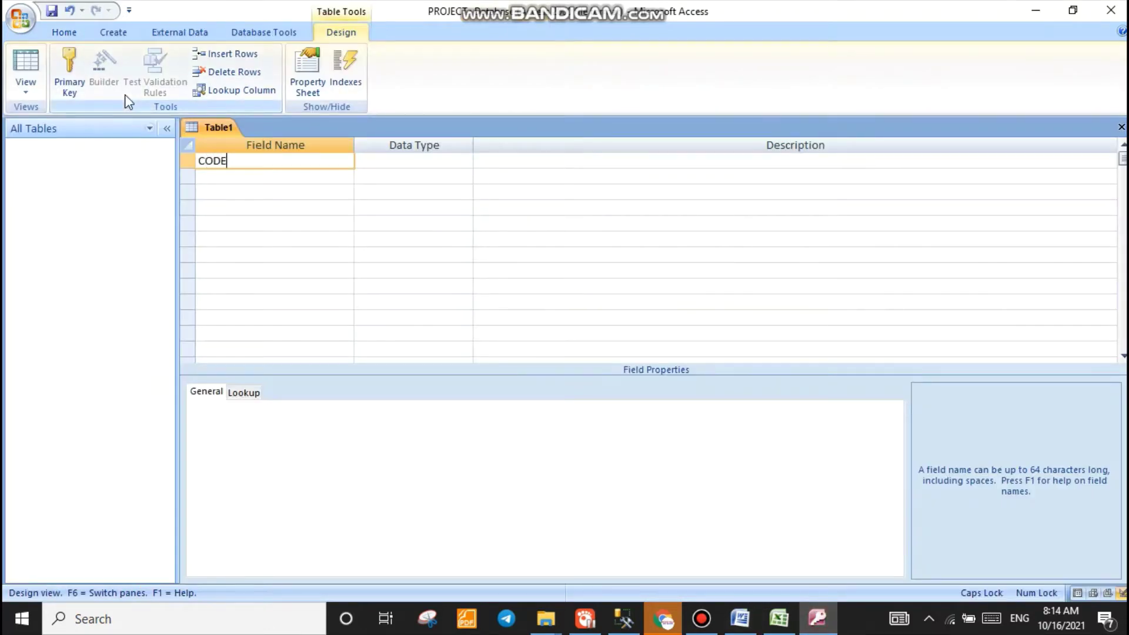
pyautogui.write('CODE')
pyautogui.press('Down')
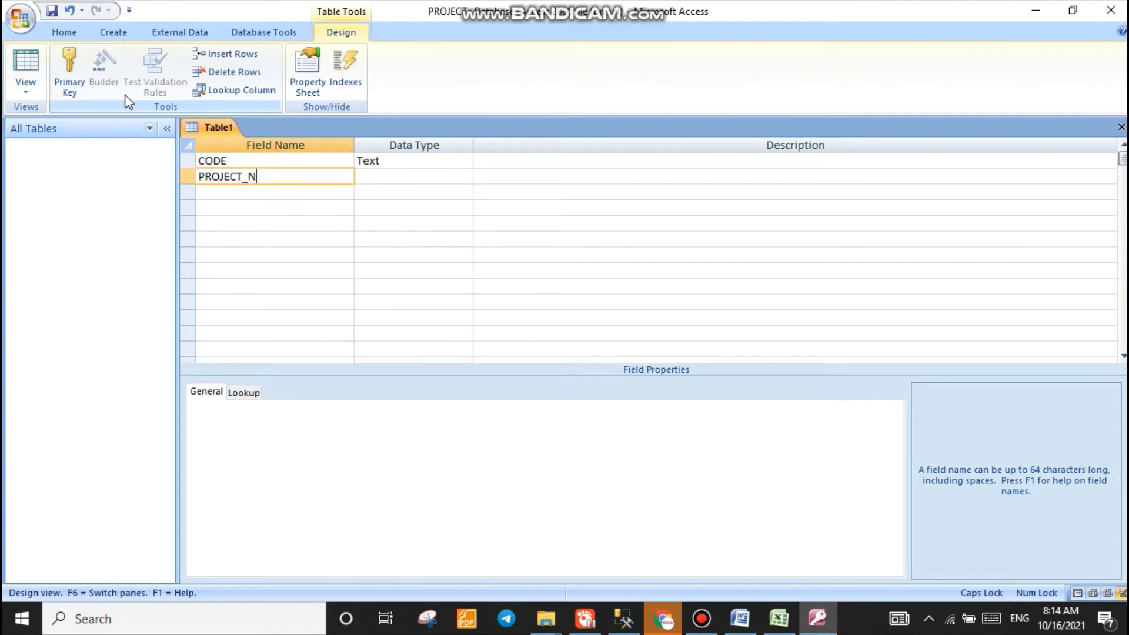
pyautogui.press('Down')
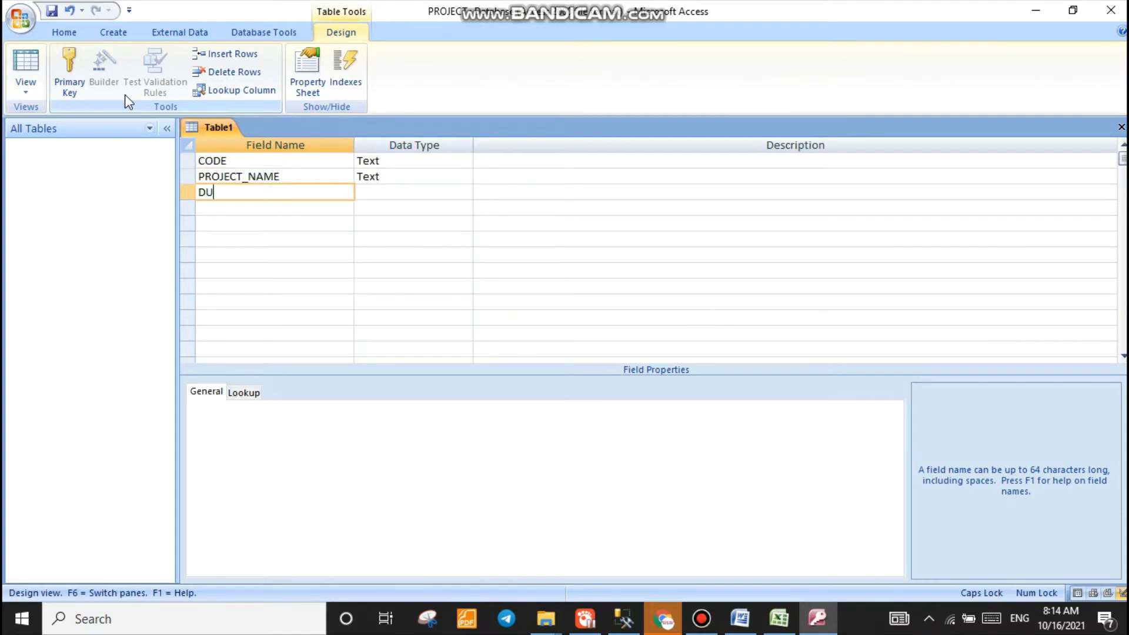
pyautogui.write('DURATION')
pyautogui.press('Down')
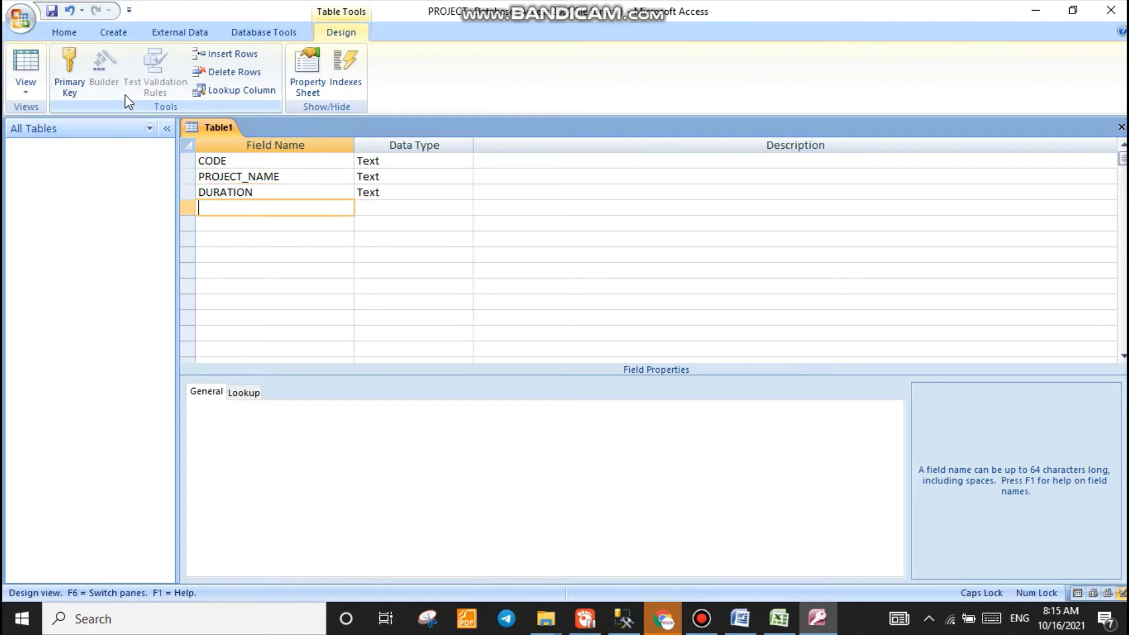
pyautogui.write('BUDGET')
# Step: Make CODE the primary key and save the table as PROJECT
pyautogui.click(241, 161)
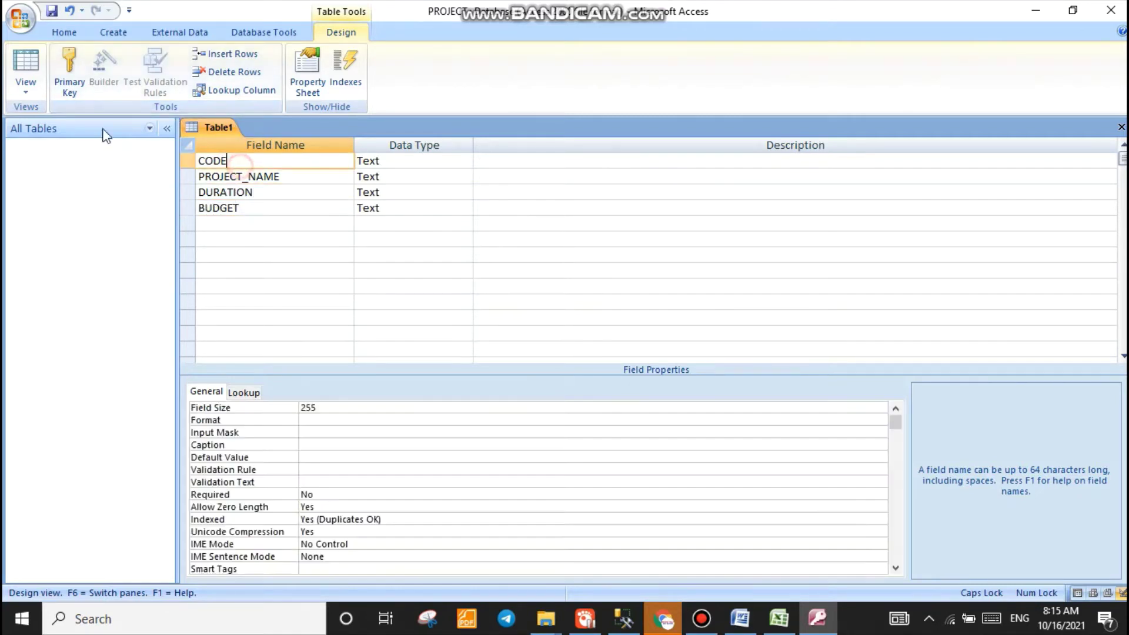
pyautogui.click(67, 64)
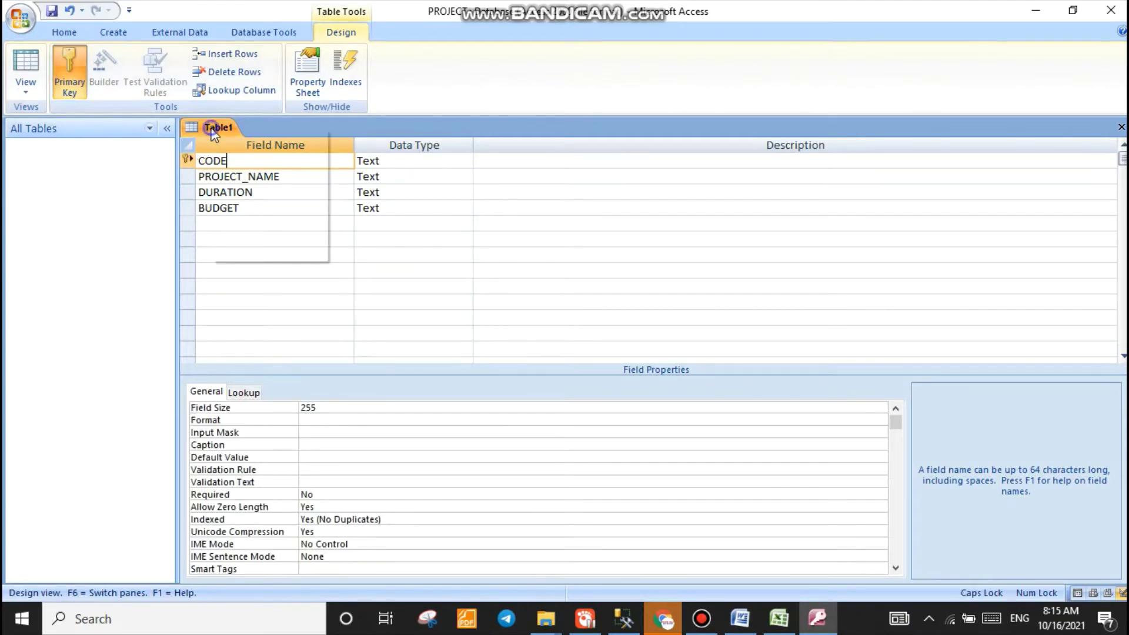
pyautogui.click(259, 140)
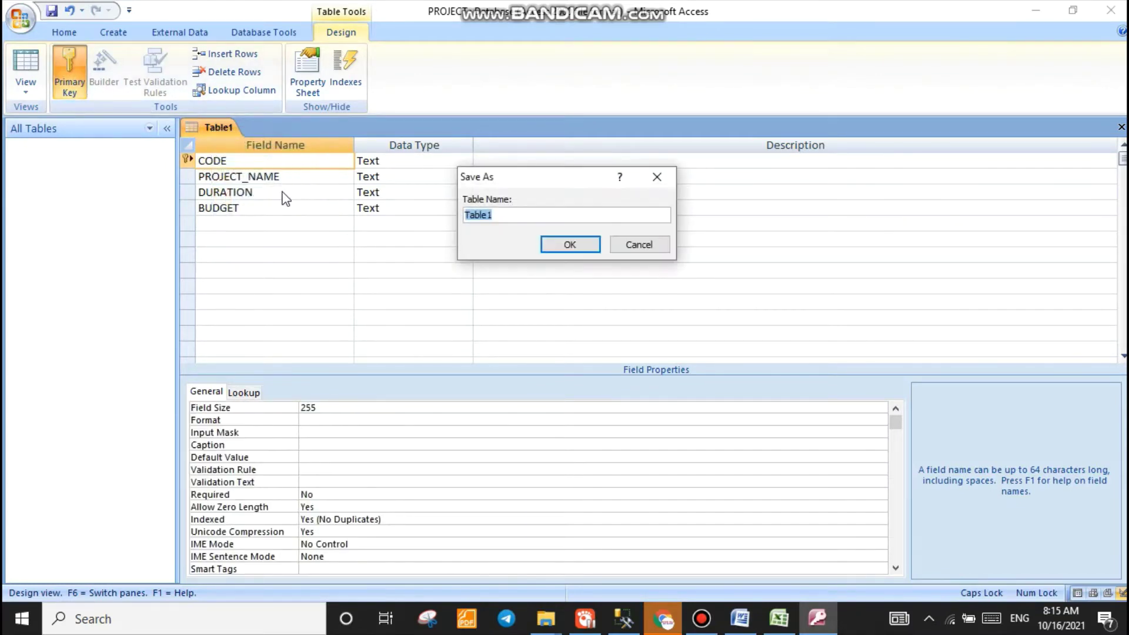
pyautogui.write('PROJECT')
pyautogui.click(574, 245)
# Step: Close the PROJECT table's design and reopen the table in Datasheet view
pyautogui.rightClick(223, 128)
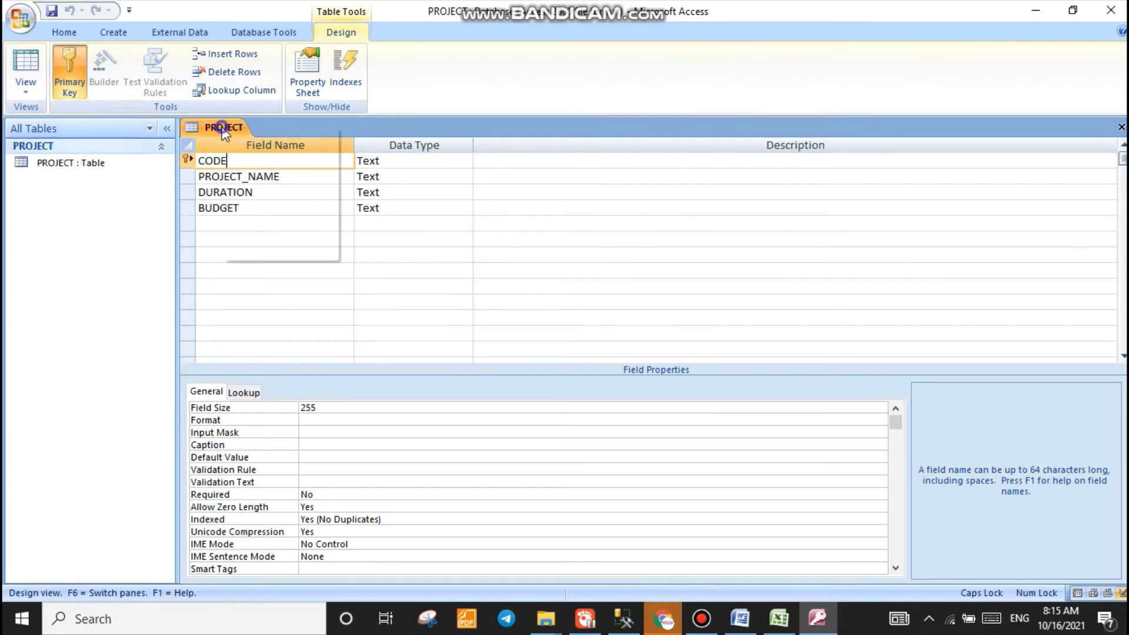
pyautogui.click(277, 157)
pyautogui.doubleClick(87, 165)
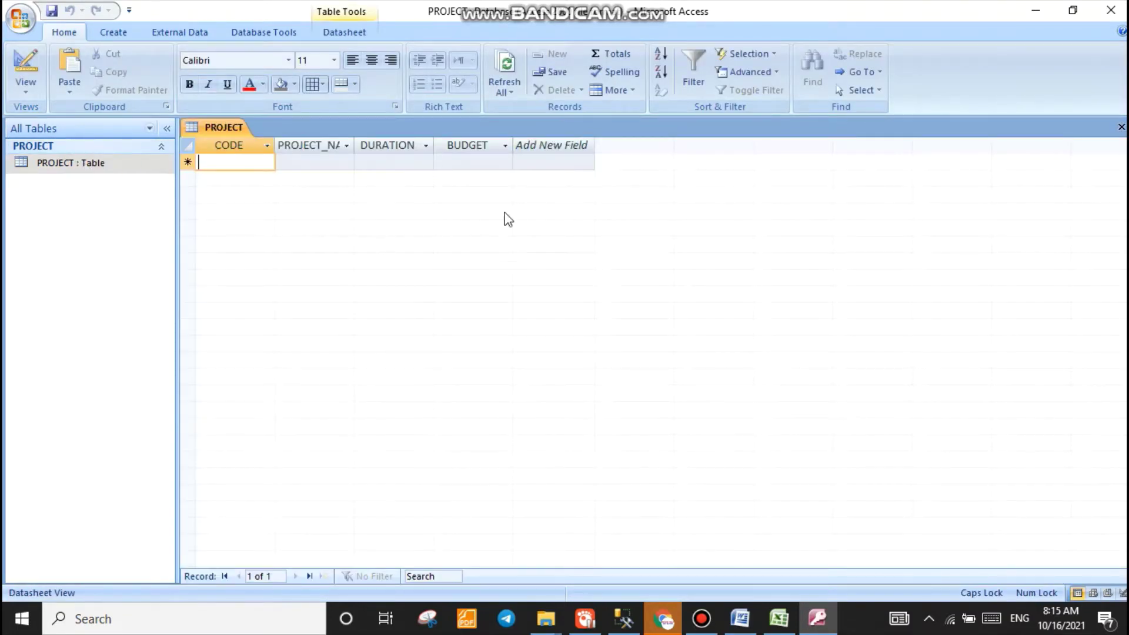
# Step: Enter the codes DBA1, DBA2, HNS1 and HNS2 in the CODE column of the PROJECT table
pyautogui.write('DBA1')
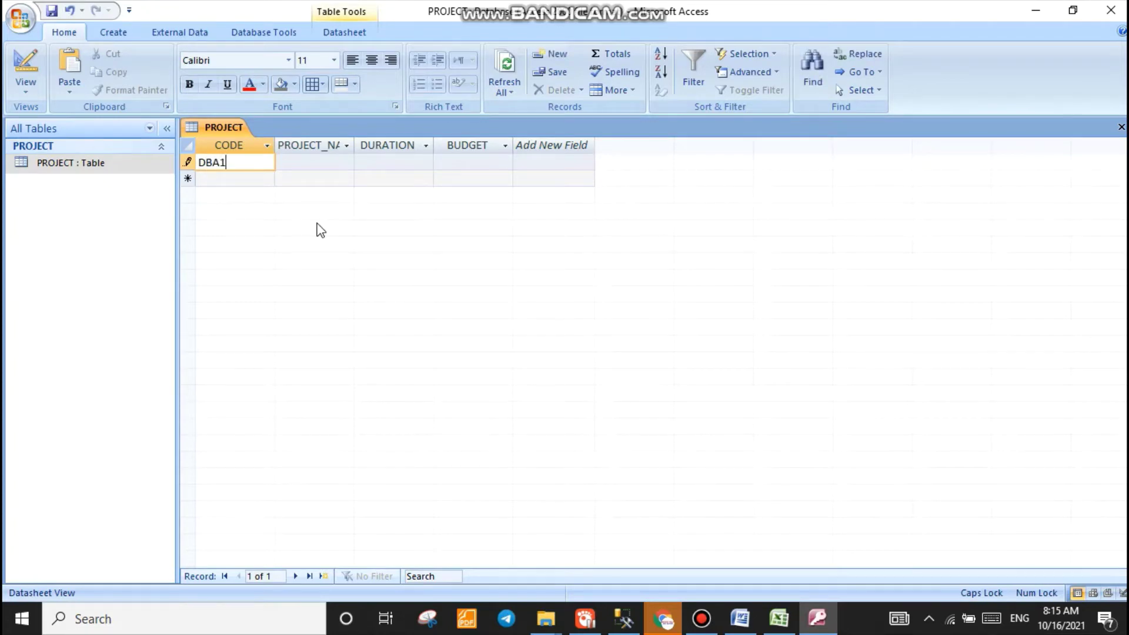
pyautogui.press('Down')
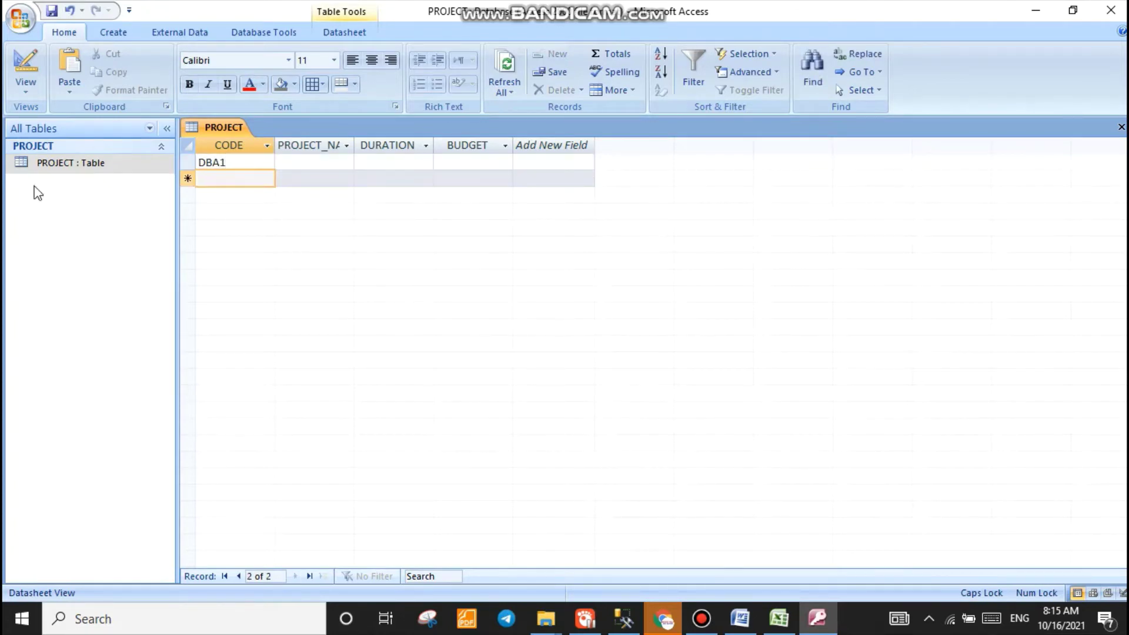
pyautogui.write('DBA2')
pyautogui.press('Down')
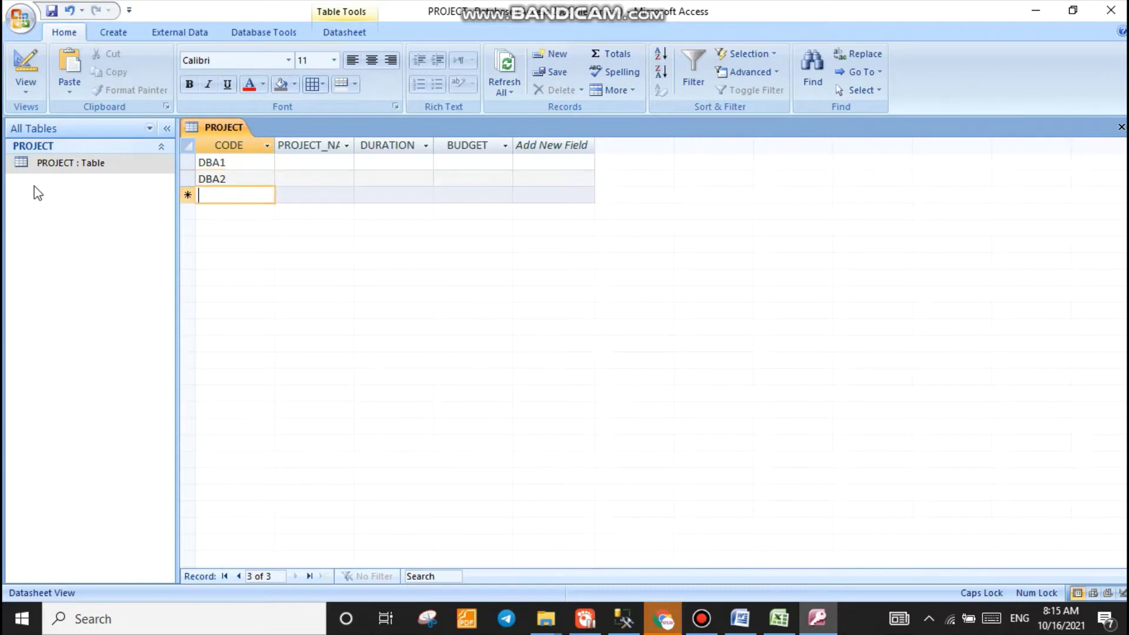
pyautogui.write('HNS')
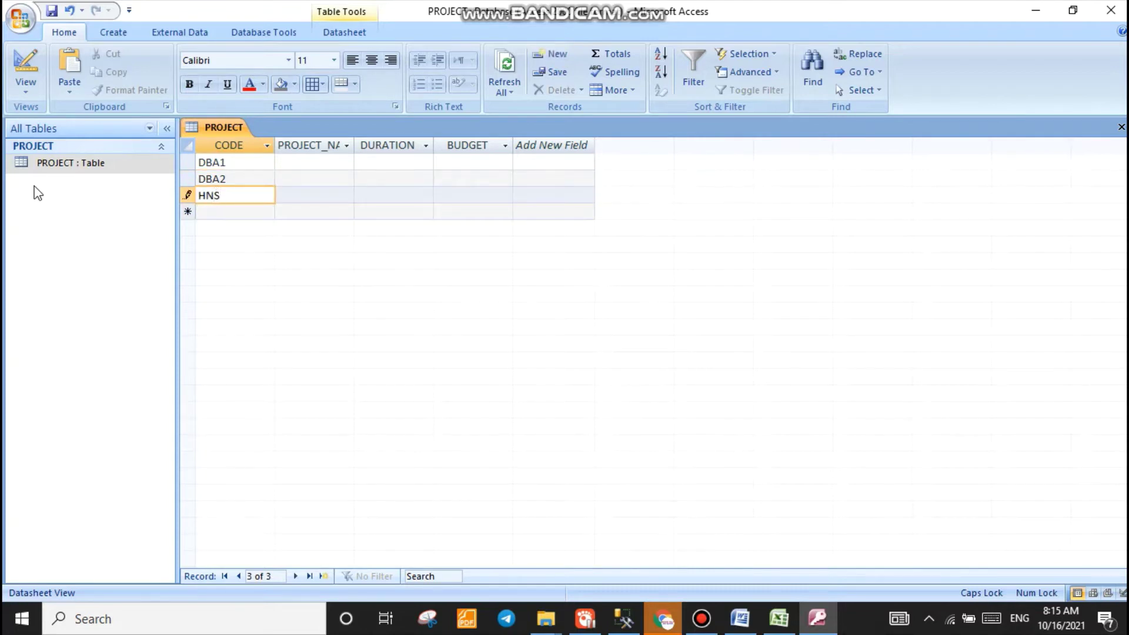
pyautogui.write('1')
pyautogui.press('Down')
pyautogui.write('HN')
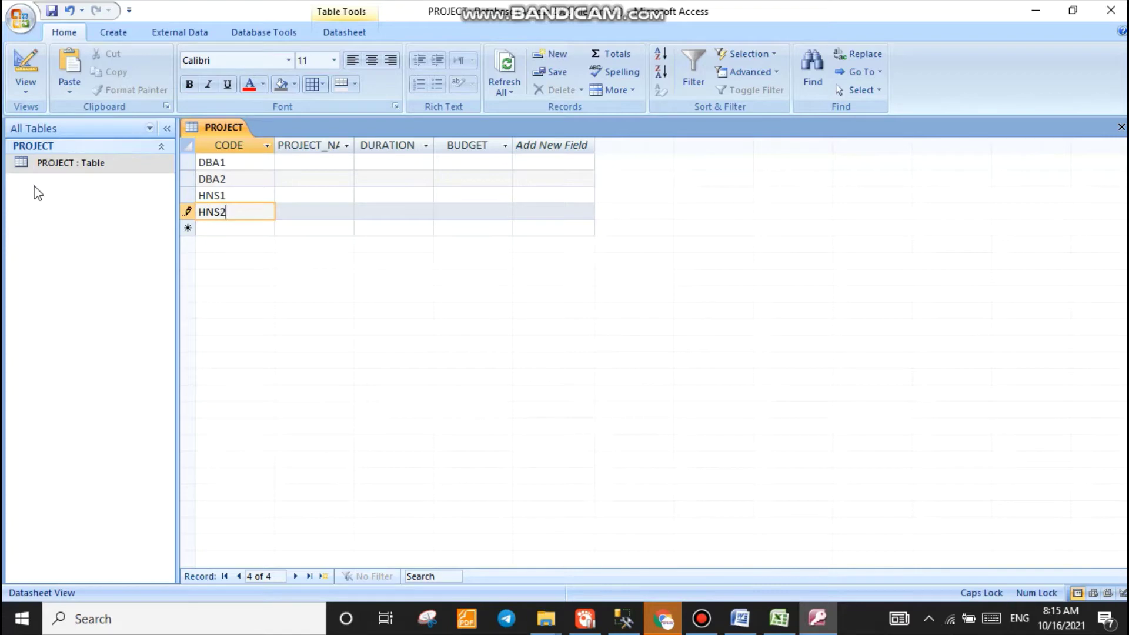
# Step: Widen the PROJECT_NAME column, check the Word paper and enter Inventory System as the project name for DBA1
pyautogui.click(330, 167)
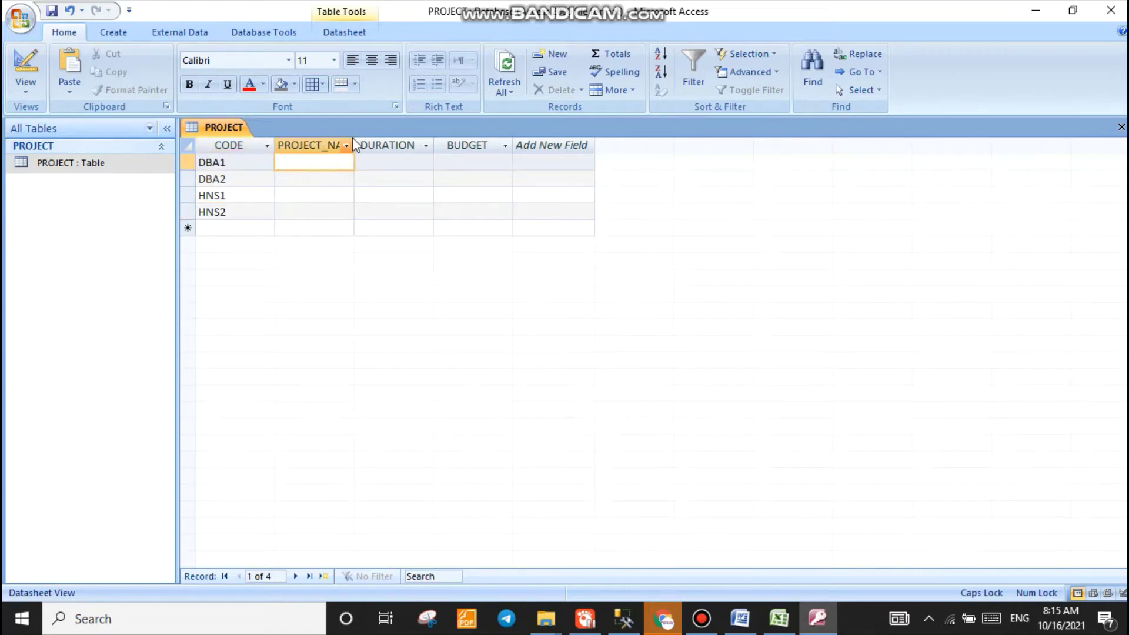
pyautogui.moveTo(357, 143); pyautogui.dragTo(403, 146)
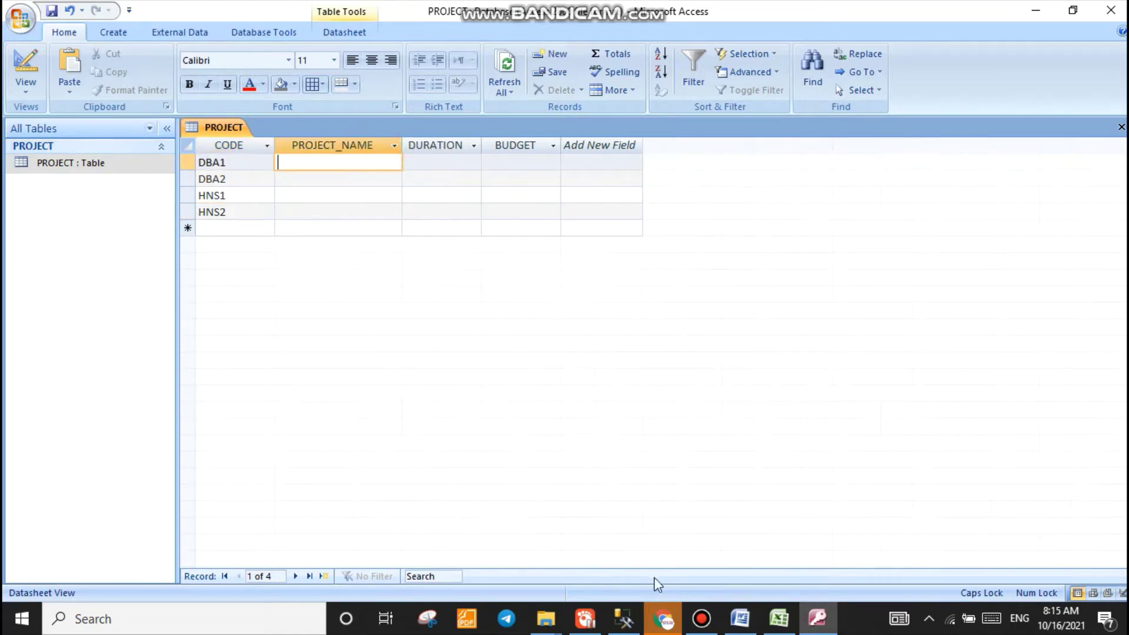
pyautogui.click(729, 629)
pyautogui.click(736, 627)
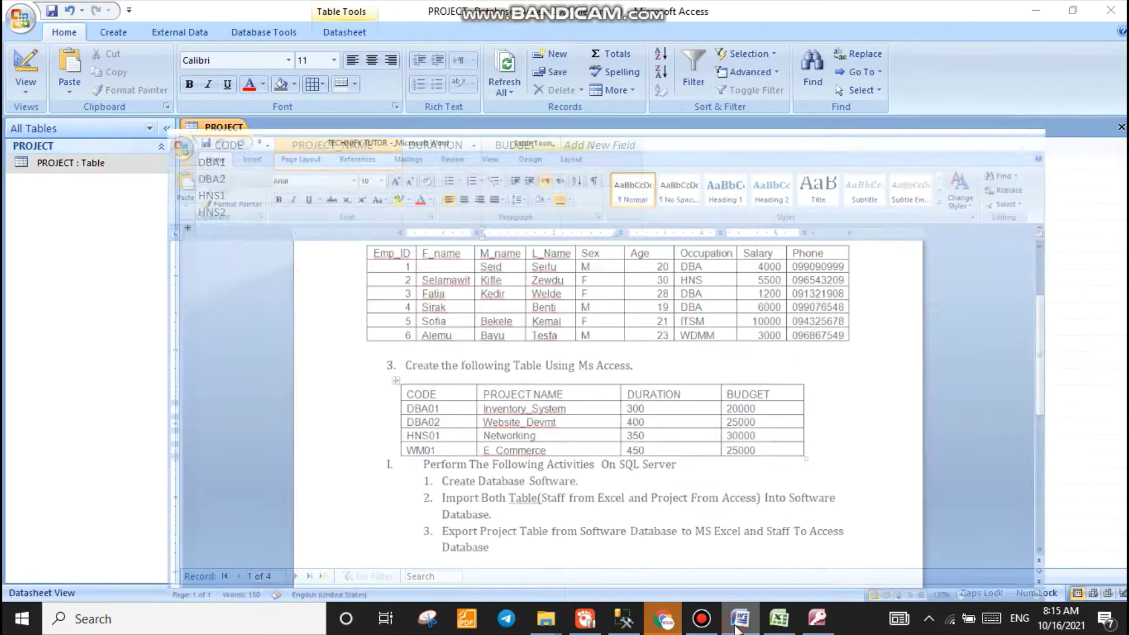
pyautogui.press('capslock')
pyautogui.write('n')
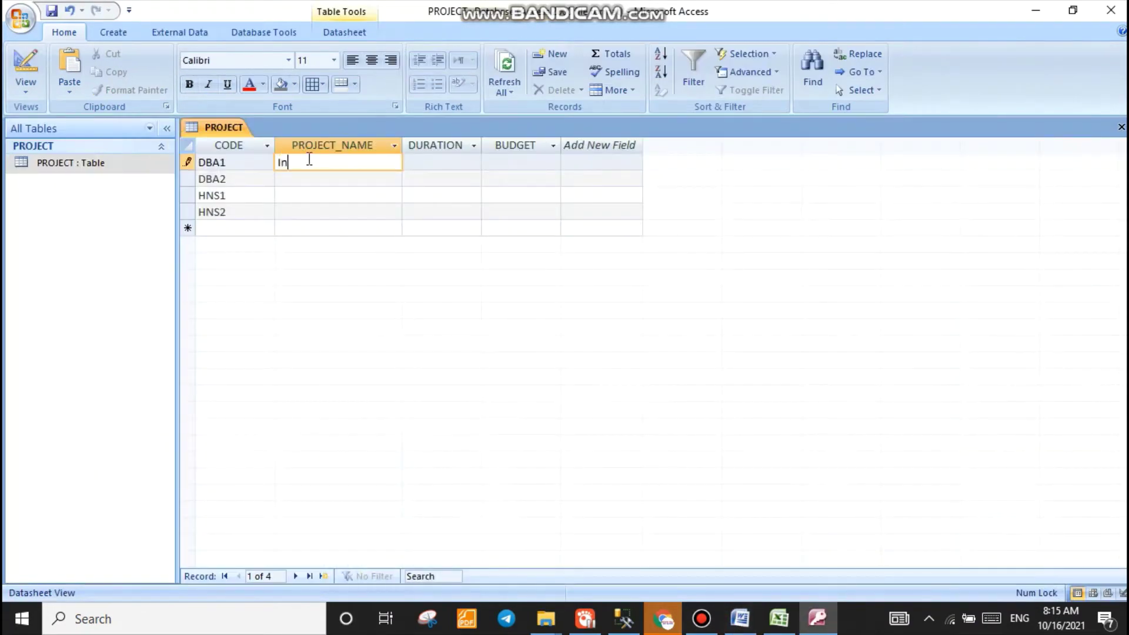
pyautogui.write('ventory System')
pyautogui.press('Down')
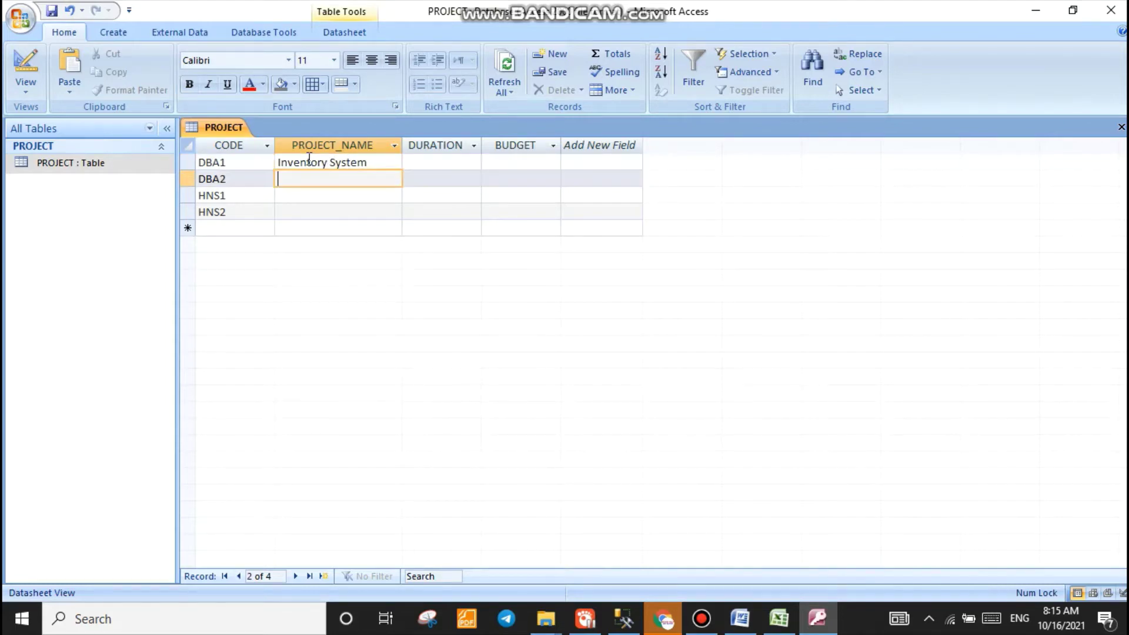
# Step: Enter Website Dev't as the project name for DBA2
pyautogui.press('capslock')
pyautogui.write('W')
pyautogui.press('capslock')
pyautogui.write('ebsite')
pyautogui.press('capslock')
pyautogui.write('D')
pyautogui.press('capslock')
pyautogui.write("ev't")
pyautogui.press('Down')
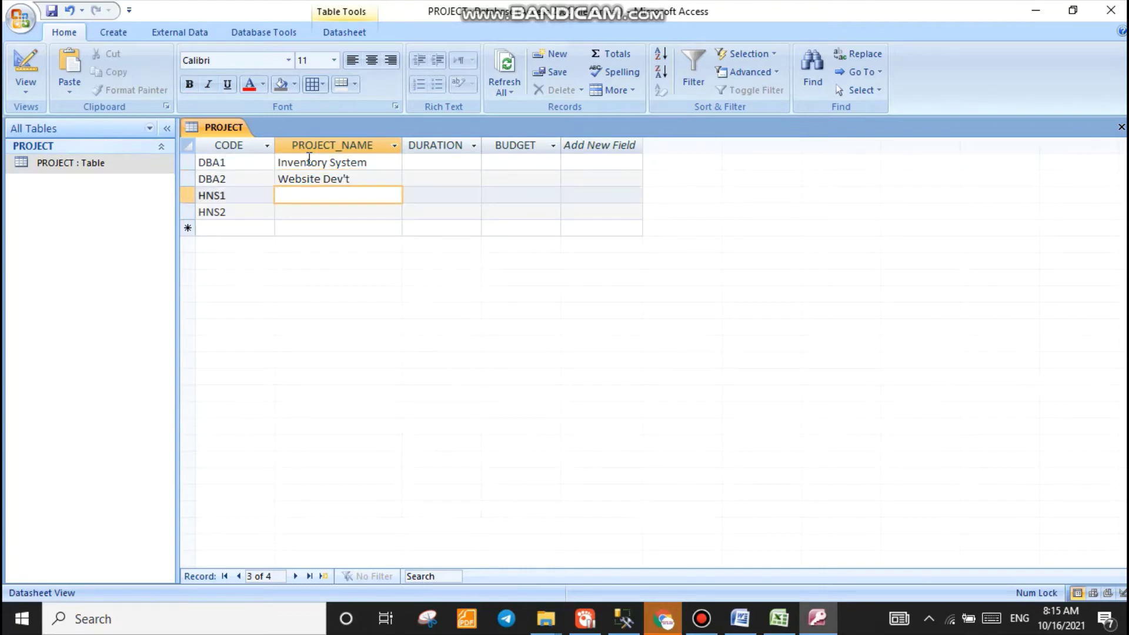
# Step: Check the Word paper and enter Networking as the project name for HNS1
pyautogui.click(740, 624)
pyautogui.click(741, 624)
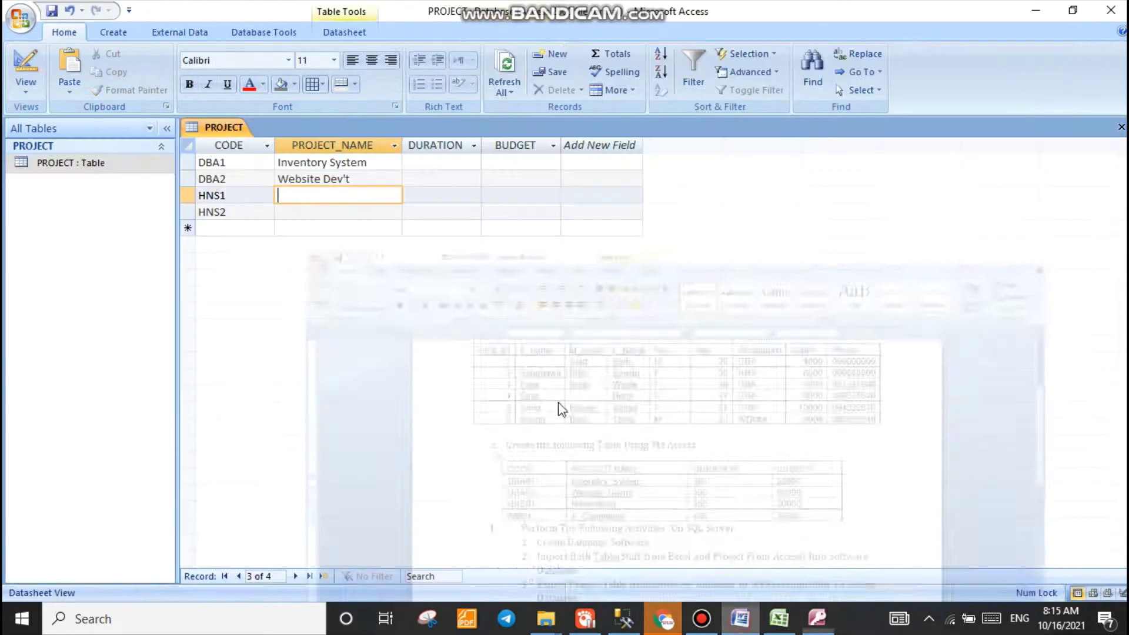
pyautogui.press('capslock')
pyautogui.write('N')
pyautogui.press('capslock')
pyautogui.write('etworking')
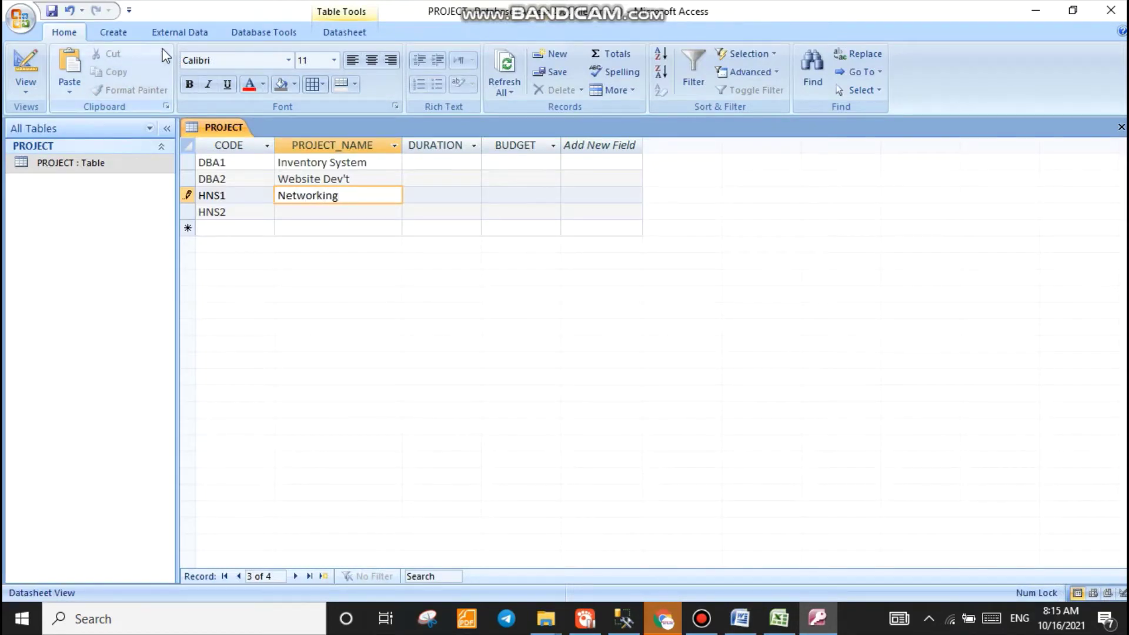
# Step: Enter E_Commerce as the project name for HNS2
pyautogui.press('Down')
pyautogui.press('capslock')
pyautogui.write('E')
pyautogui.press('capslock')
pyautogui.write('_')
pyautogui.press('capslock')
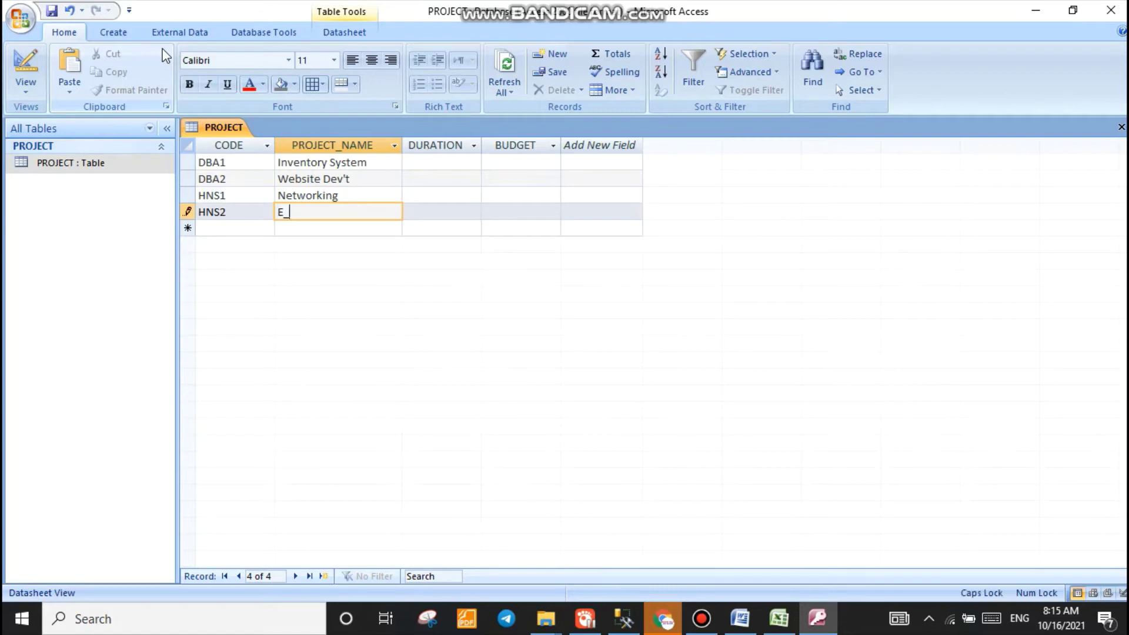
pyautogui.write('C')
pyautogui.press('capslock')
pyautogui.write('ommerce')
# Step: Enter the durations 2 Month for DBA1 and 1 Month for DBA2 in the PROJECT table
pyautogui.click(449, 160)
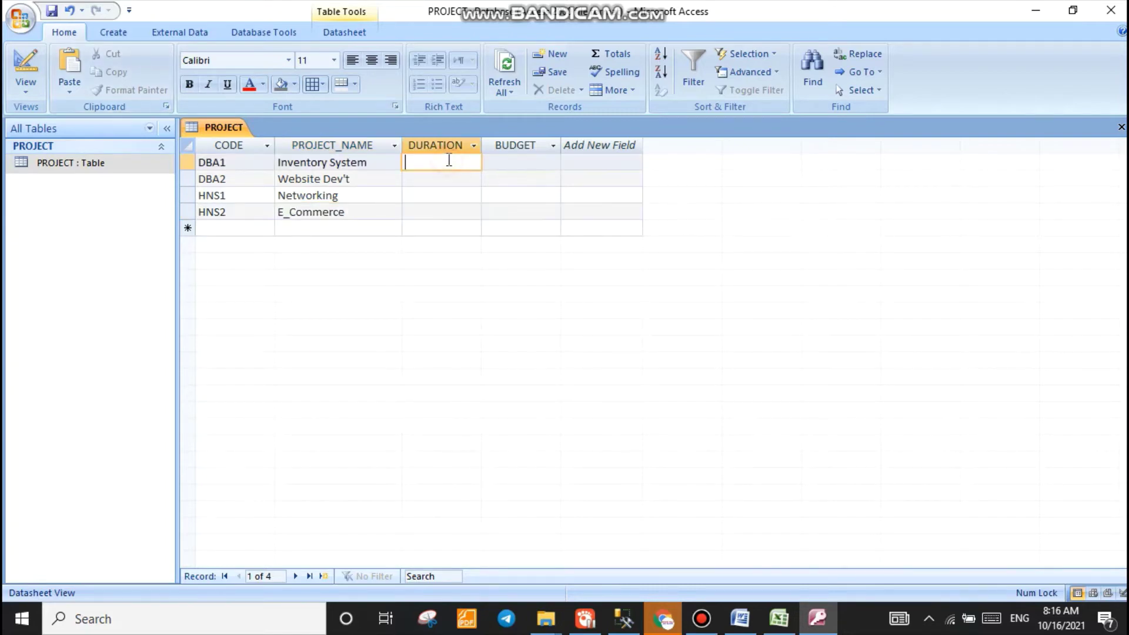
pyautogui.write('2')
pyautogui.press('capslock')
pyautogui.write('M')
pyautogui.press('capslock')
pyautogui.write('onth')
pyautogui.press('Down')
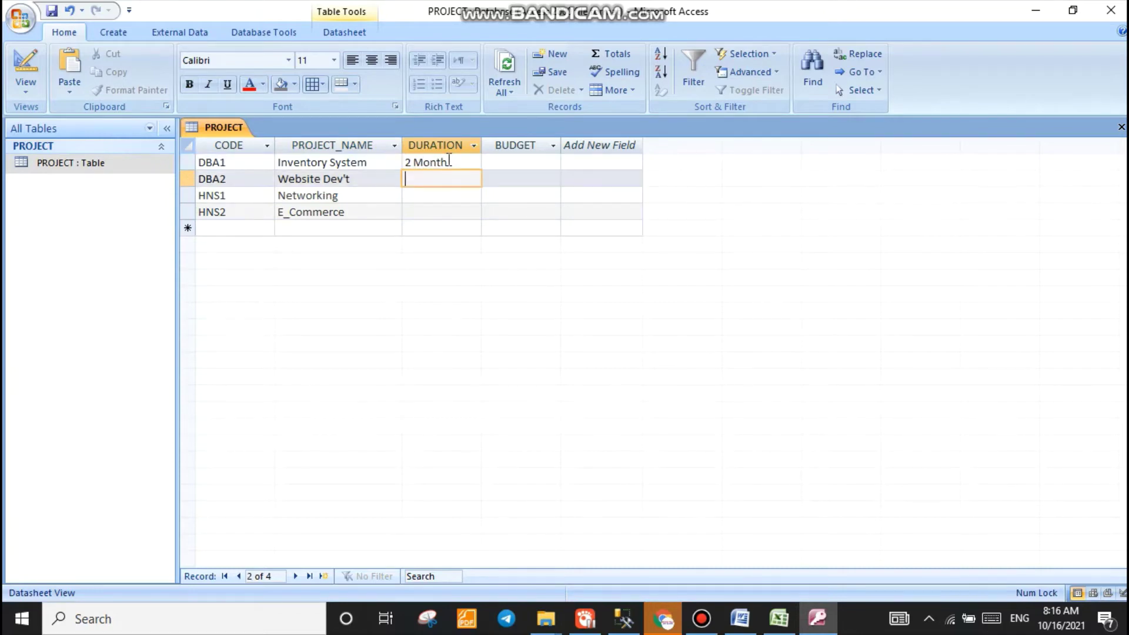
pyautogui.write('1')
pyautogui.press('capslock')
pyautogui.write('M')
pyautogui.press('capslock')
pyautogui.write('onth')
pyautogui.press('Down')
# Step: Enter the durations 3 month for HNS1 and A month for HNS2, correcting the spelling of month
pyautogui.press('capslock')
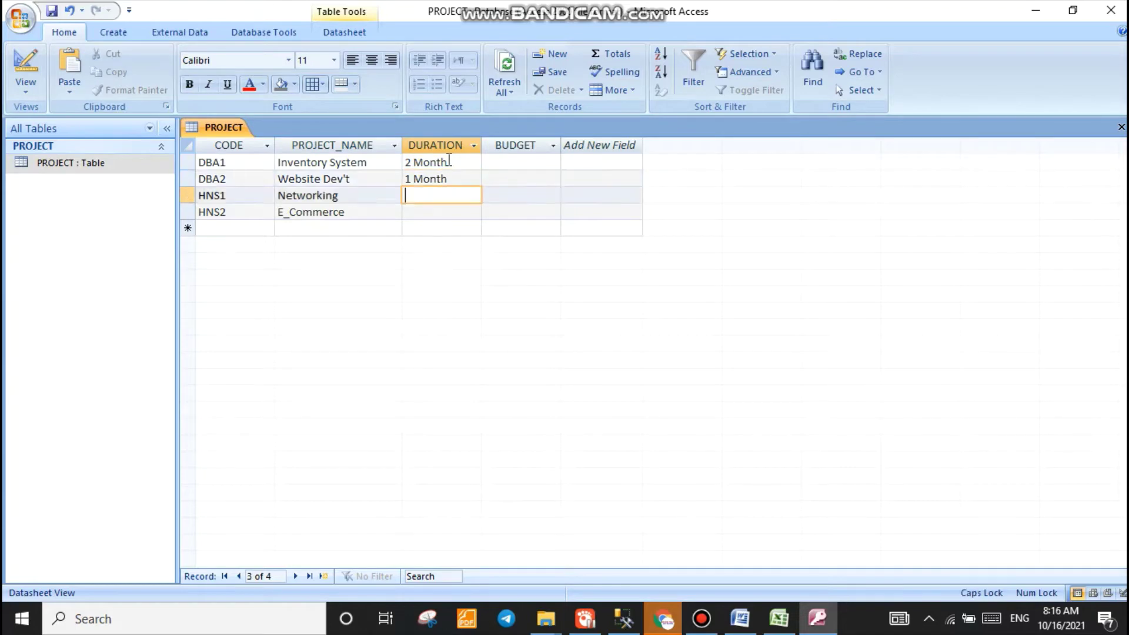
pyautogui.press('capslock')
pyautogui.press('Down')
pyautogui.press('capslock')
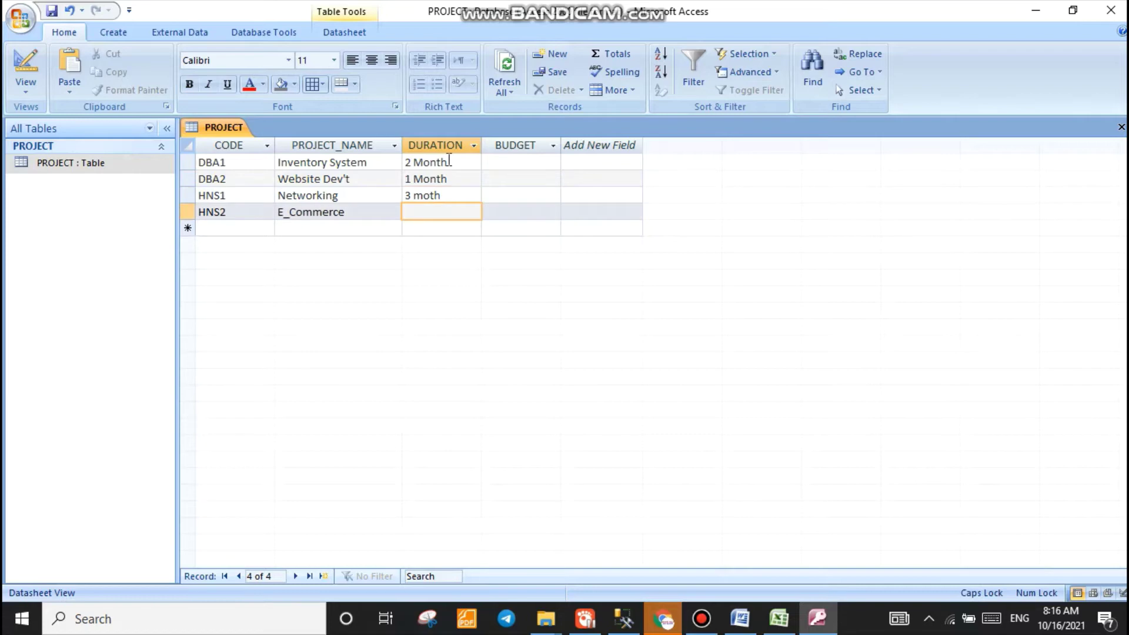
pyautogui.write('A')
pyautogui.press('capslock')
pyautogui.write('month')
pyautogui.click(429, 196)
pyautogui.write('n')
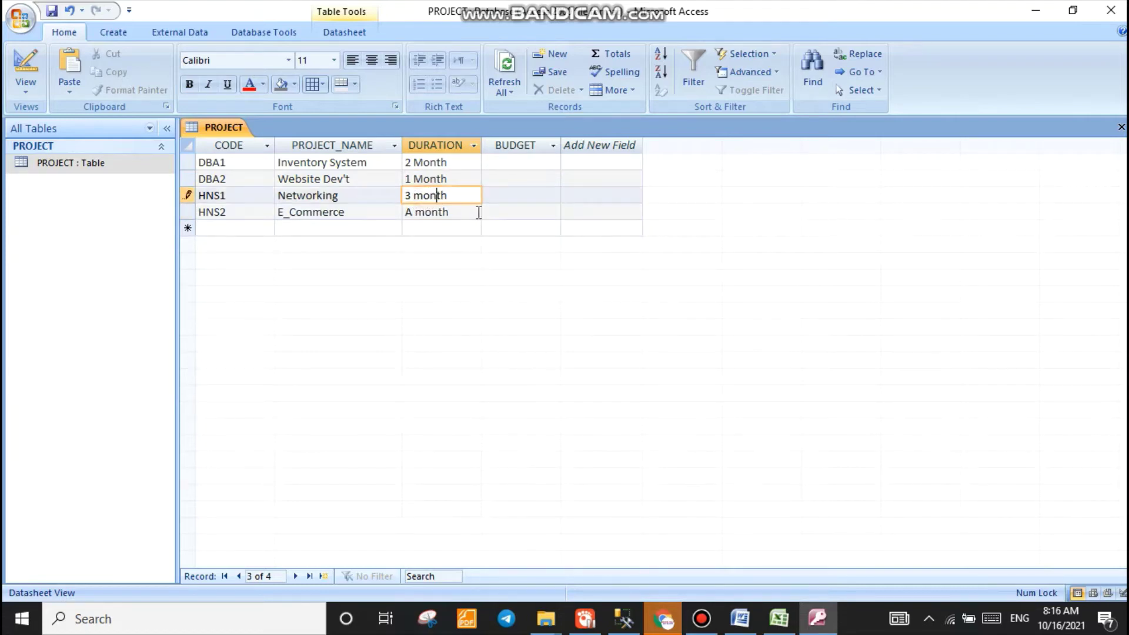
# Step: Fill the BUDGET column with 3000, 5000, 6000 and 2500 for DBA1, DBA2, HNS1 and HNS2
pyautogui.click(498, 151)
pyautogui.click(496, 162)
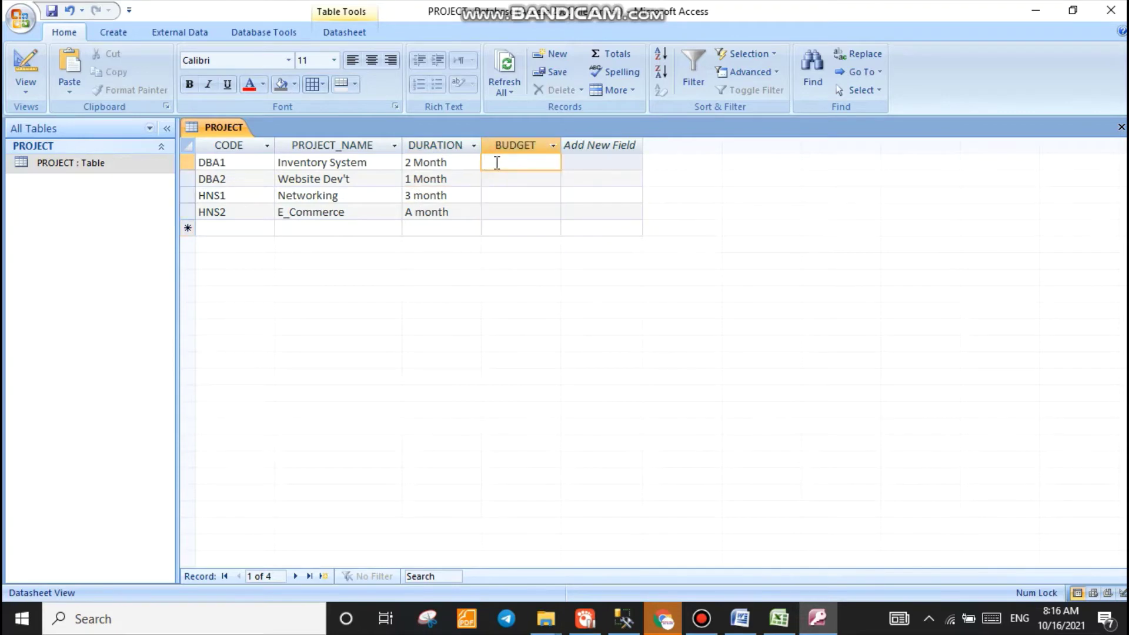
pyautogui.write('3000')
pyautogui.press('Down')
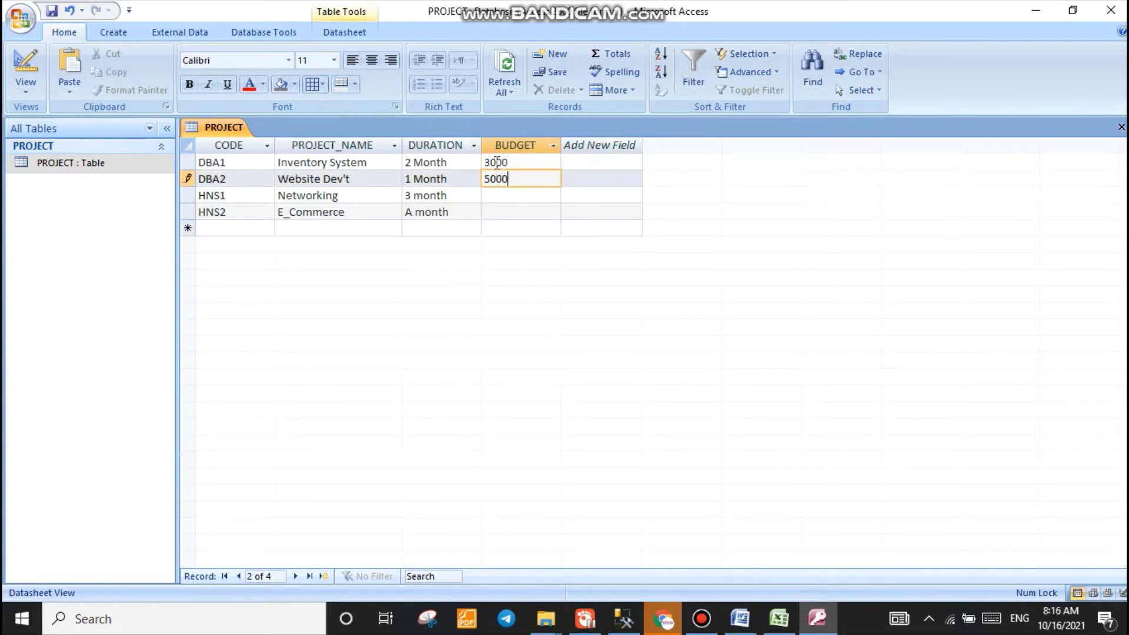
pyautogui.press('Down')
pyautogui.write('60')
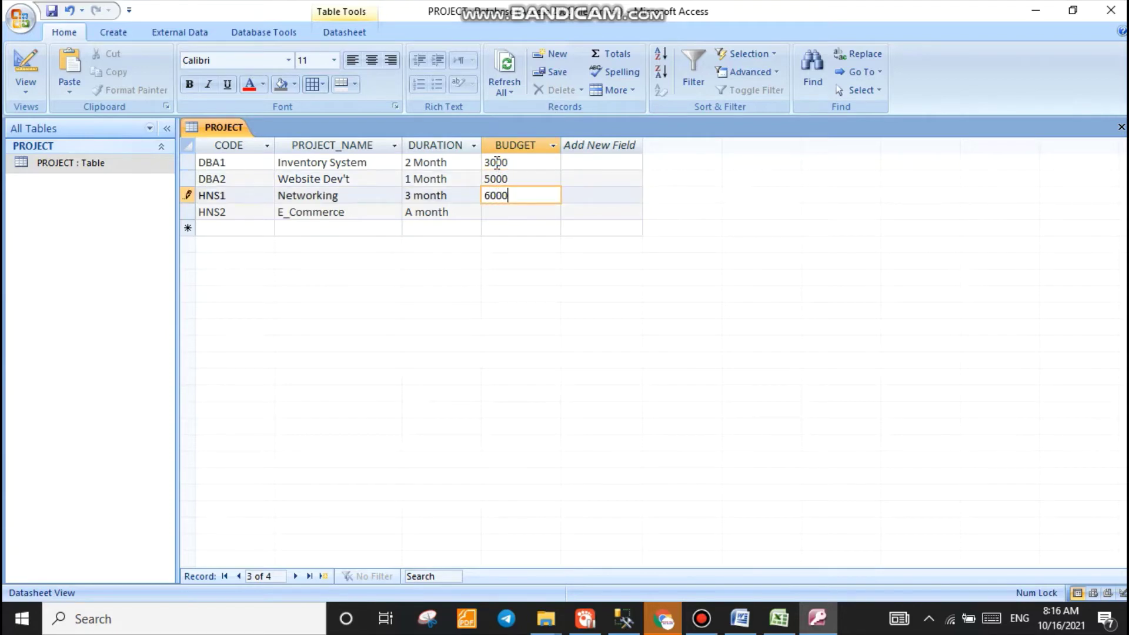
pyautogui.press('Down')
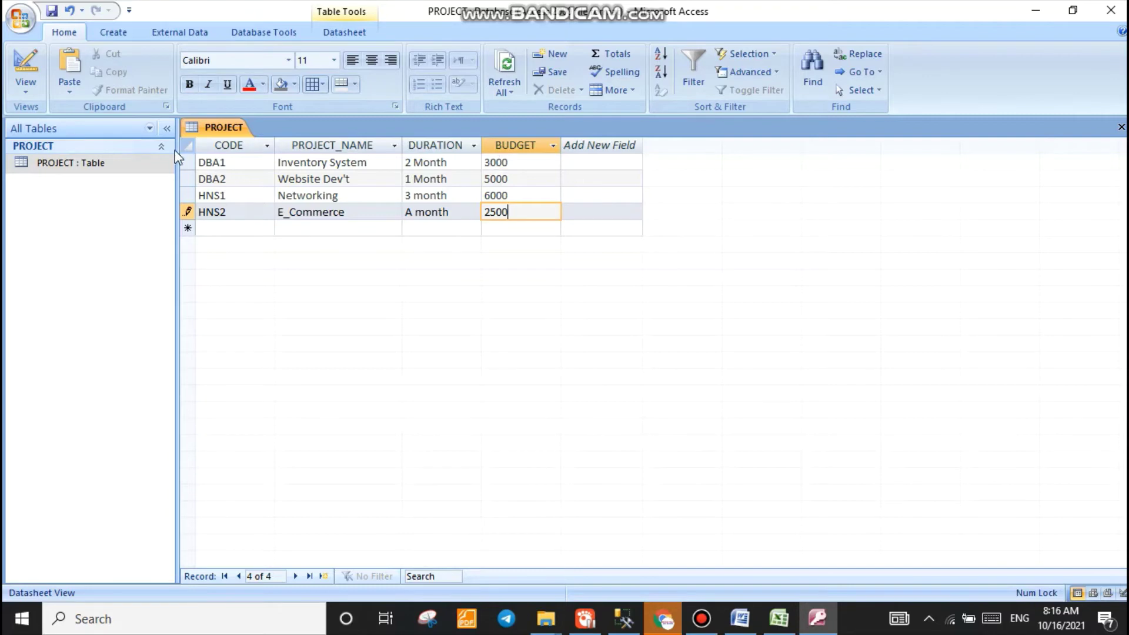
# Step: Save and close the PROJECT table, and reopen it to check its records
pyautogui.rightClick(206, 128)
pyautogui.click(235, 140)
pyautogui.click(1120, 127)
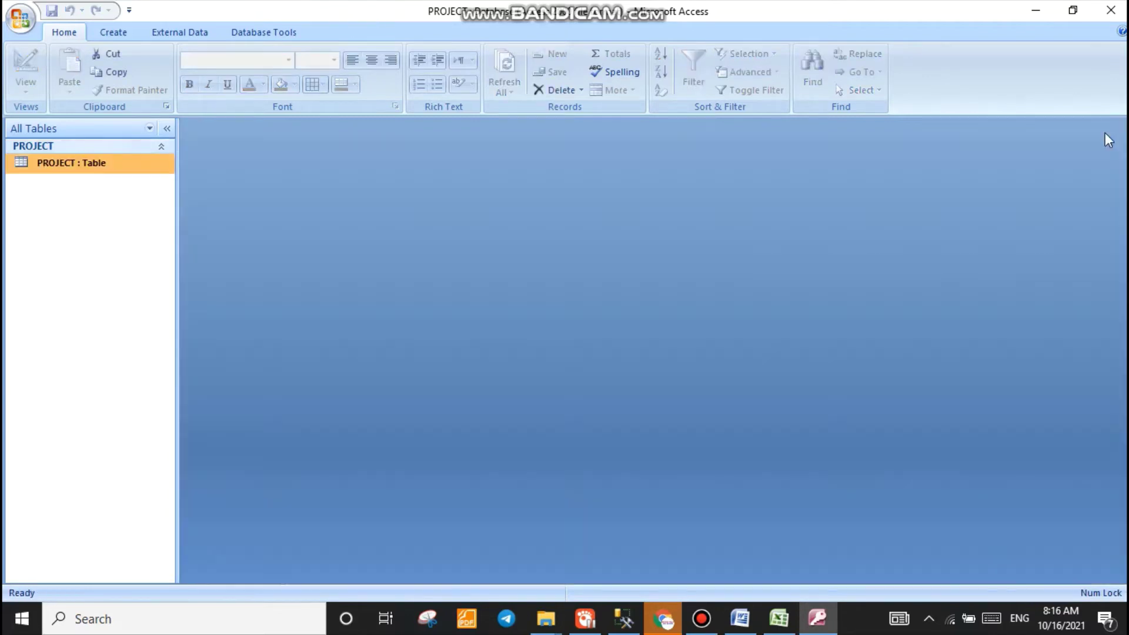
pyautogui.doubleClick(117, 169)
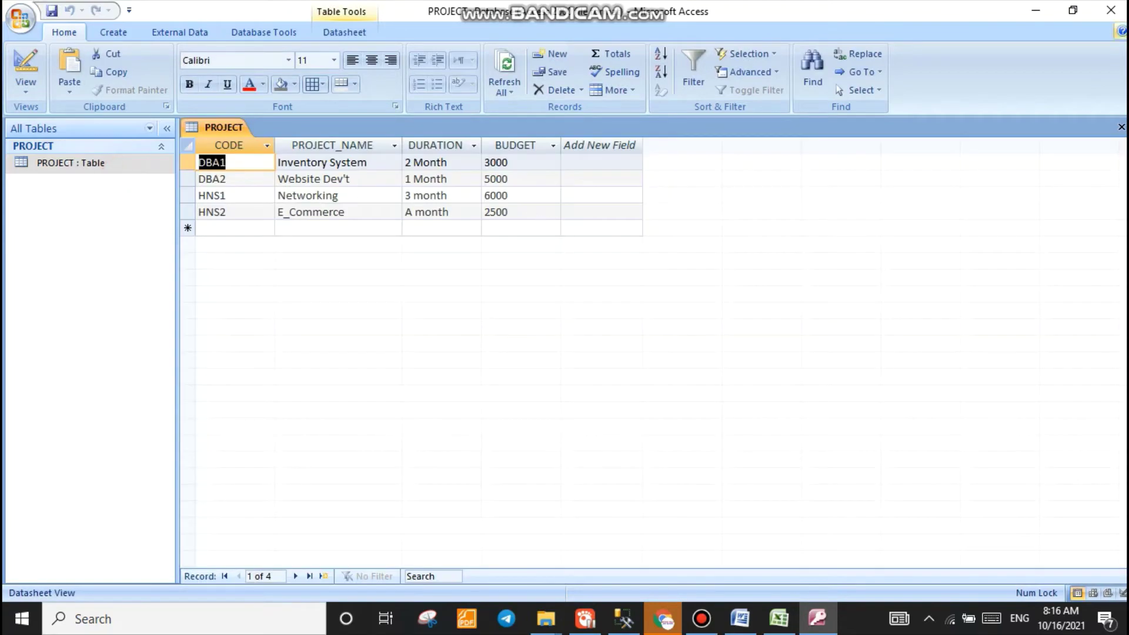
# Step: Minimize the Access and Excel windows to look at the saved files on the desktop
pyautogui.click(1036, 8)
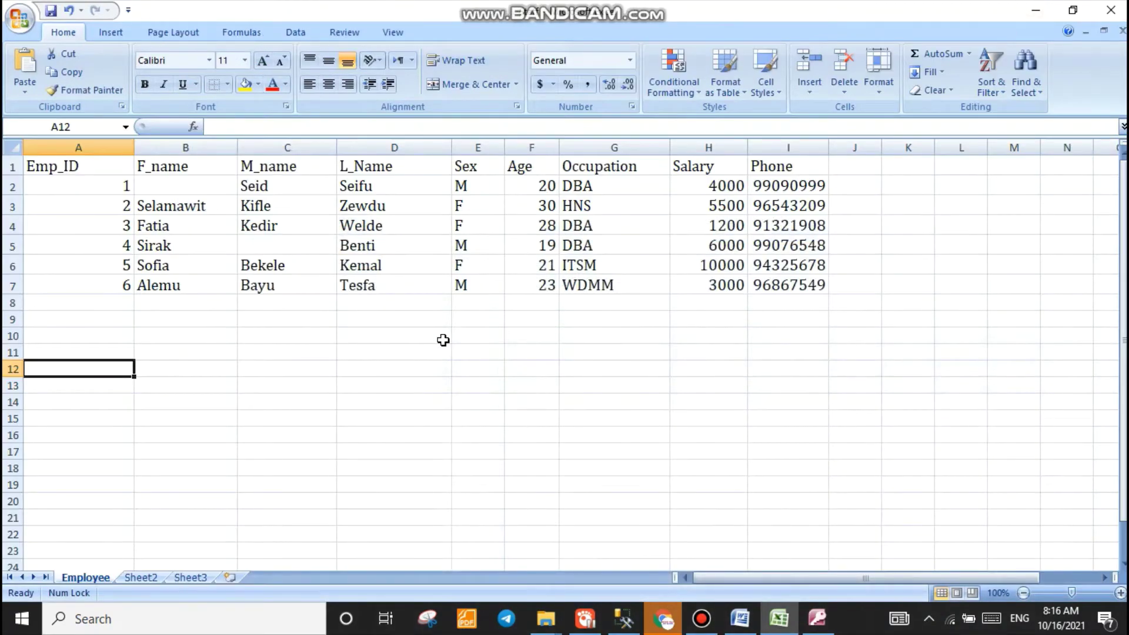
pyautogui.click(1034, 9)
pyautogui.click(1033, 9)
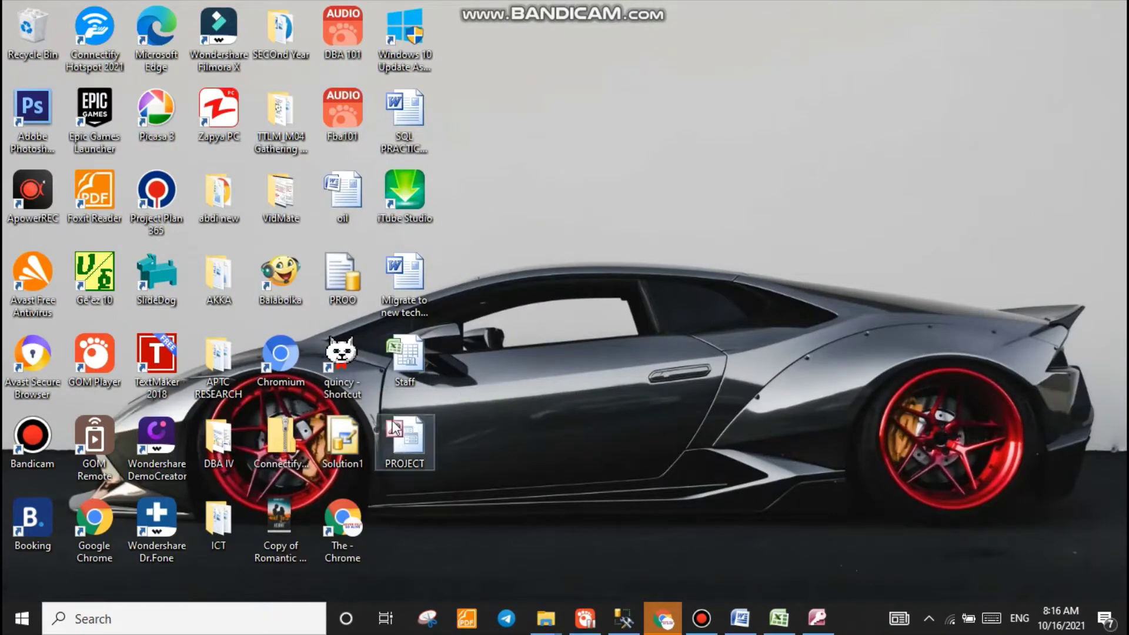
# Step: Switch to the Word paper and review the SQL Server activities, highlighting the name of the database to create
pyautogui.click(740, 608)
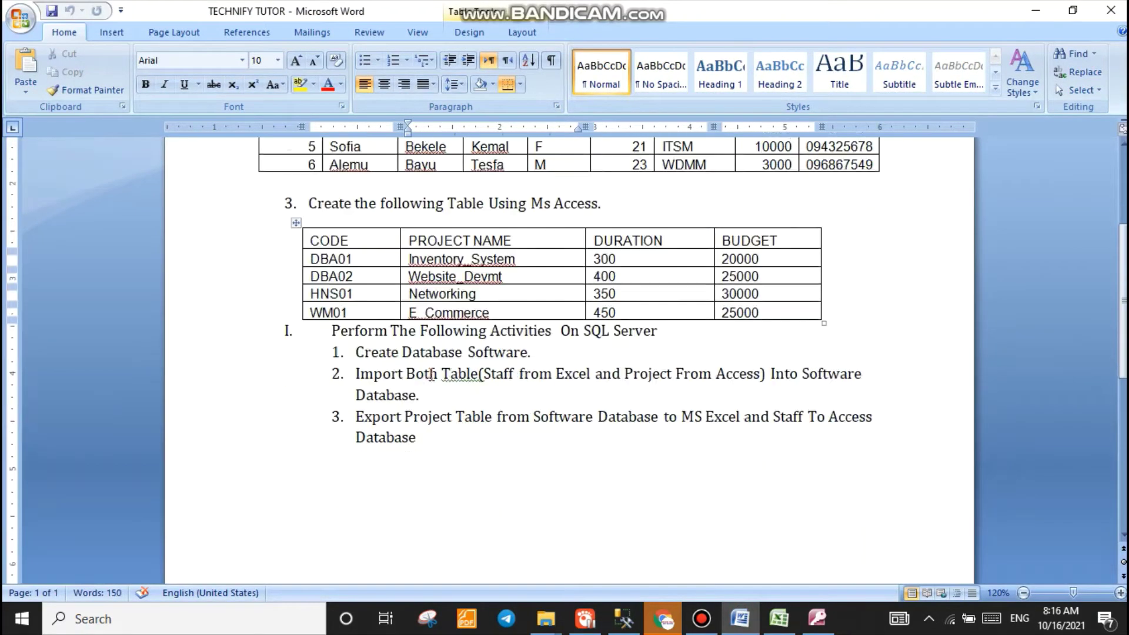
pyautogui.scroll(-2, 431, 374)
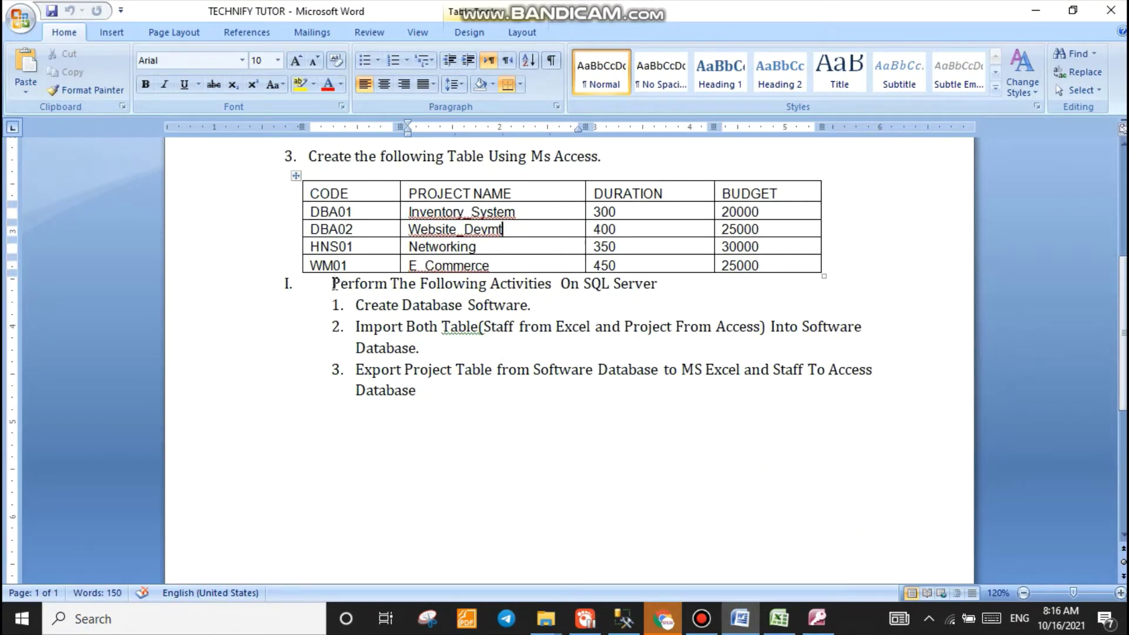
pyautogui.moveTo(332, 283); pyautogui.dragTo(644, 285)
pyautogui.click(575, 286)
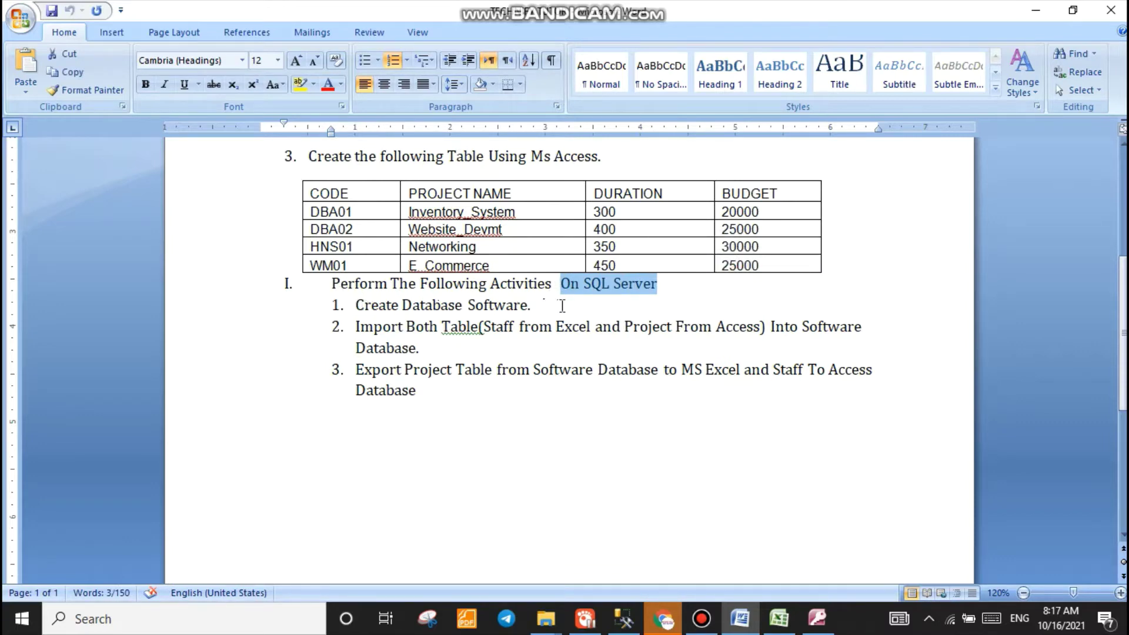
pyautogui.moveTo(538, 308); pyautogui.dragTo(484, 311)
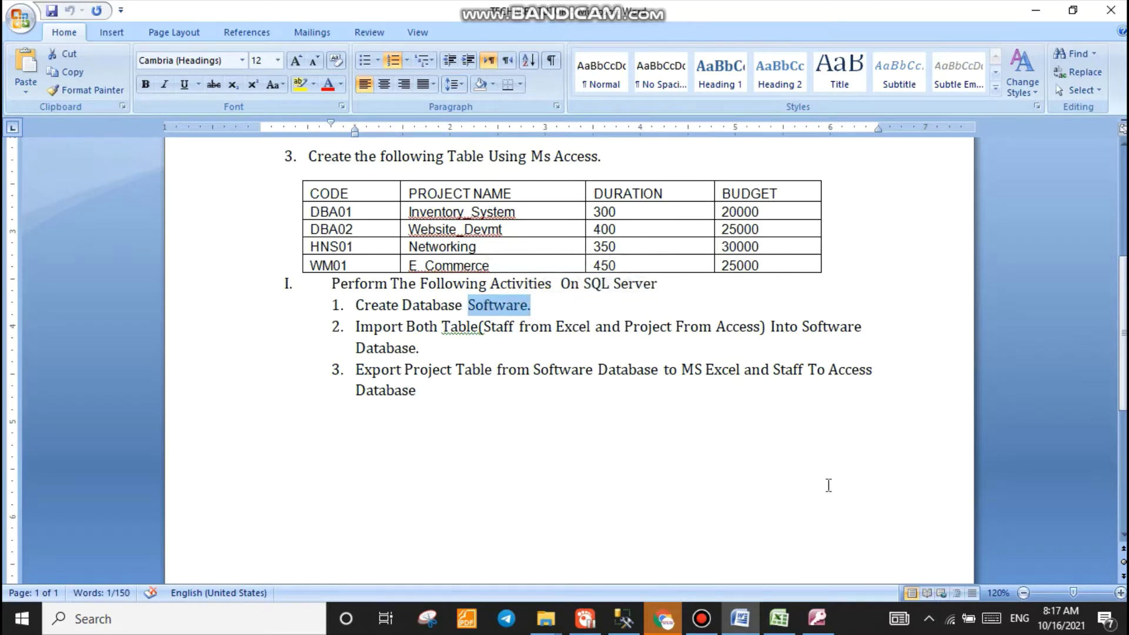
# Step: Switch to SQL Server Management Studio and expand the server's Databases folder
pyautogui.click(623, 619)
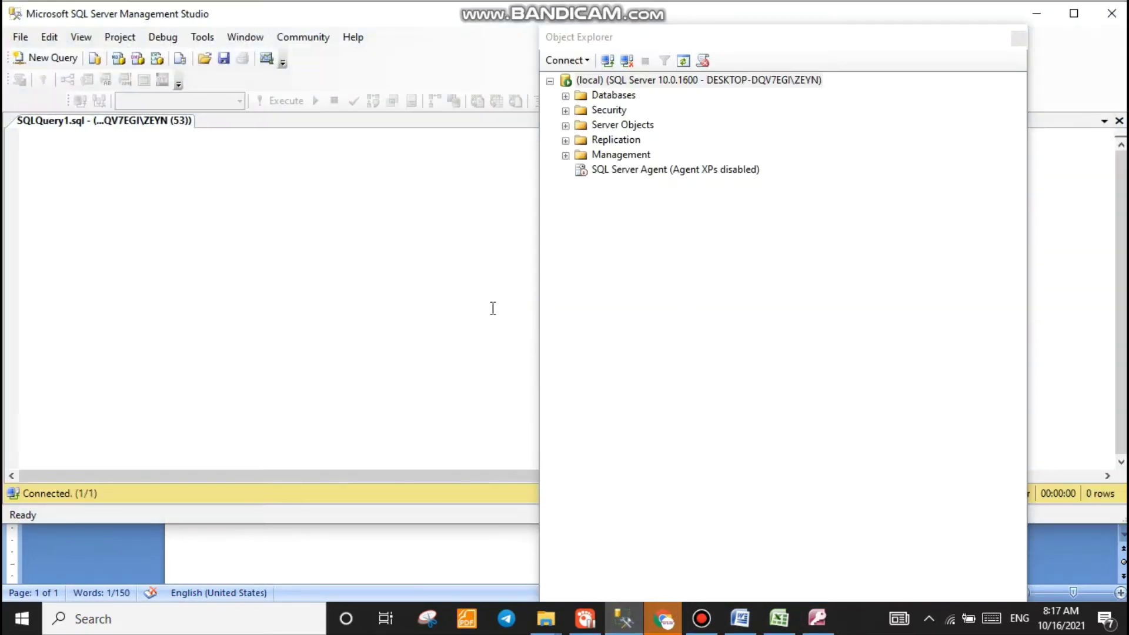
pyautogui.click(141, 157)
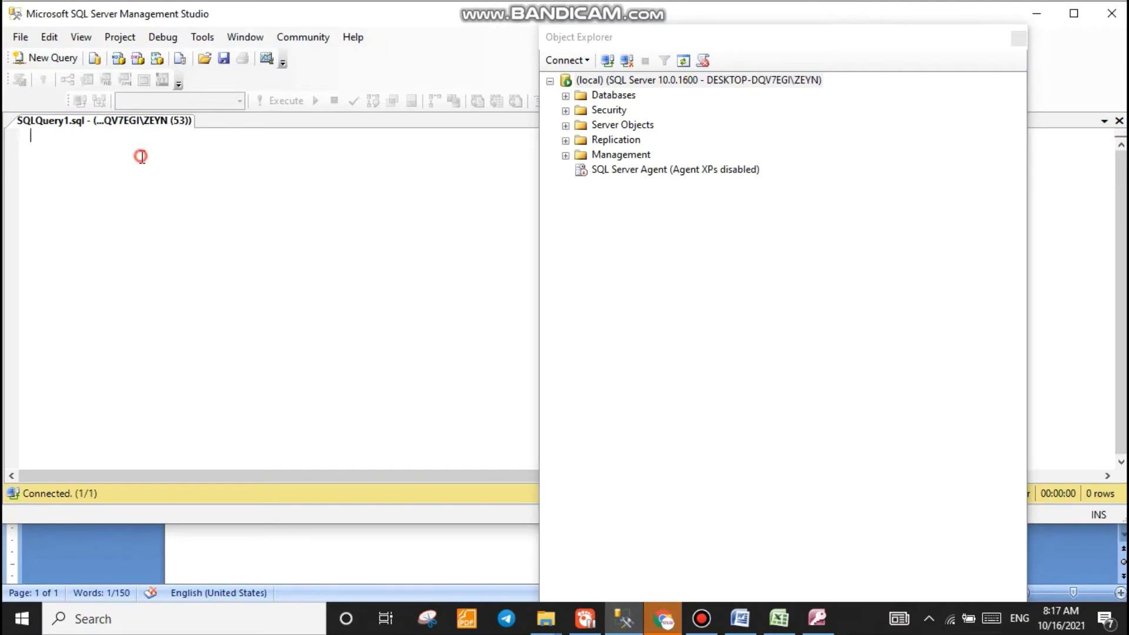
pyautogui.click(565, 95)
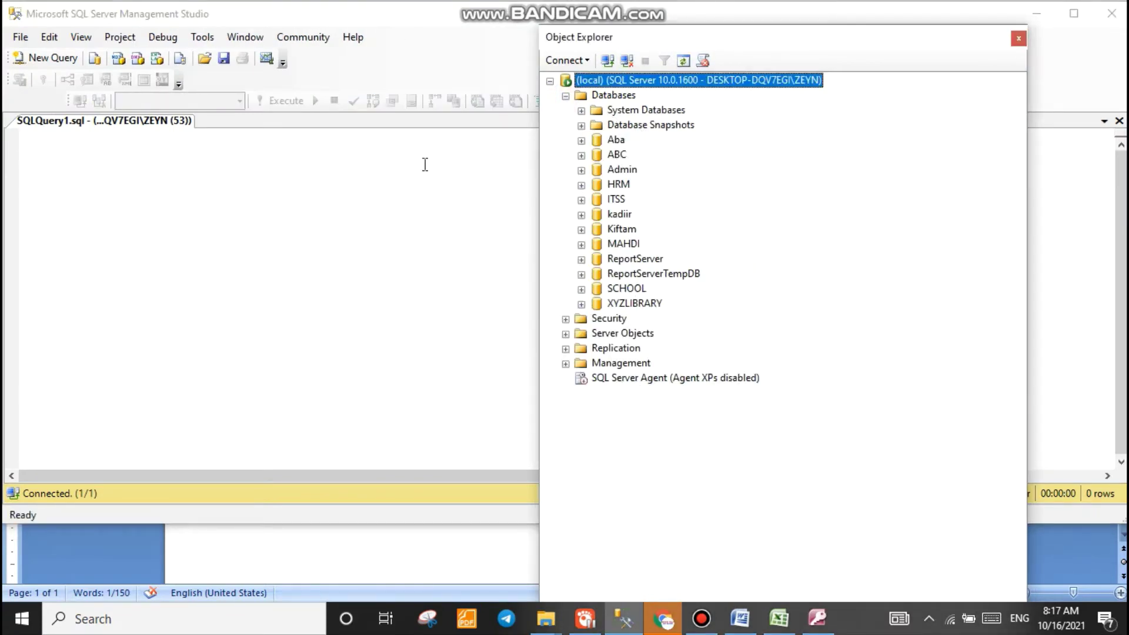
# Step: Write the query Create Database SOFTWARE in the query editor and execute it
pyautogui.click(241, 150)
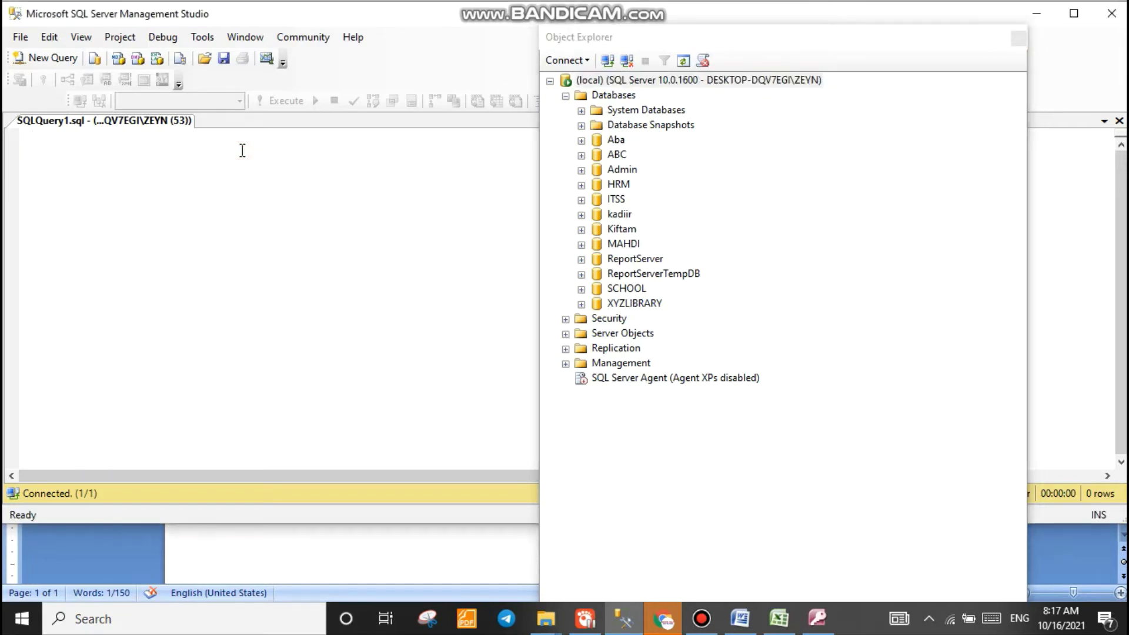
pyautogui.write('Create ')
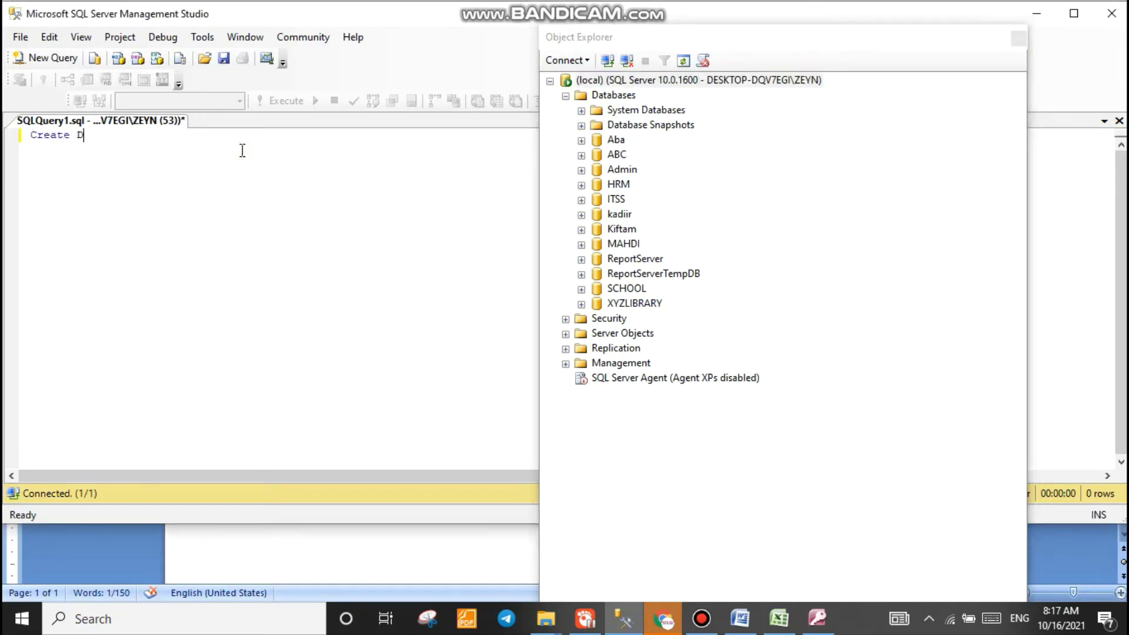
pyautogui.write('Database SOFTWARE')
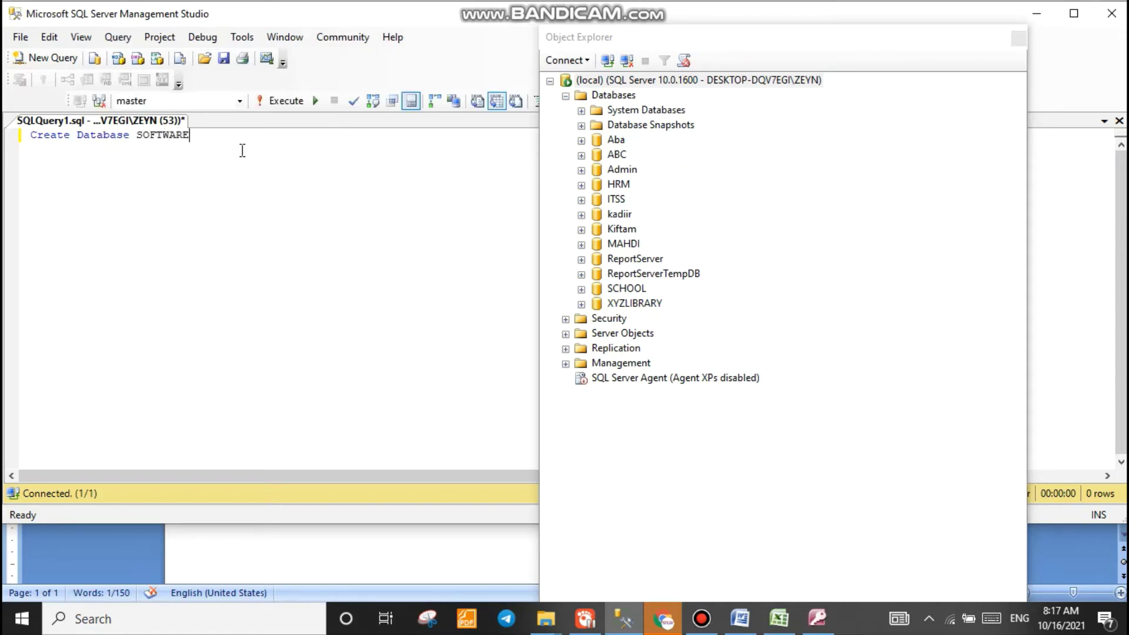
pyautogui.moveTo(248, 143); pyautogui.dragTo(47, 134)
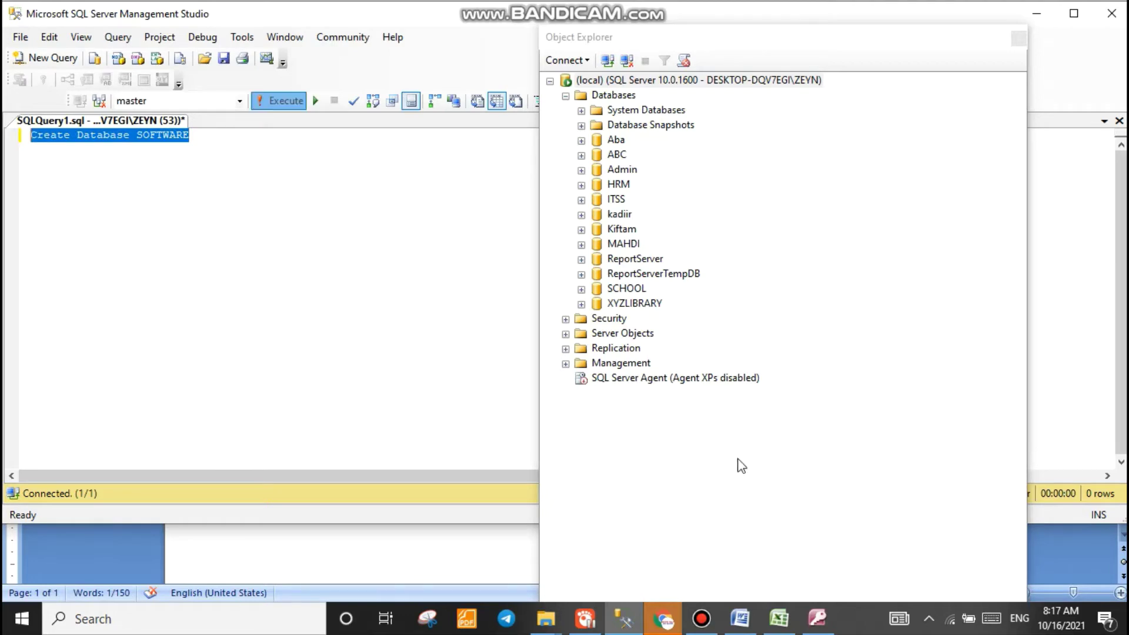
# Step: Look over the Employee sheet in Excel and the PROJECT table in Access, and return to SQL Server Management Studio
pyautogui.click(779, 618)
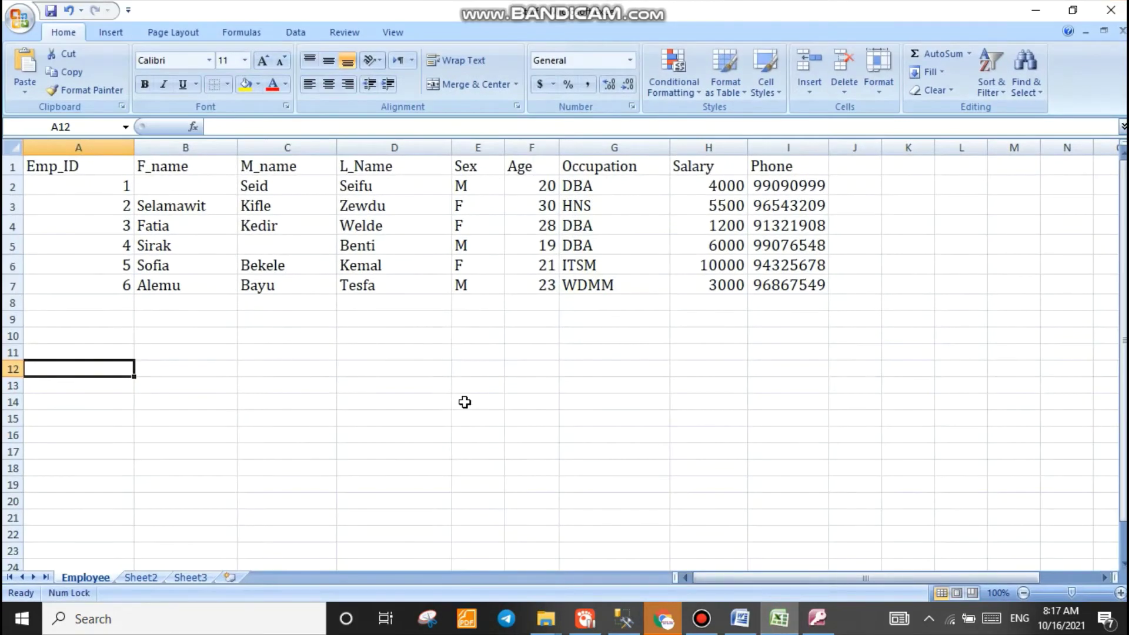
pyautogui.click(817, 618)
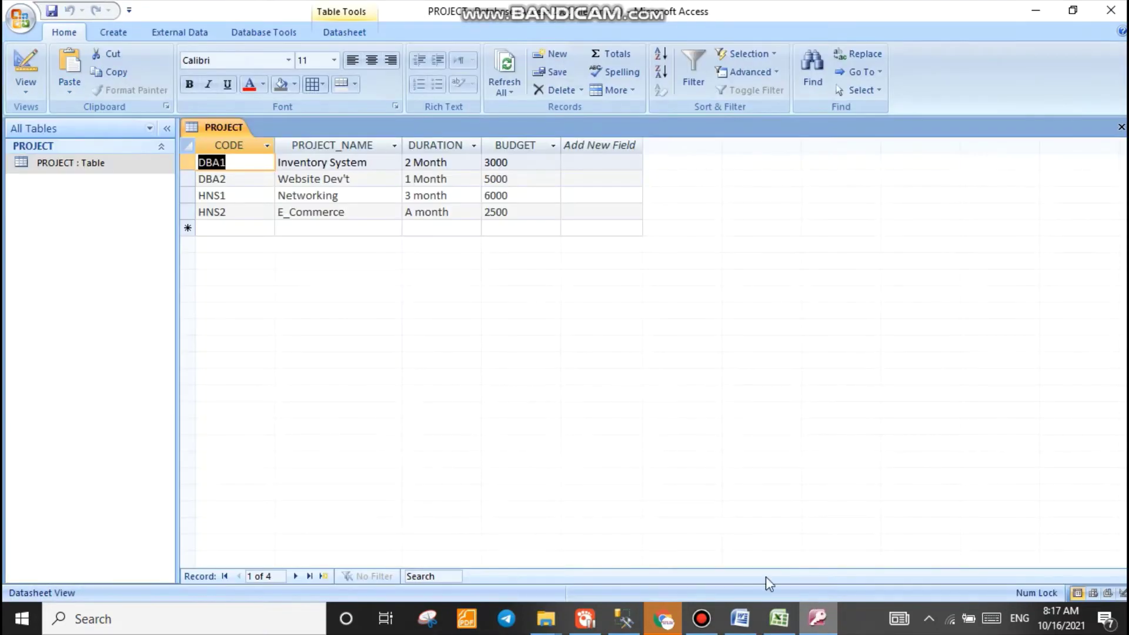
pyautogui.click(623, 619)
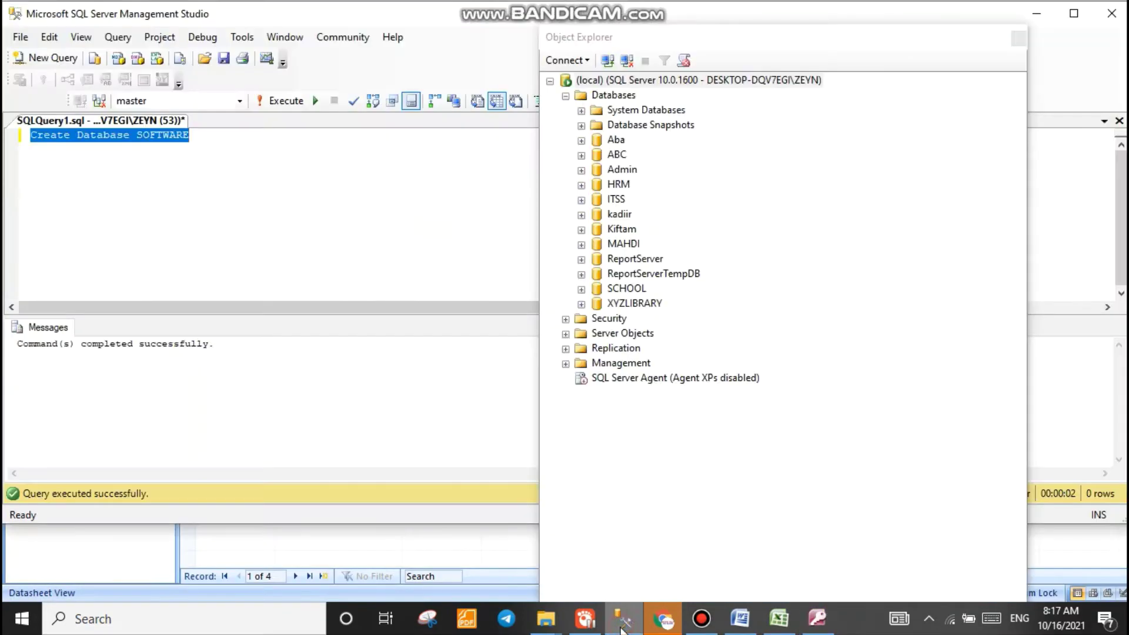
# Step: Start a new line below the query, refresh the Databases folder and select the SOFTWARE database
pyautogui.click(190, 137)
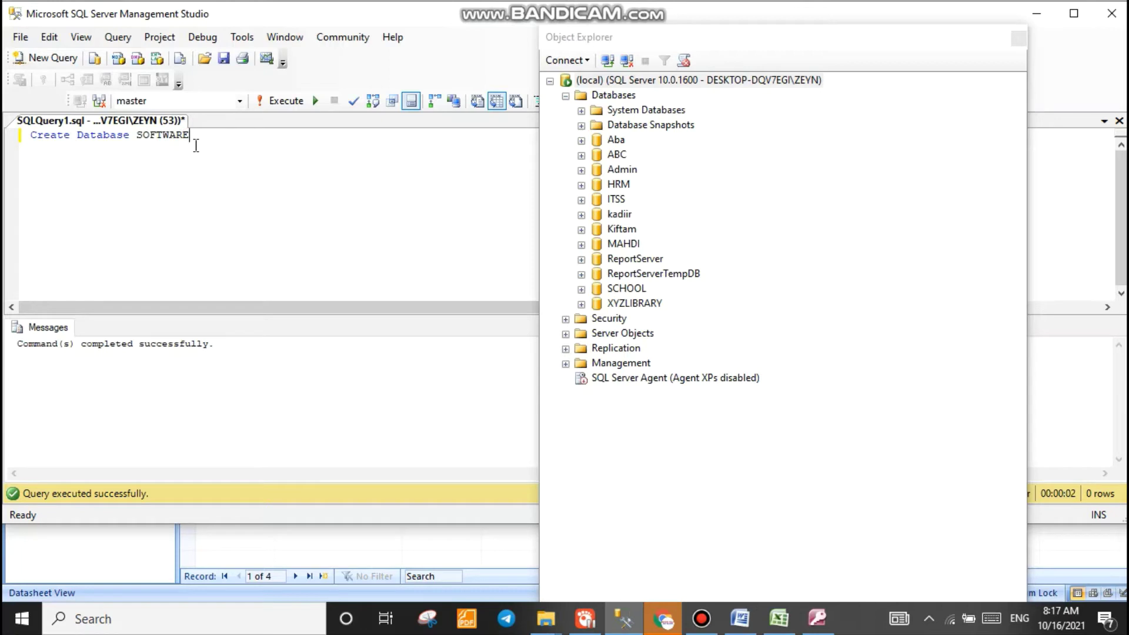
pyautogui.press('Return')
pyautogui.click(621, 98)
pyautogui.click(677, 63)
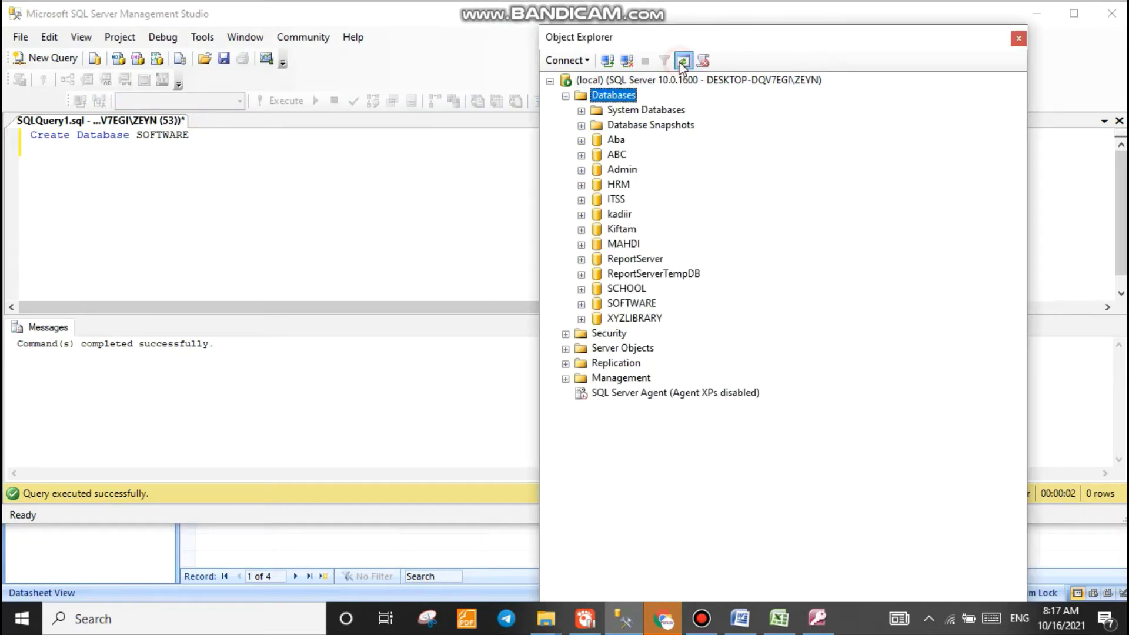
pyautogui.click(599, 305)
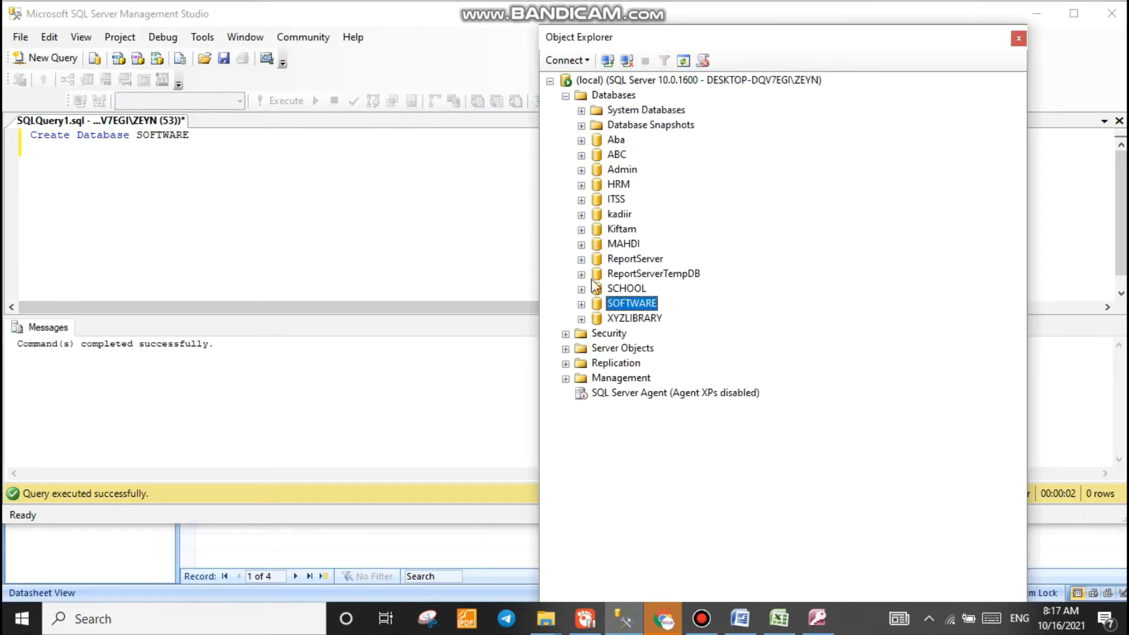
# Step: Close the PROJECT database in Access and switch to the Staff workbook in Excel
pyautogui.click(817, 618)
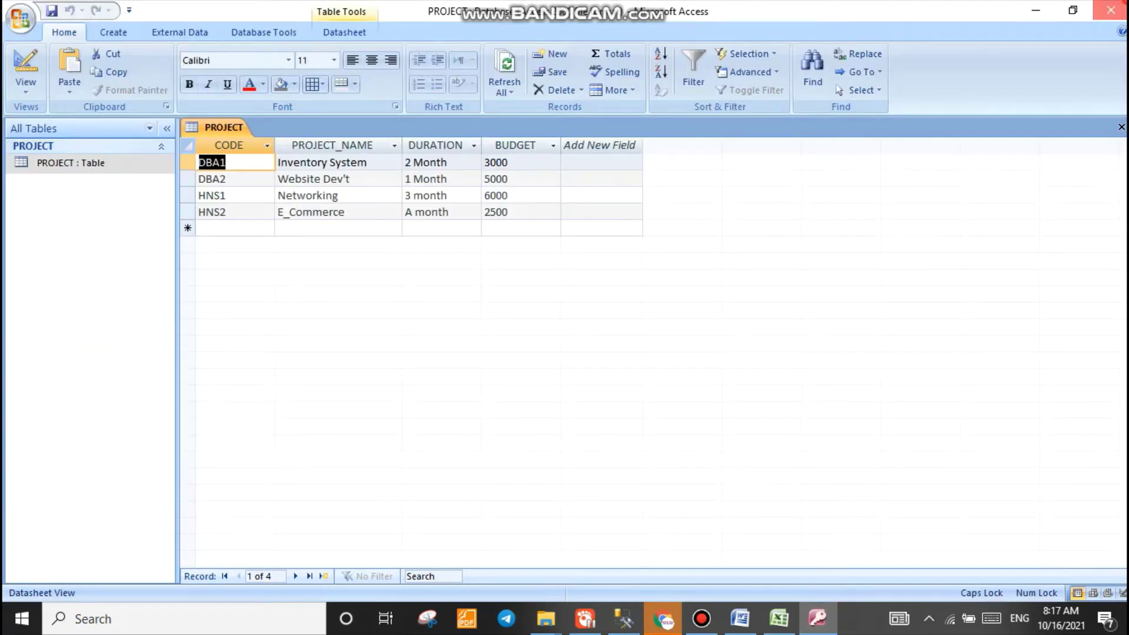
pyautogui.click(1110, 10)
pyautogui.click(793, 617)
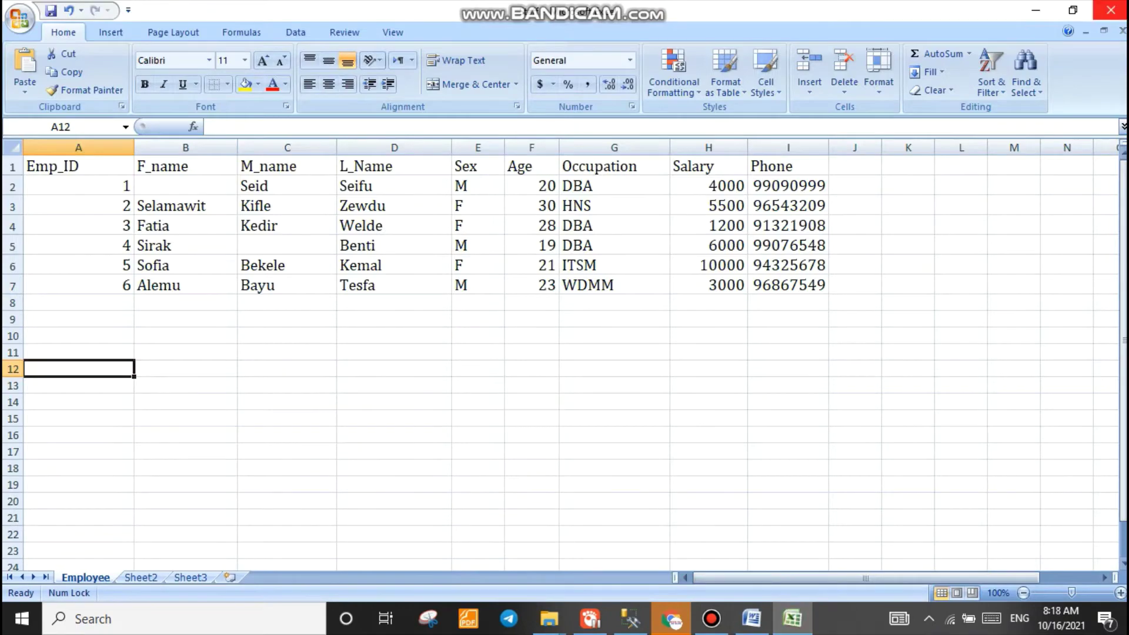
# Step: Close the Staff workbook and review the practice paper's task of importing the Staff and Project tables into the Software database in Word
pyautogui.click(1110, 10)
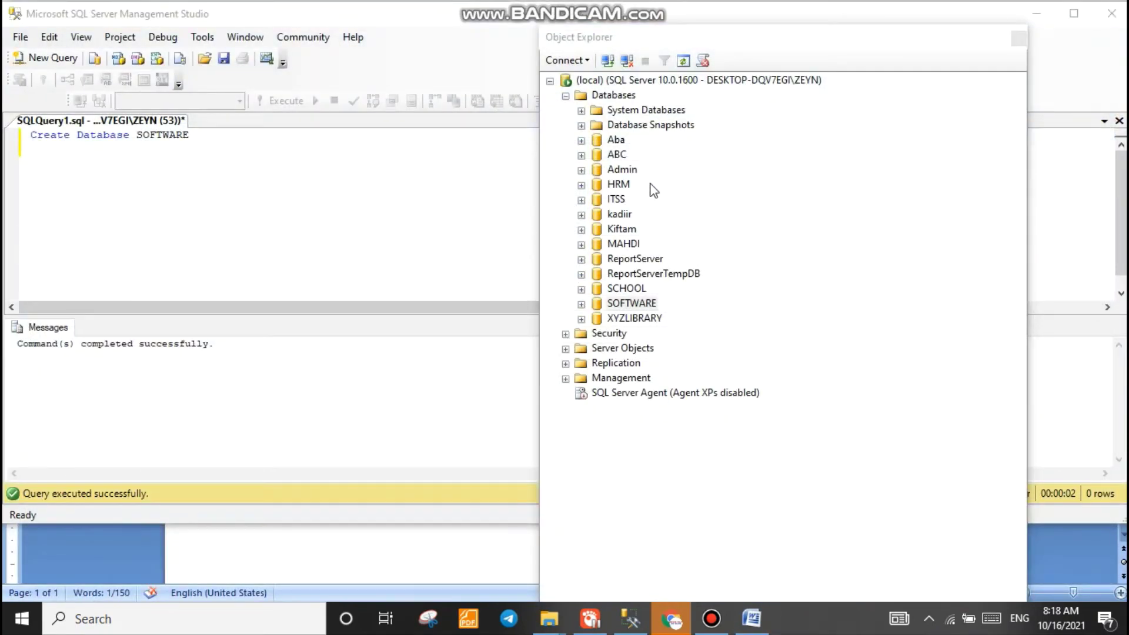
pyautogui.click(751, 618)
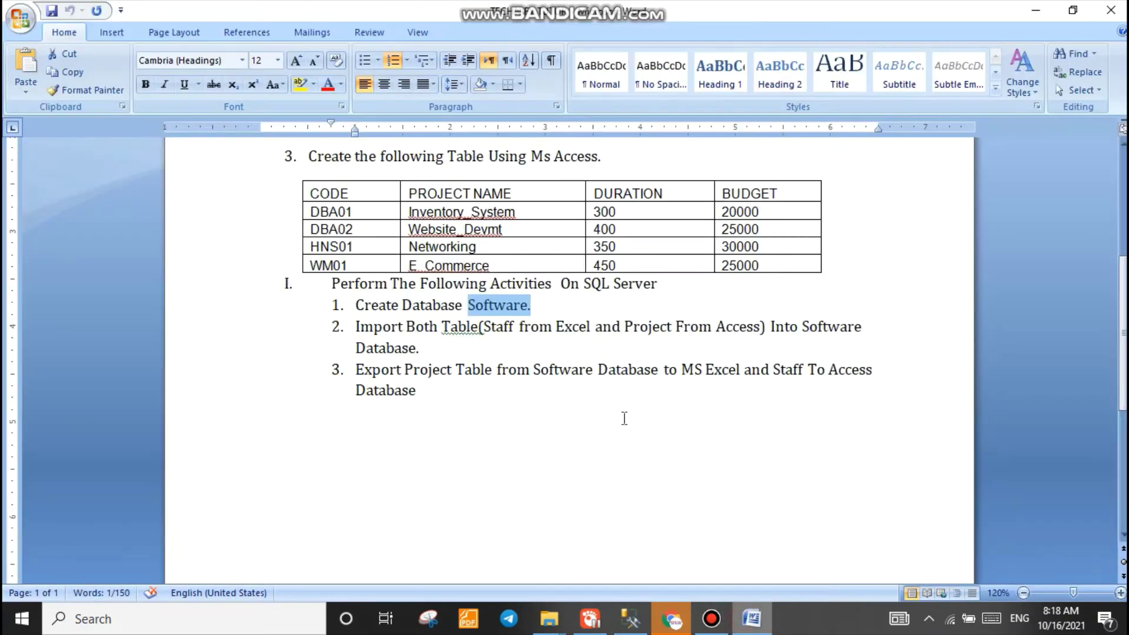
pyautogui.moveTo(357, 326); pyautogui.dragTo(479, 327)
pyautogui.click(470, 328)
pyautogui.doubleClick(487, 326)
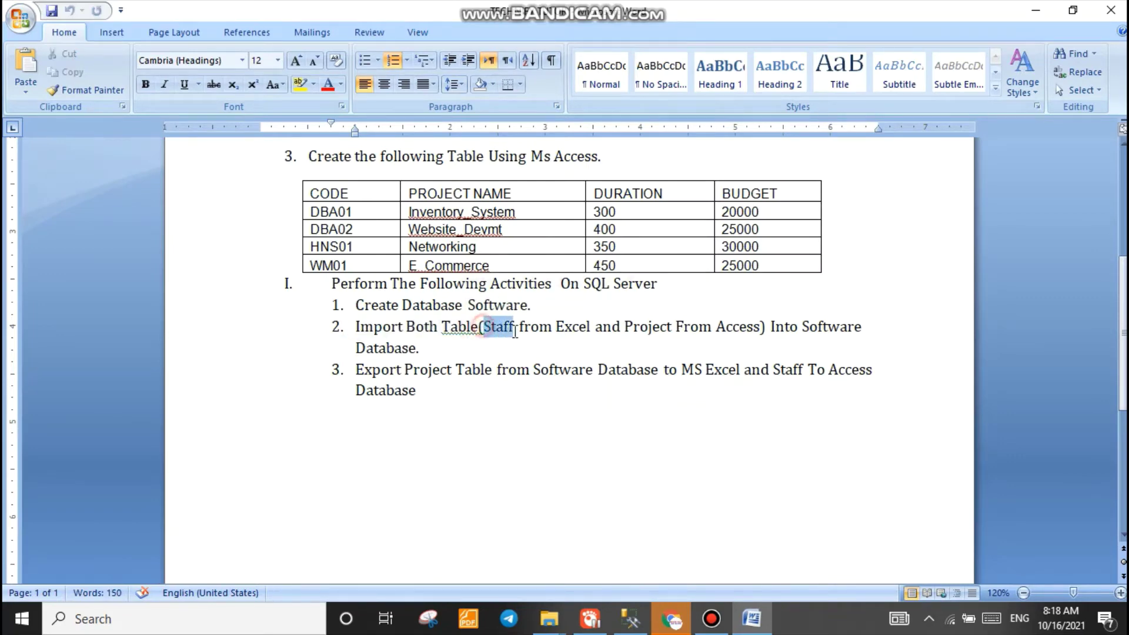
pyautogui.moveTo(555, 326); pyautogui.dragTo(670, 327)
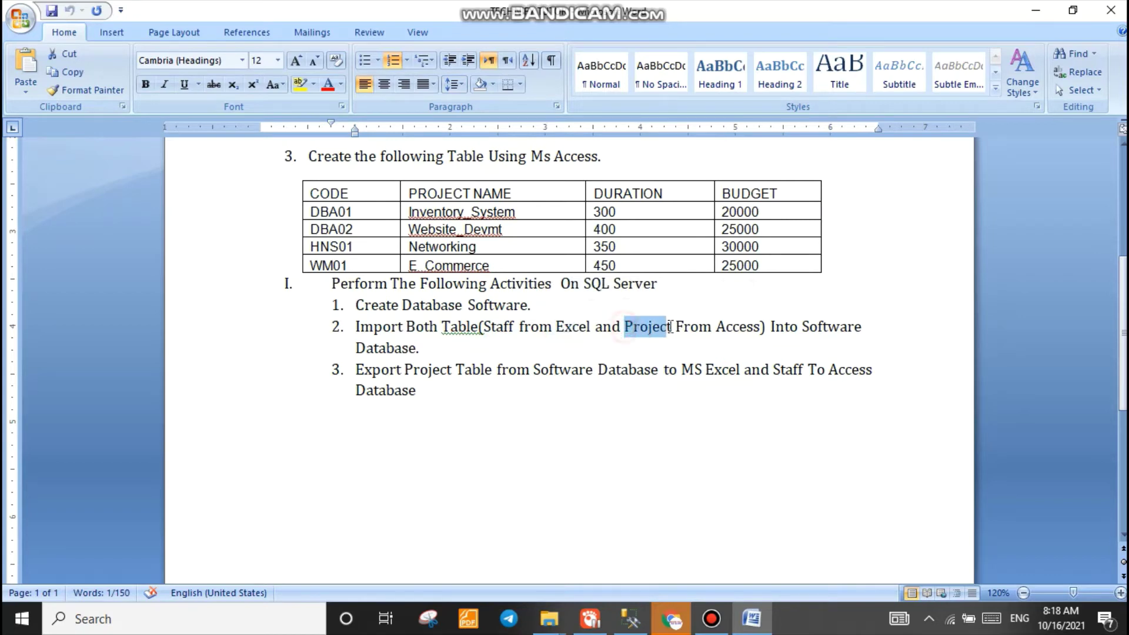
pyautogui.doubleClick(794, 327)
pyautogui.click(807, 327)
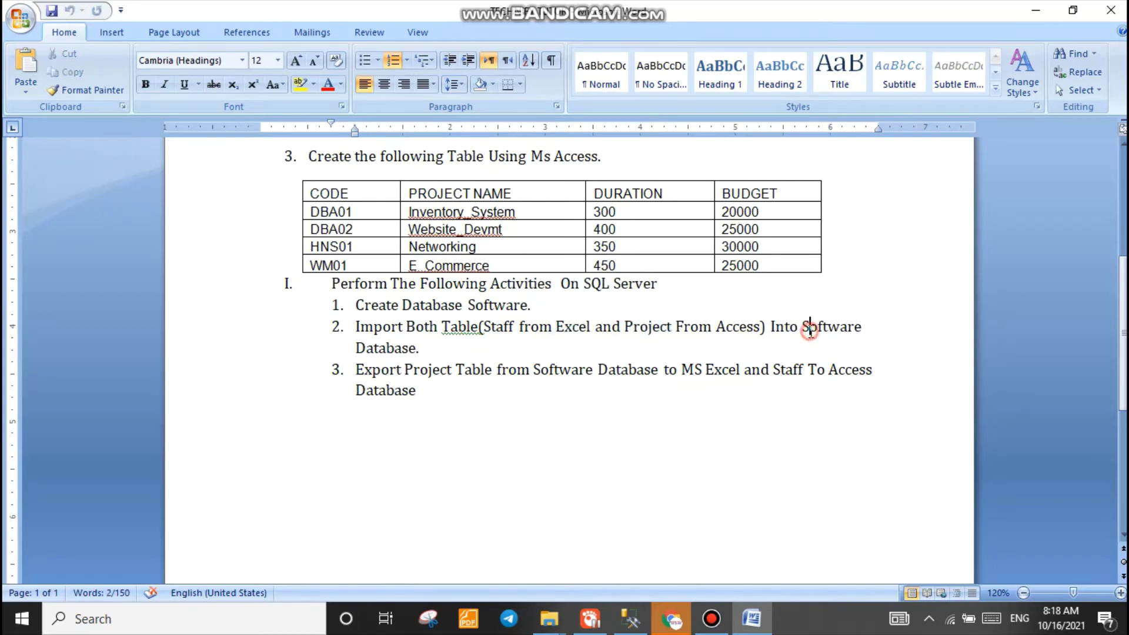
pyautogui.doubleClick(810, 327)
pyautogui.click(494, 353)
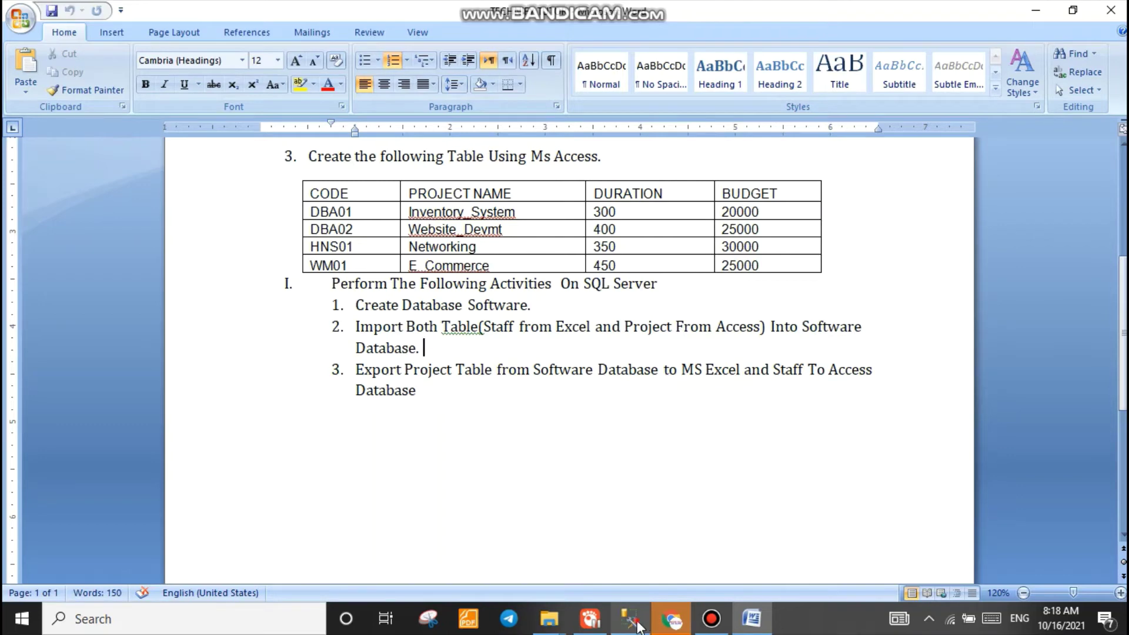
# Step: Switch to SQL Server Management Studio, start the Import Data wizard for the SOFTWARE database and continue past its welcome page
pyautogui.click(630, 619)
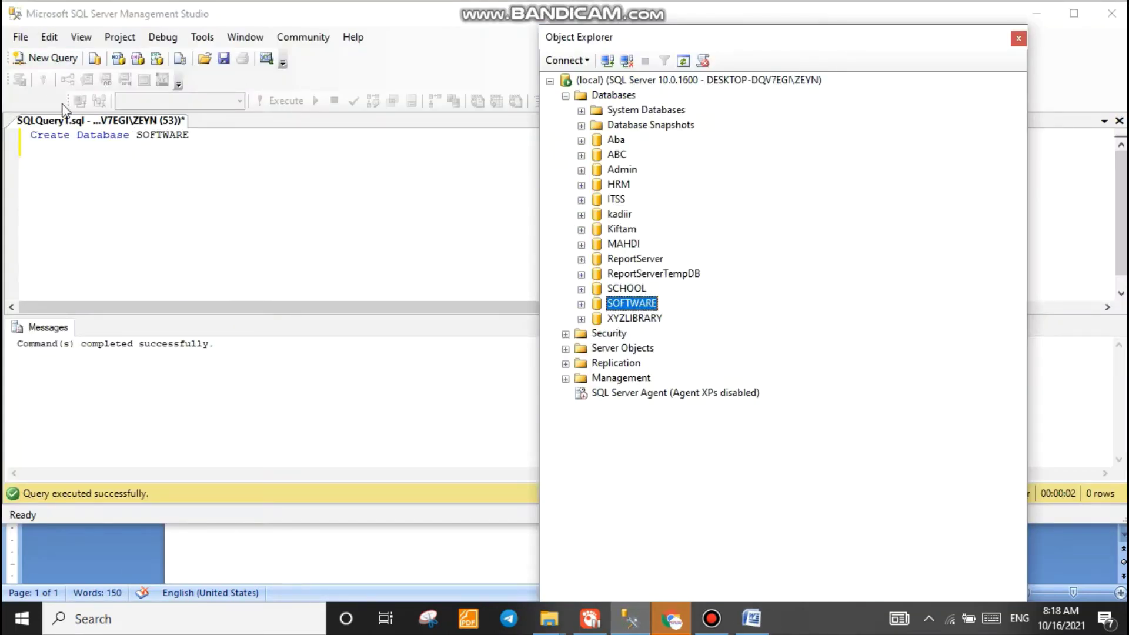
pyautogui.rightClick(640, 303)
pyautogui.moveTo(695, 372)
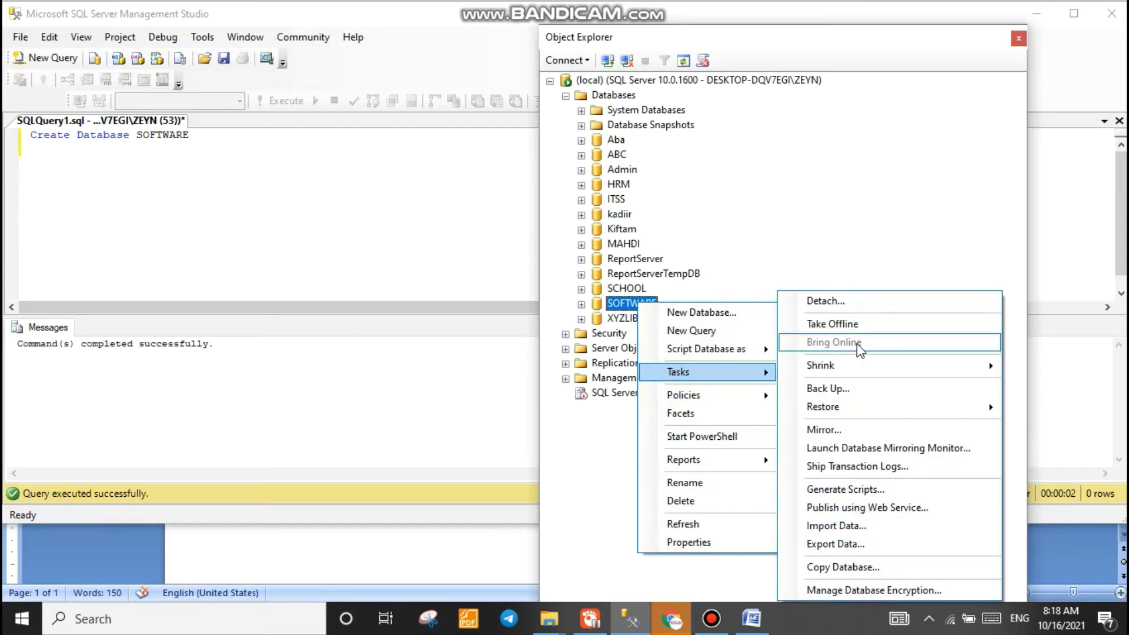
pyautogui.click(834, 529)
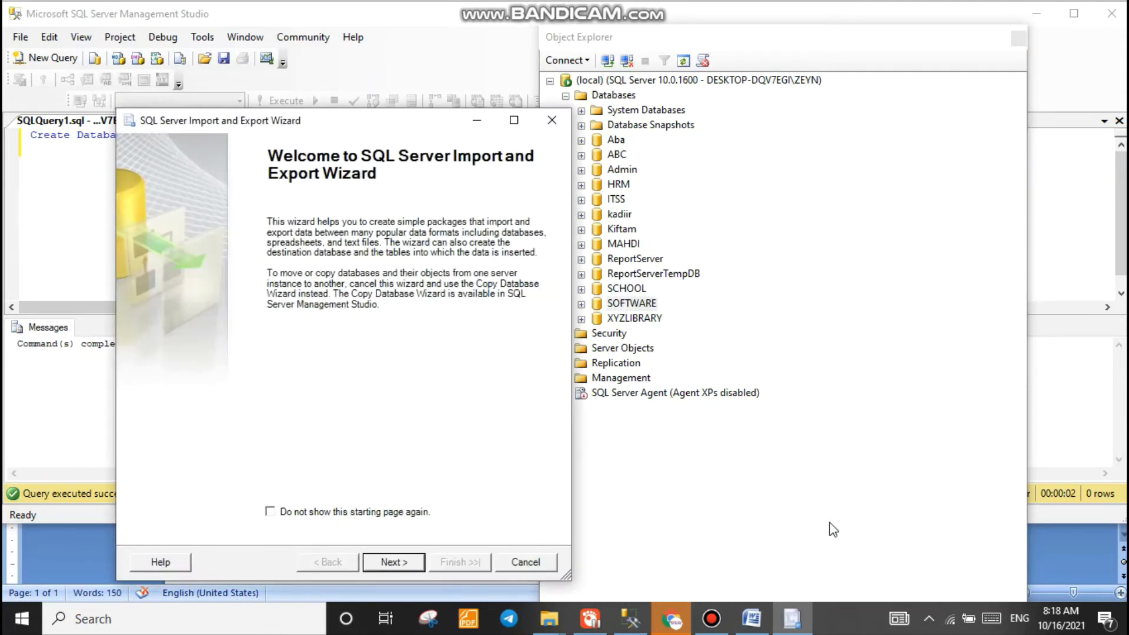
pyautogui.moveTo(333, 120); pyautogui.dragTo(335, 51)
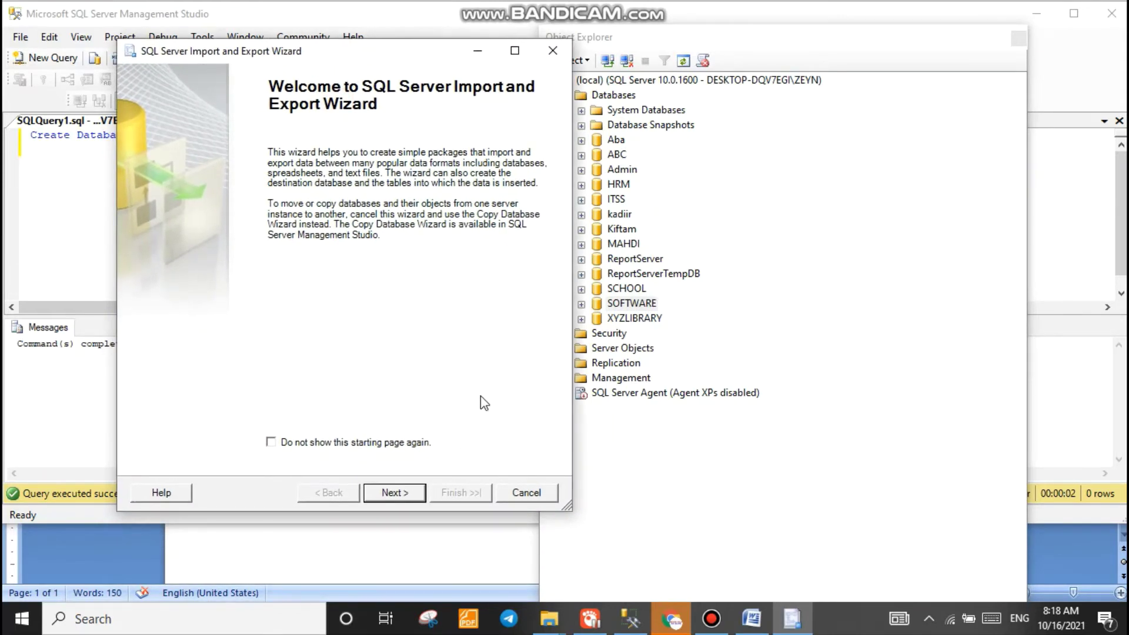
pyautogui.click(392, 493)
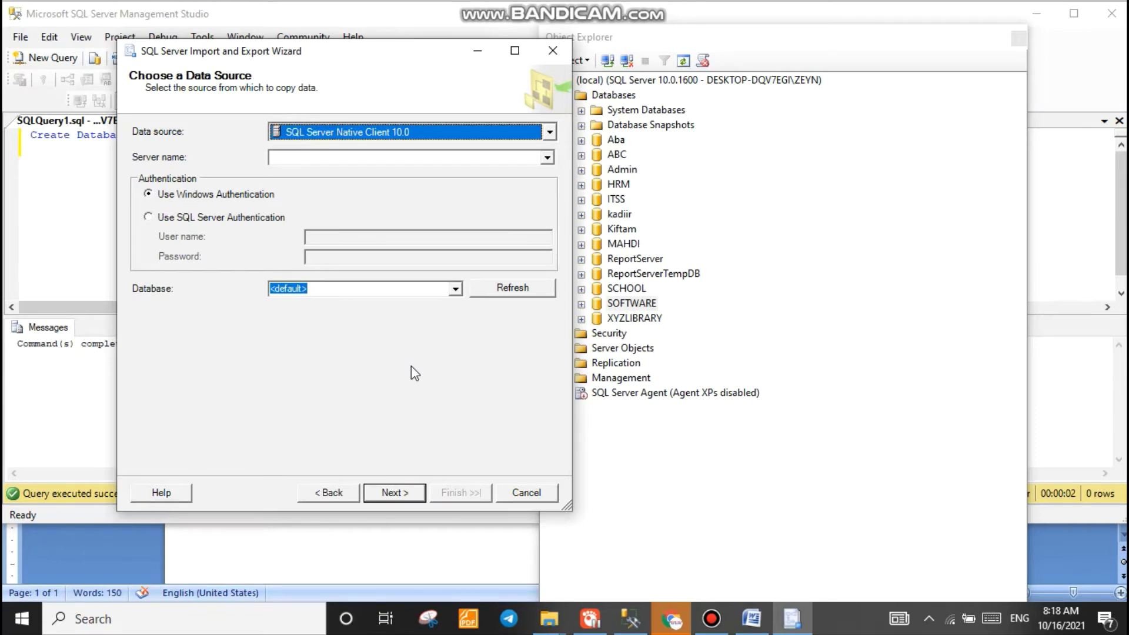
# Step: Set the import data source to Microsoft Excel with Staff.xlsx from the Desktop as the file and continue to the destination page
pyautogui.click(504, 133)
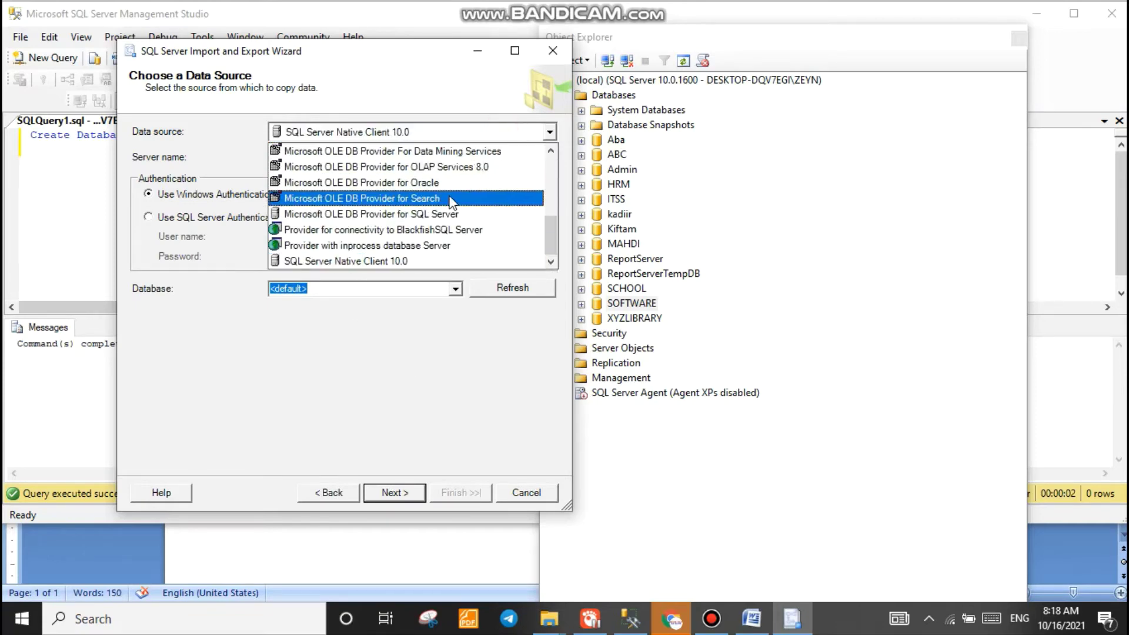
pyautogui.scroll(3, 449, 203)
pyautogui.click(361, 230)
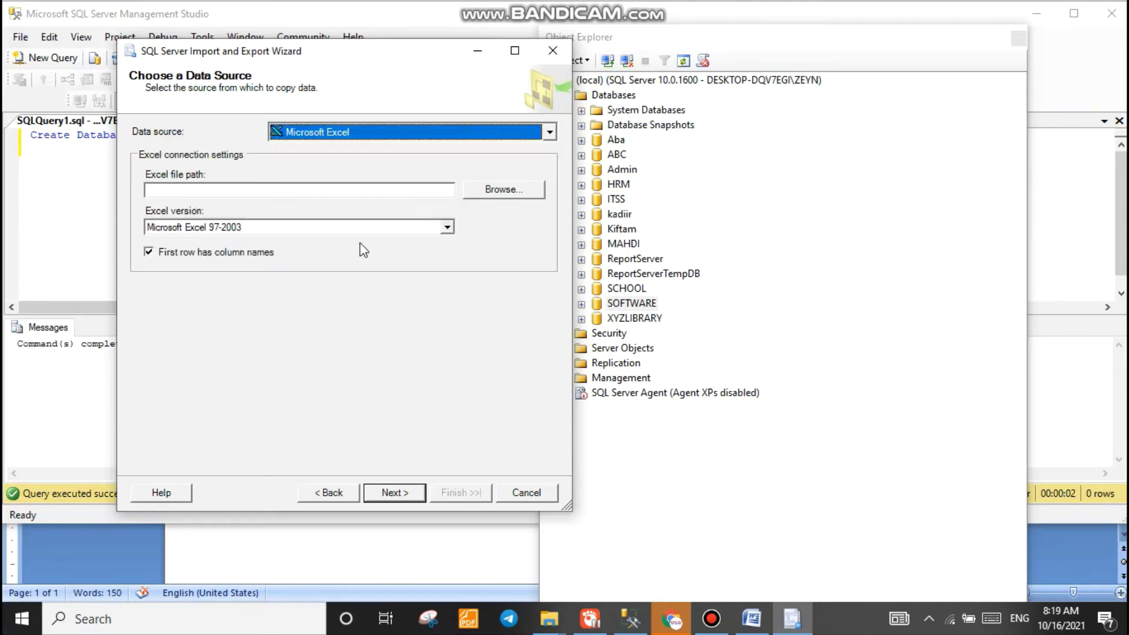
pyautogui.click(487, 194)
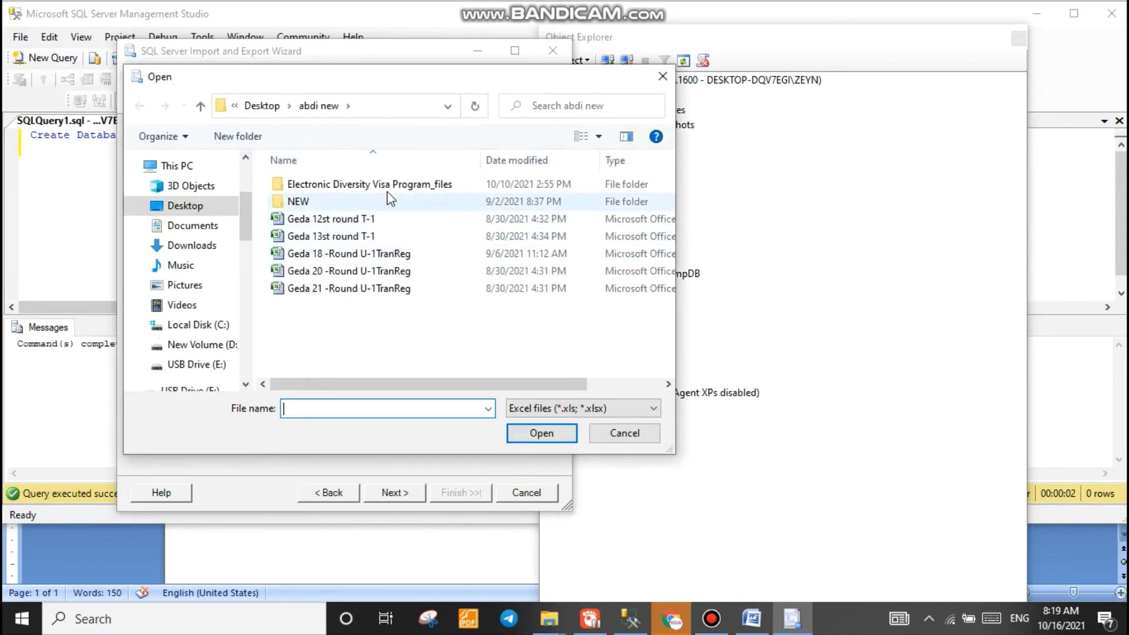
pyautogui.click(180, 207)
pyautogui.scroll(-1, 621, 302)
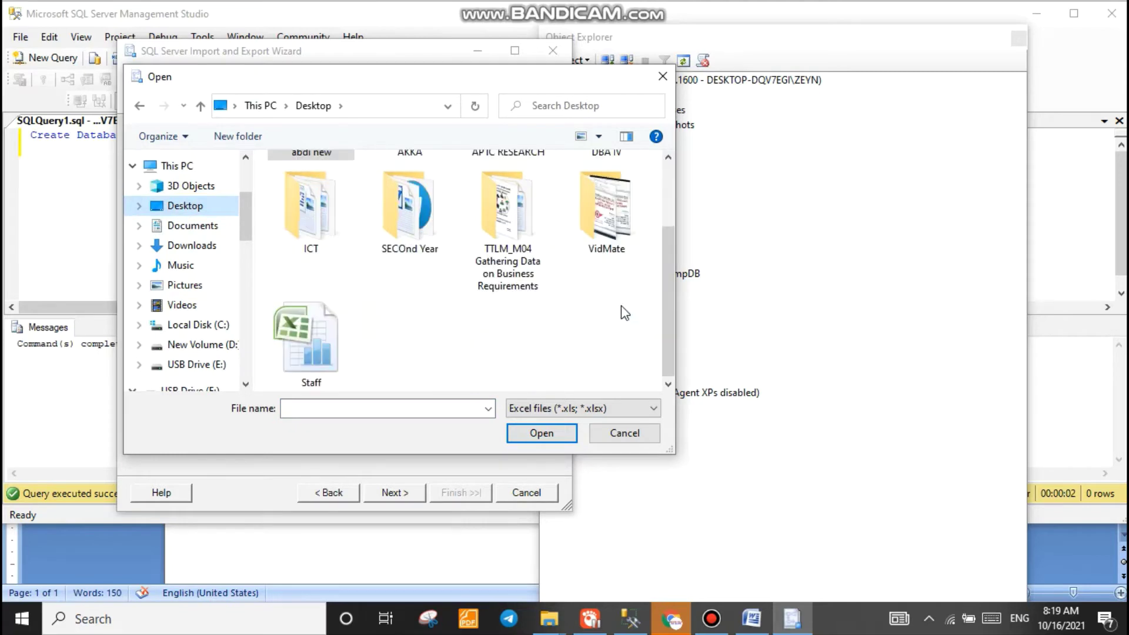
pyautogui.click(351, 337)
pyautogui.click(544, 433)
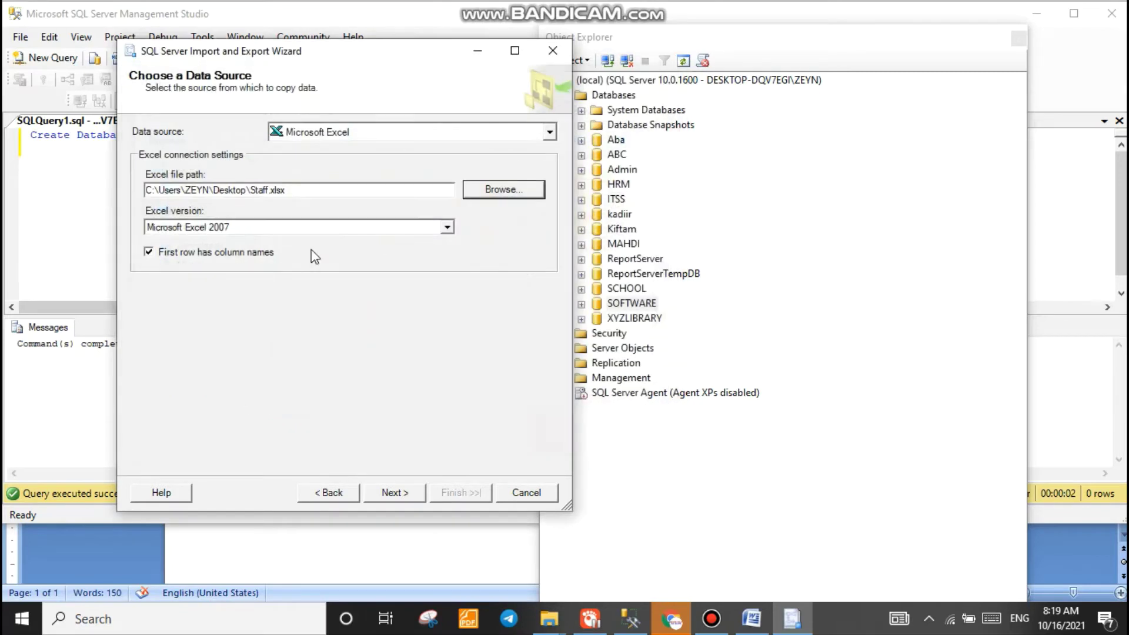
pyautogui.click(402, 492)
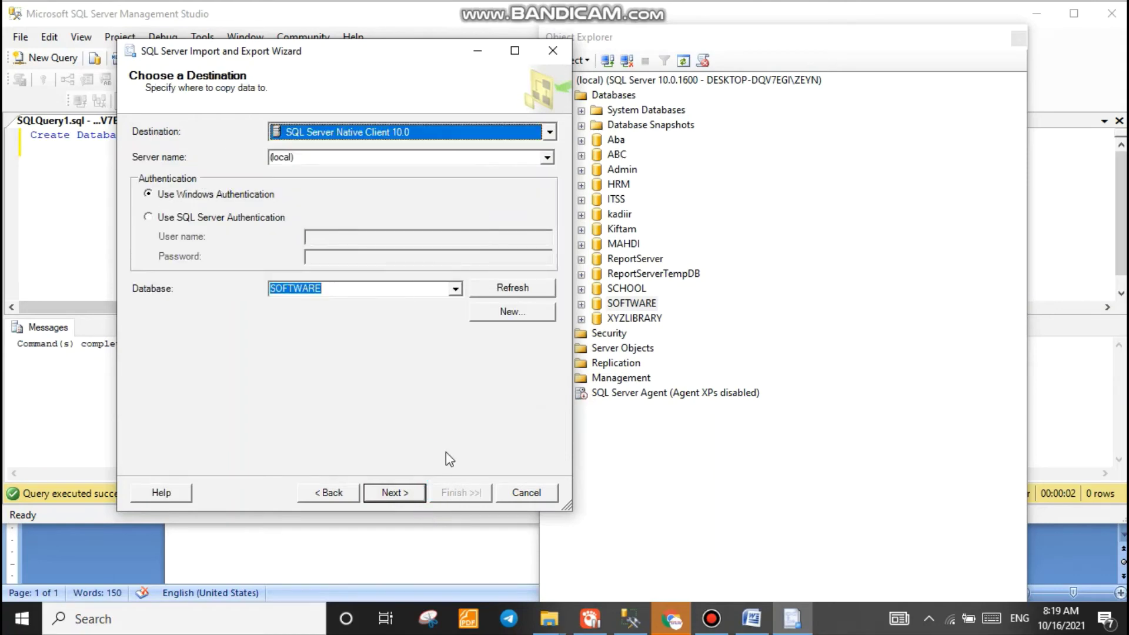
# Step: Accept SQL Server Native Client 10.0 and the SOFTWARE database as destination, copying data from one or more tables or views
pyautogui.click(520, 139)
pyautogui.click(385, 85)
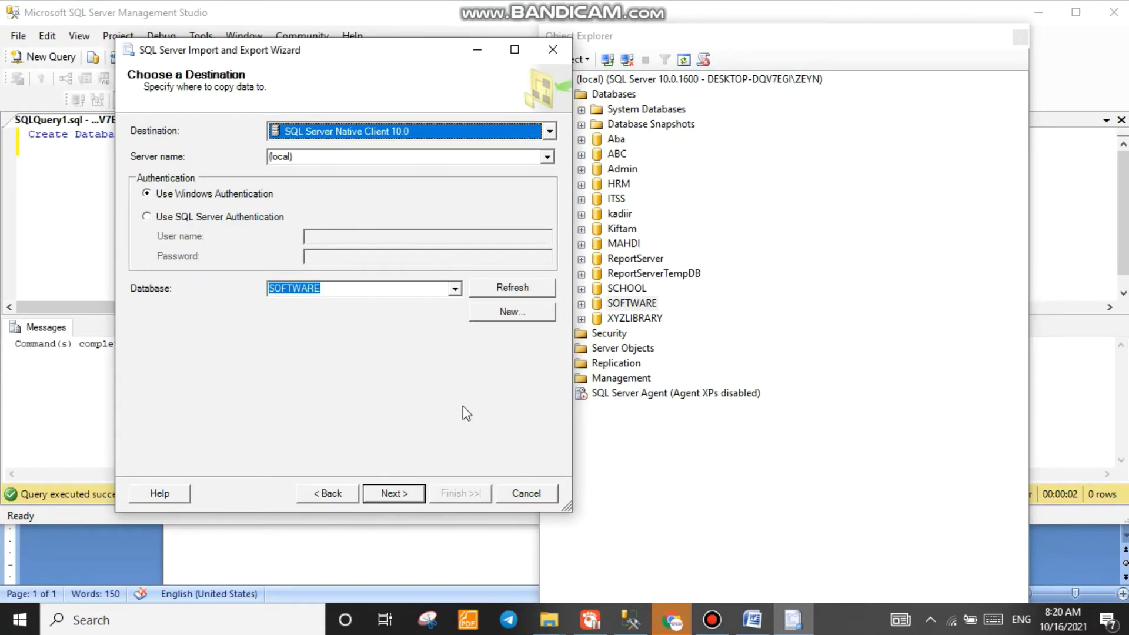
pyautogui.click(393, 494)
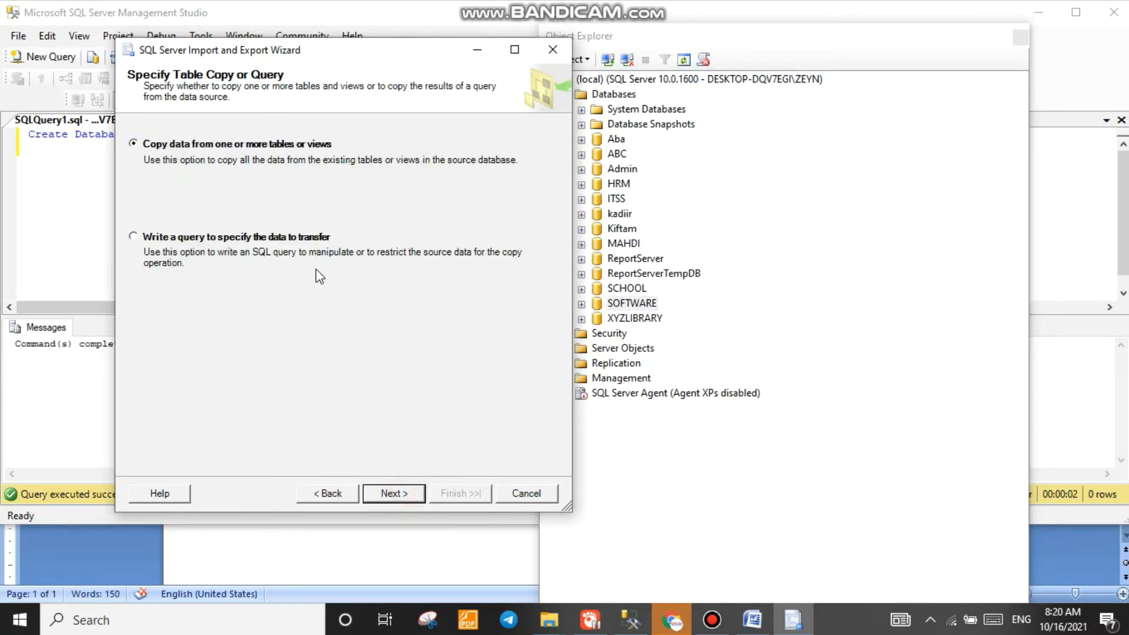
pyautogui.click(405, 493)
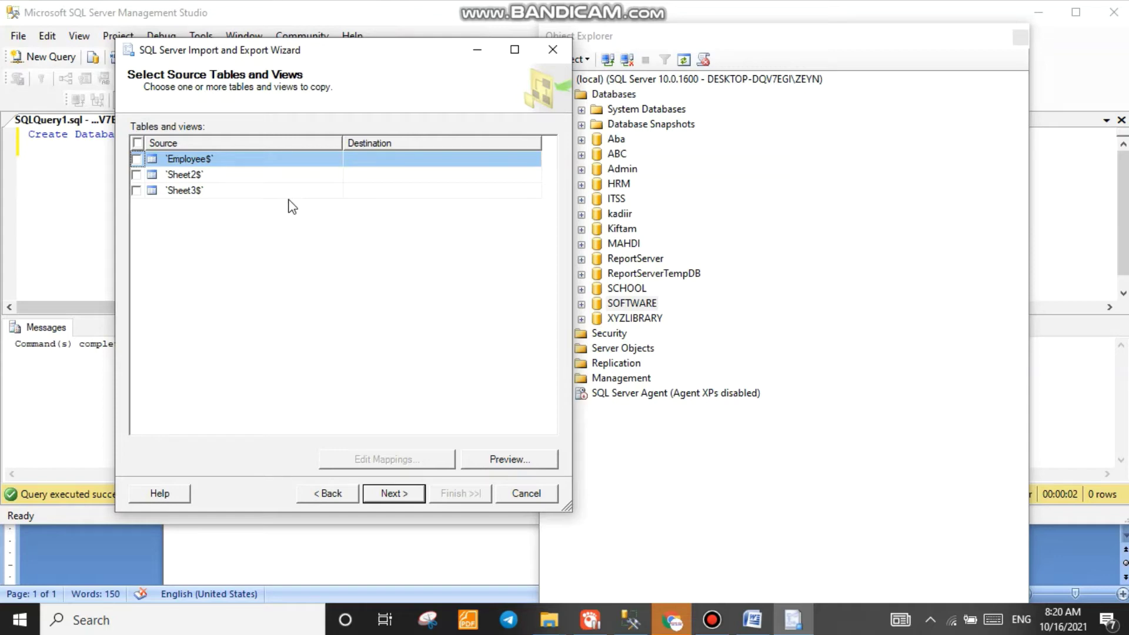
# Step: Choose the Employee$ sheet as the source table, run the import immediately and close the finished wizard
pyautogui.click(136, 159)
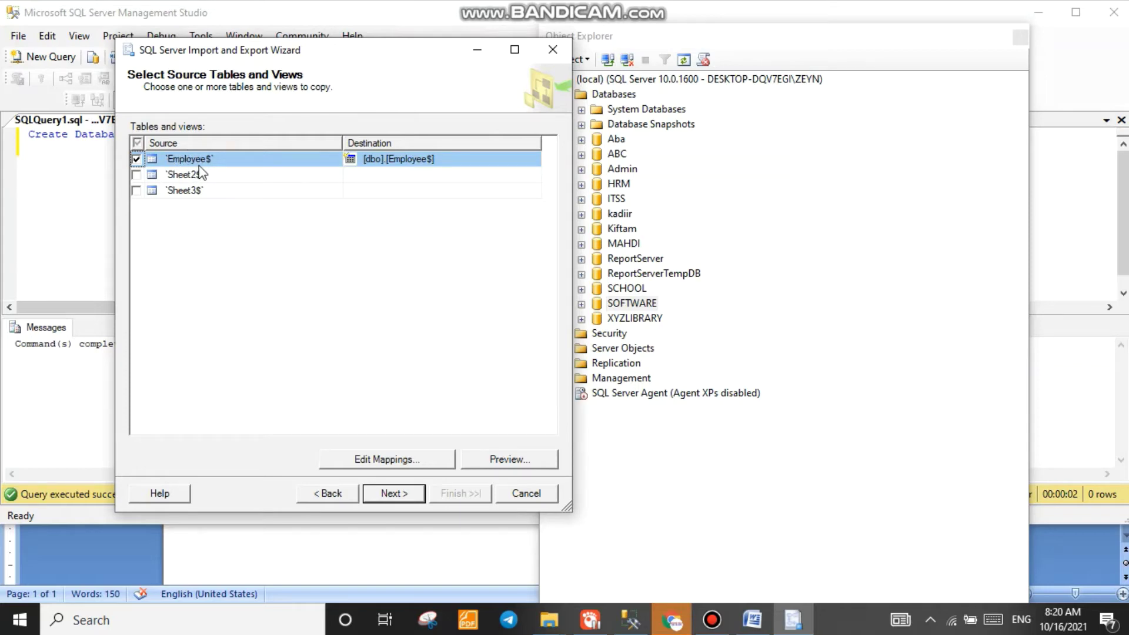
pyautogui.click(394, 494)
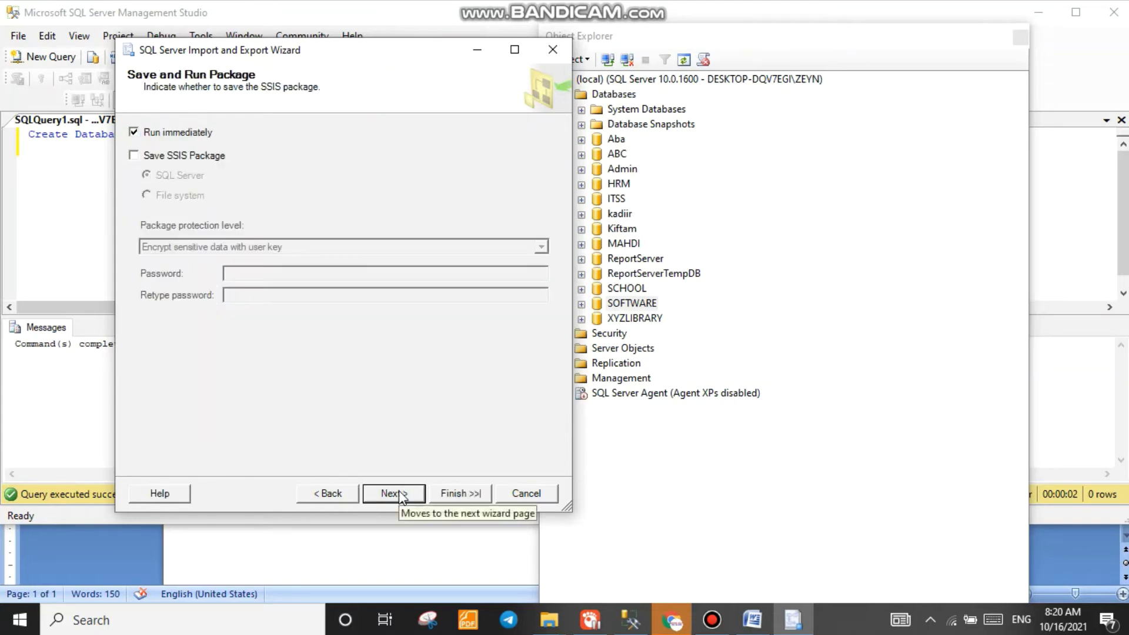
pyautogui.click(398, 499)
pyautogui.click(459, 496)
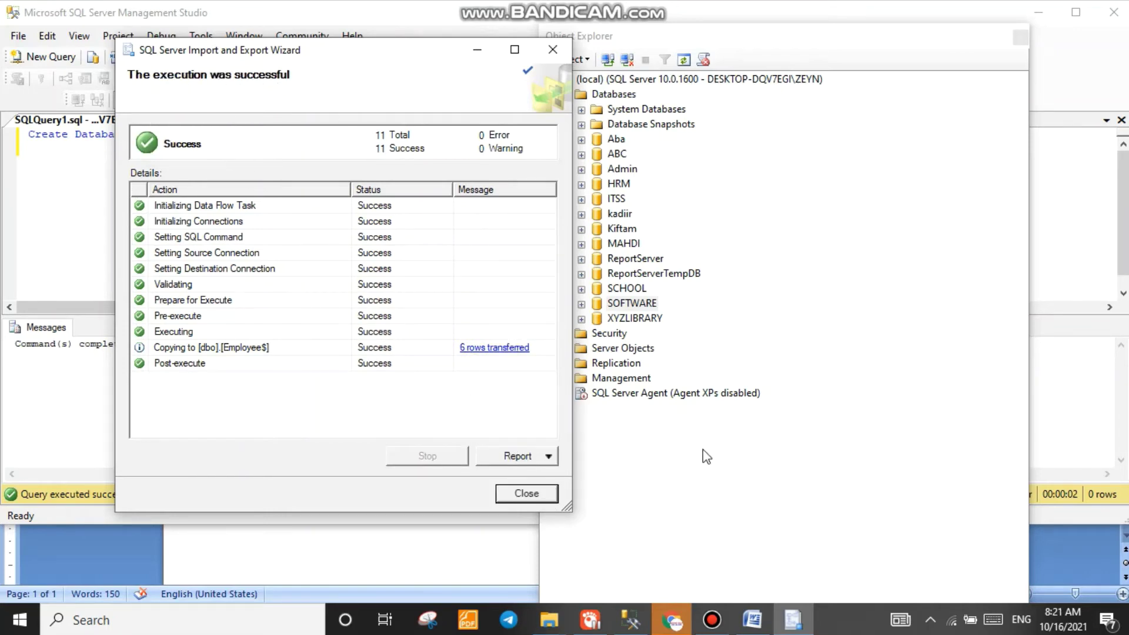
pyautogui.click(547, 489)
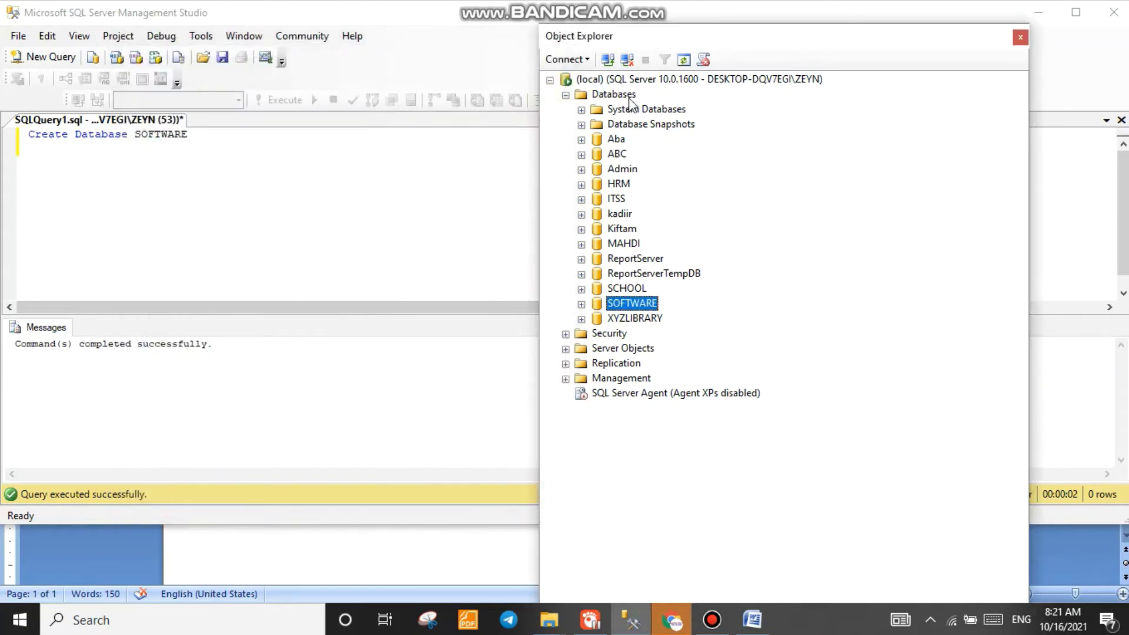
# Step: Refresh the Object Explorer and expand the SOFTWARE database down to its Tables folder
pyautogui.click(684, 60)
pyautogui.click(581, 304)
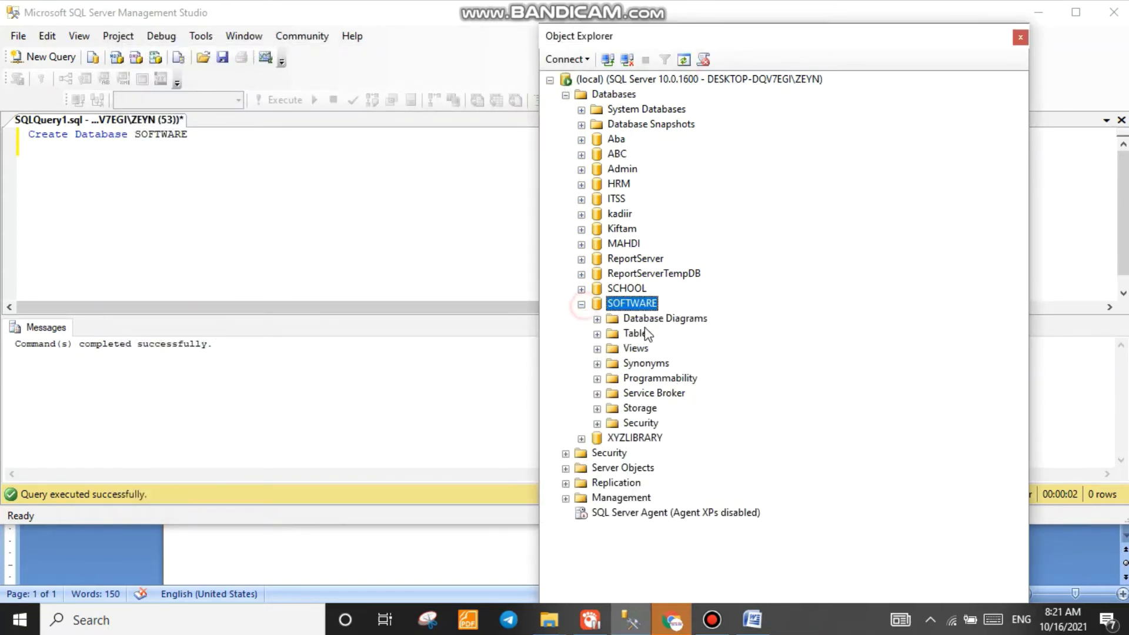
pyautogui.click(597, 333)
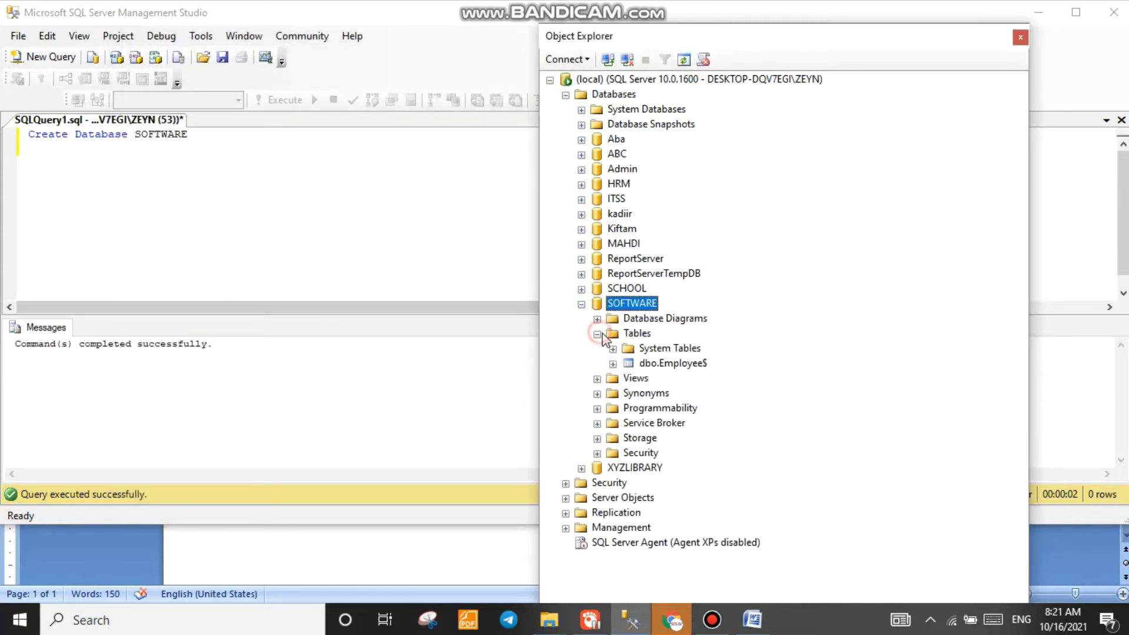
# Step: Rename the imported dbo.Employee$ table in the SOFTWARE database as Employee
pyautogui.click(668, 365)
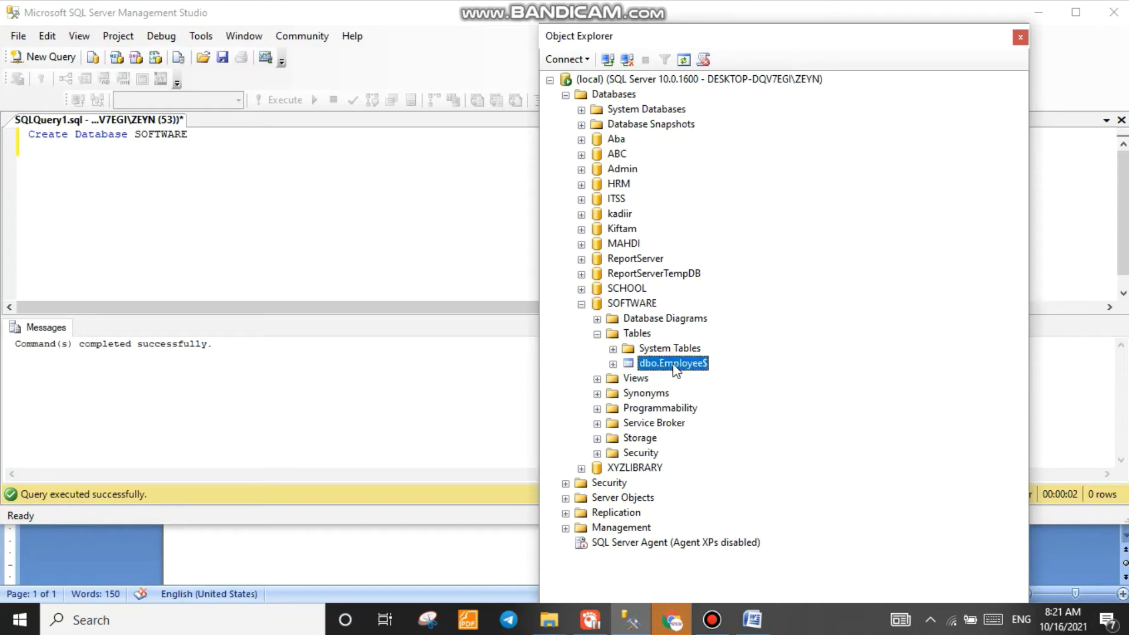
pyautogui.rightClick(675, 367)
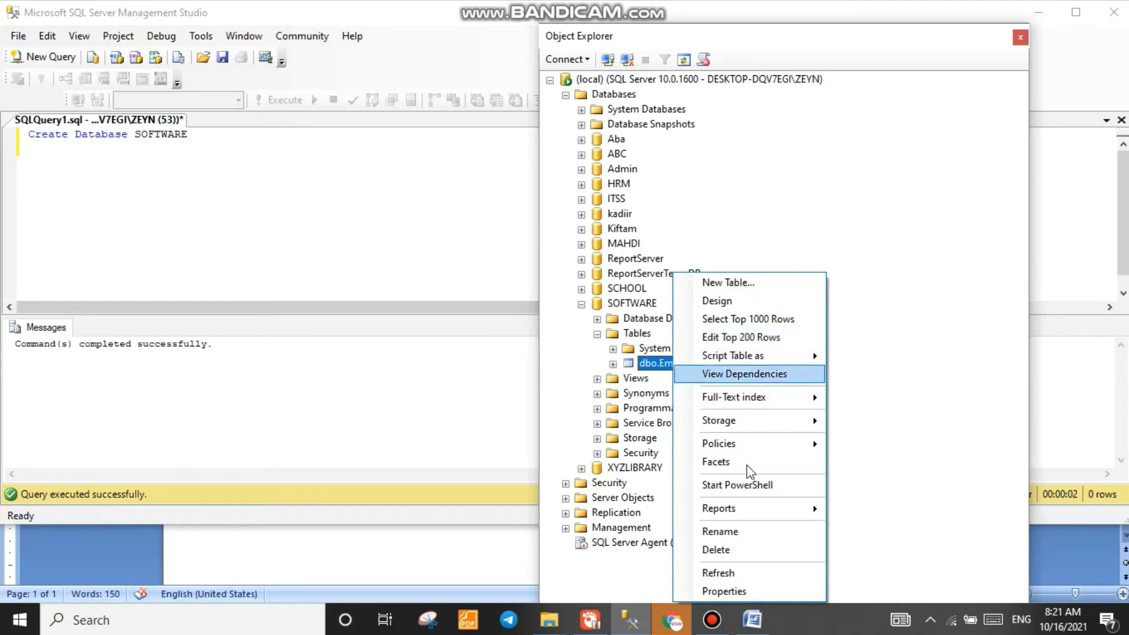
pyautogui.click(755, 534)
pyautogui.click(694, 363)
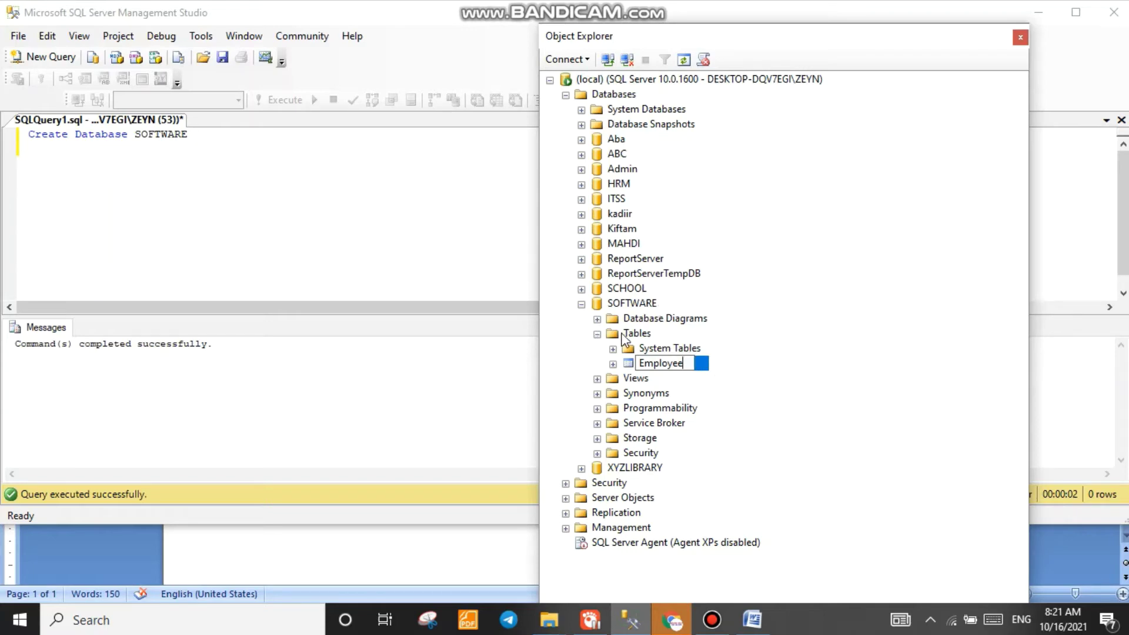
pyautogui.press('Return')
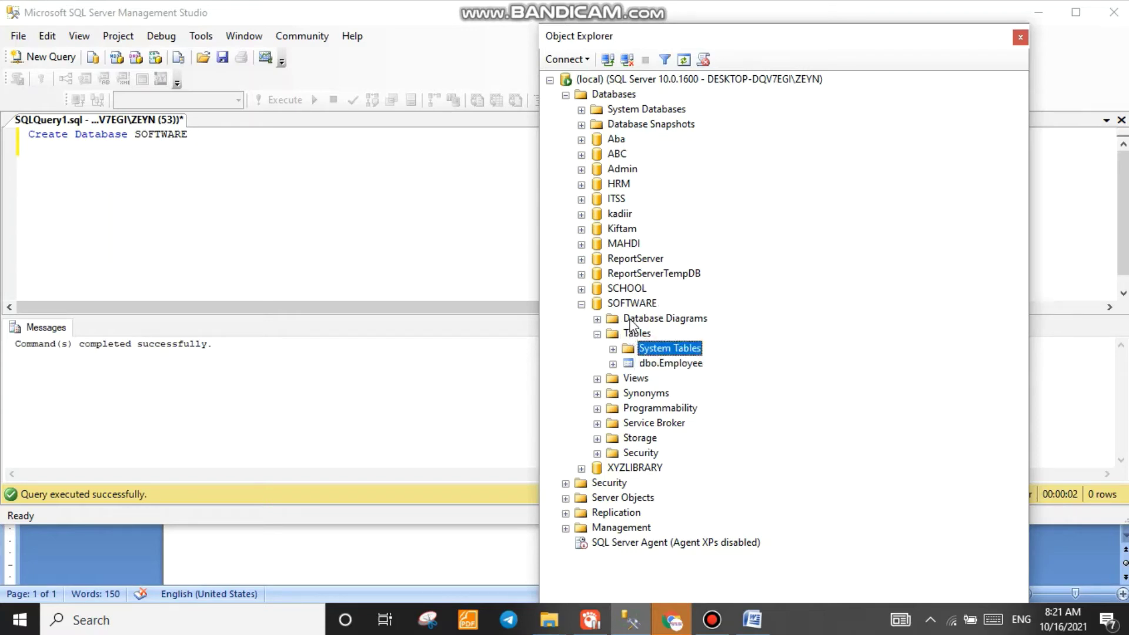
pyautogui.click(629, 320)
# Step: Add the statement Use SOFTWARE below the Create Database line and execute only that statement
pyautogui.click(307, 150)
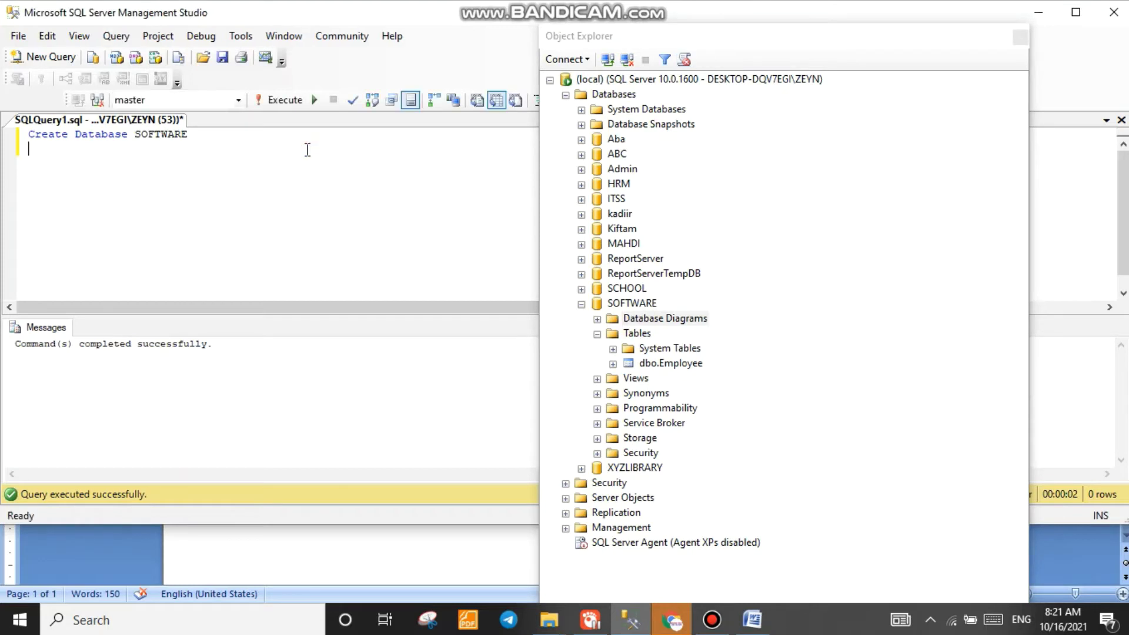
pyautogui.write('Use softwar')
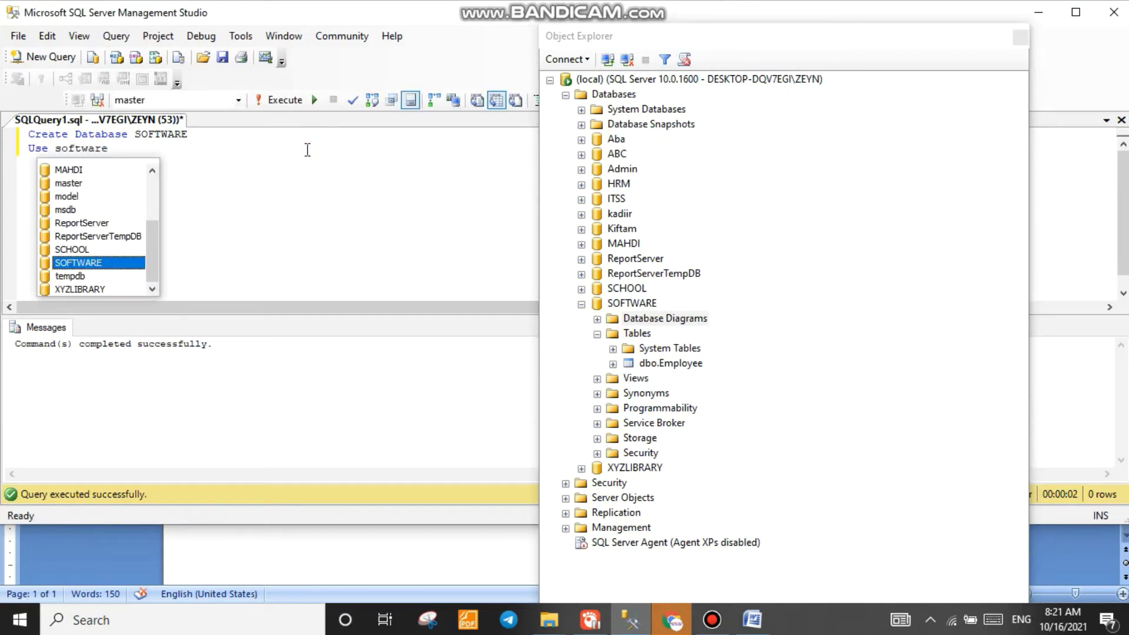
pyautogui.write('e')
pyautogui.press('Tab')
pyautogui.hotkey('shift', 'Home')
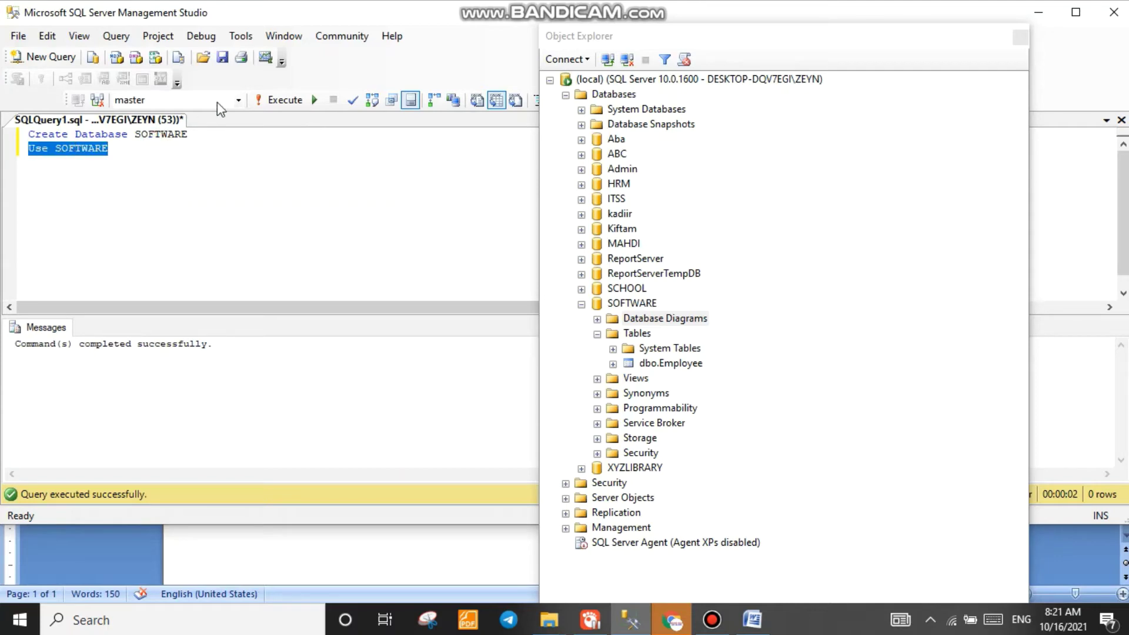
pyautogui.click(277, 100)
# Step: Add the query Select * from Employee on a new line and execute only that query
pyautogui.click(145, 149)
pyautogui.press('Return')
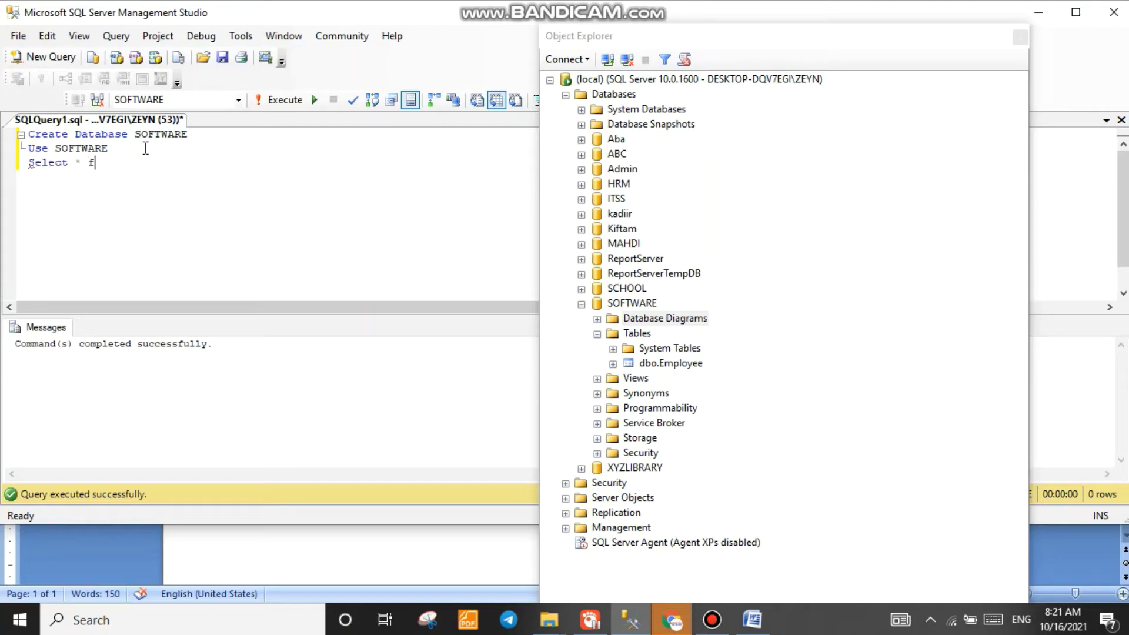
pyautogui.write('Select * from Employee')
pyautogui.moveTo(215, 164); pyautogui.dragTo(28, 163)
pyautogui.click(276, 99)
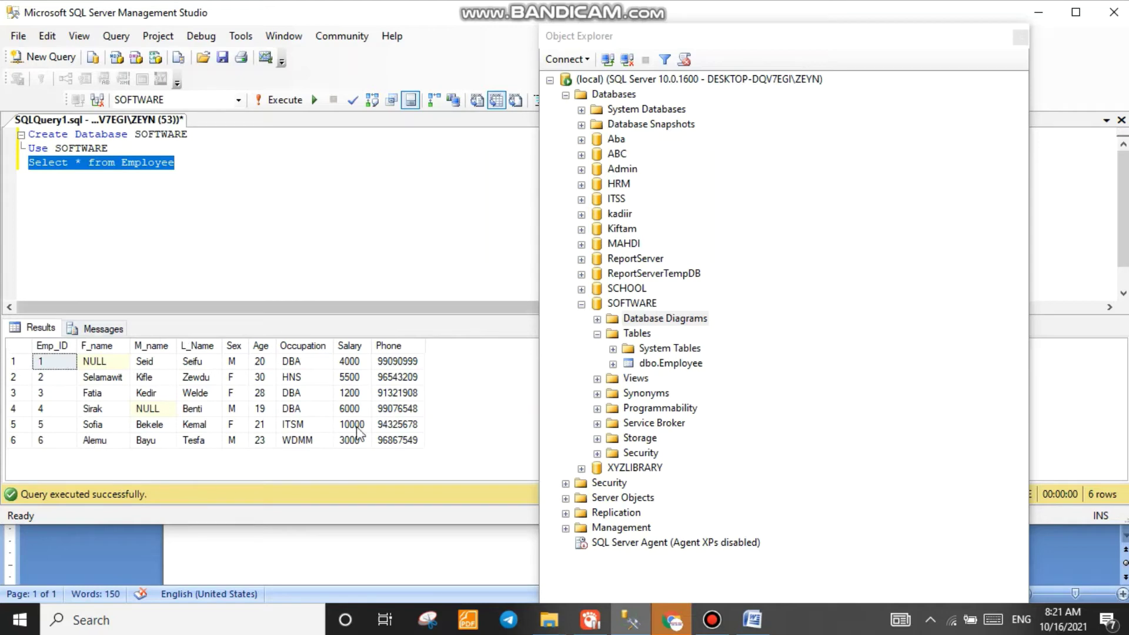
# Step: Start the data import wizard for the SOFTWARE database and continue to the choice of data source
pyautogui.click(228, 185)
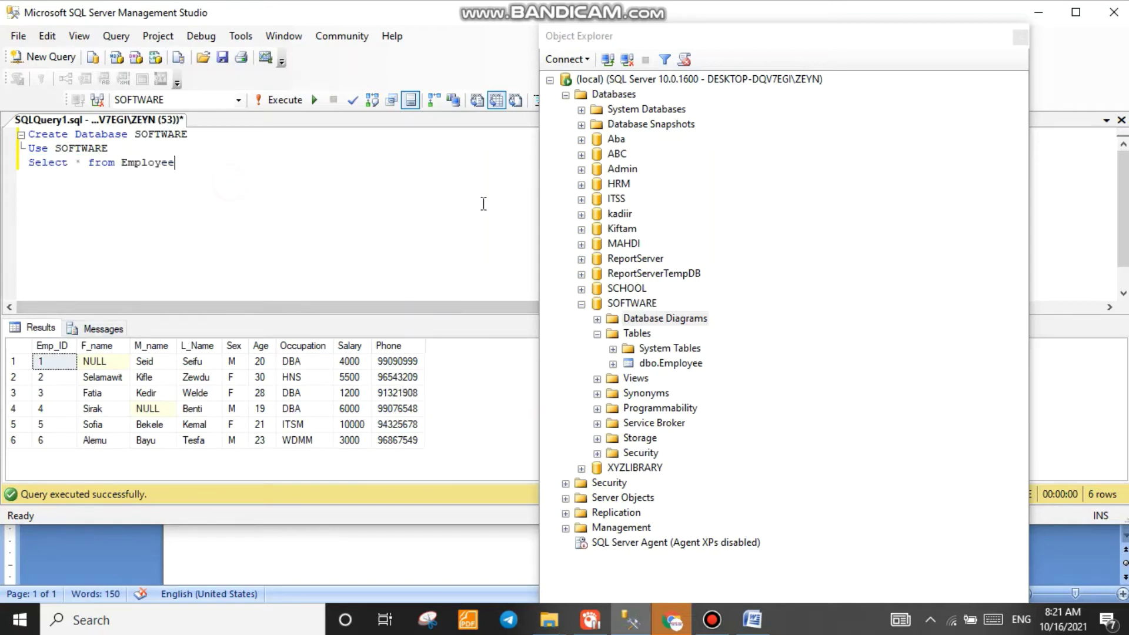
pyautogui.click(596, 333)
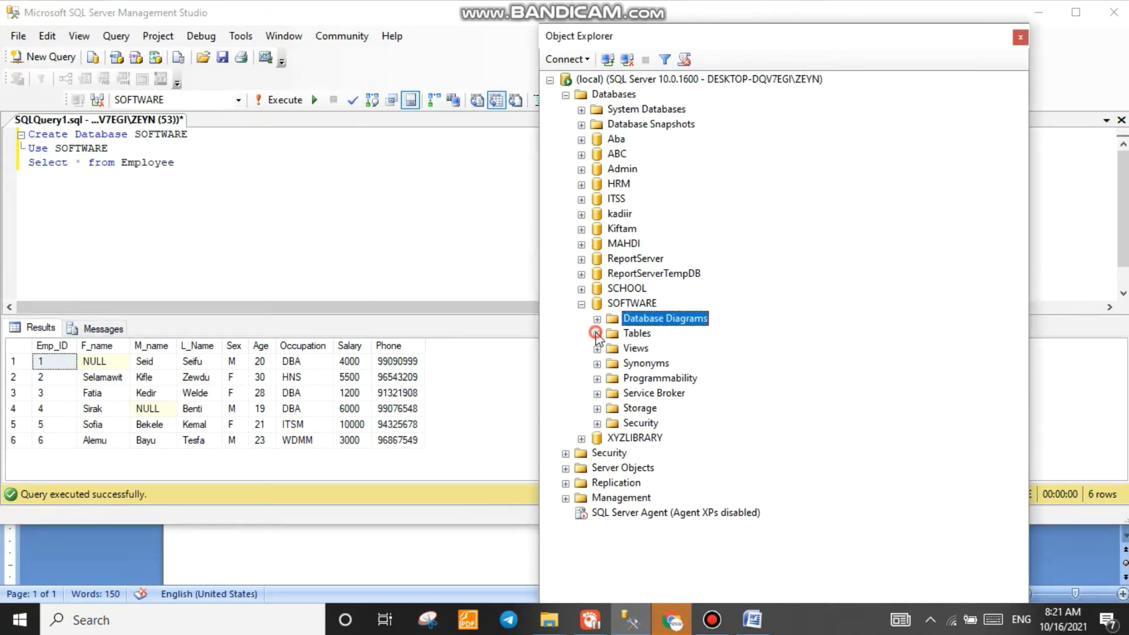
pyautogui.rightClick(617, 306)
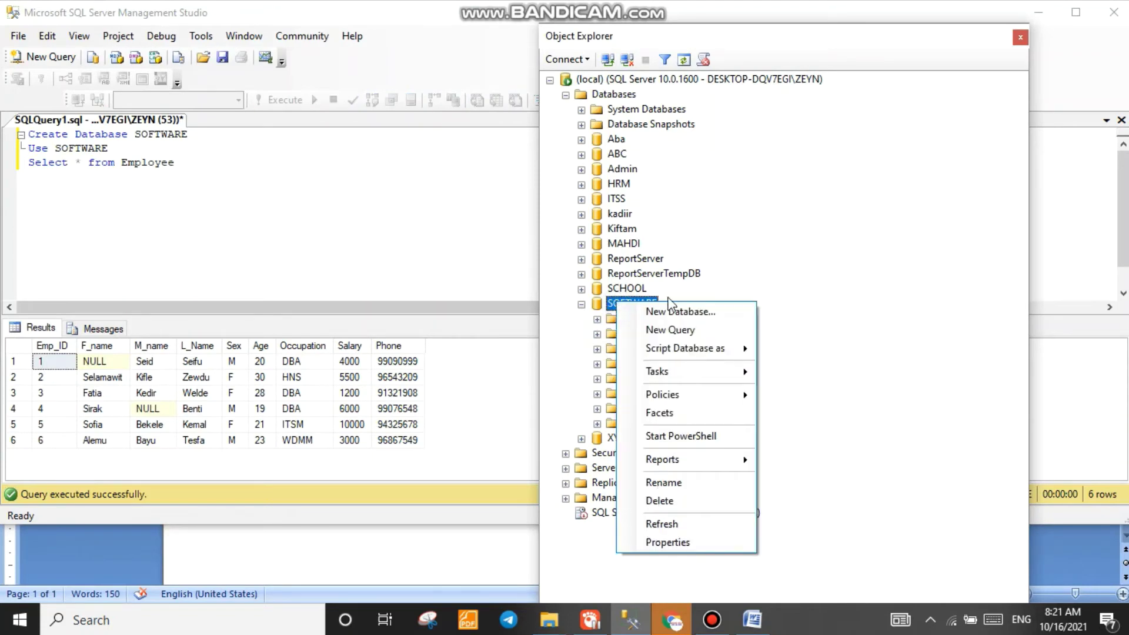
pyautogui.moveTo(705, 371)
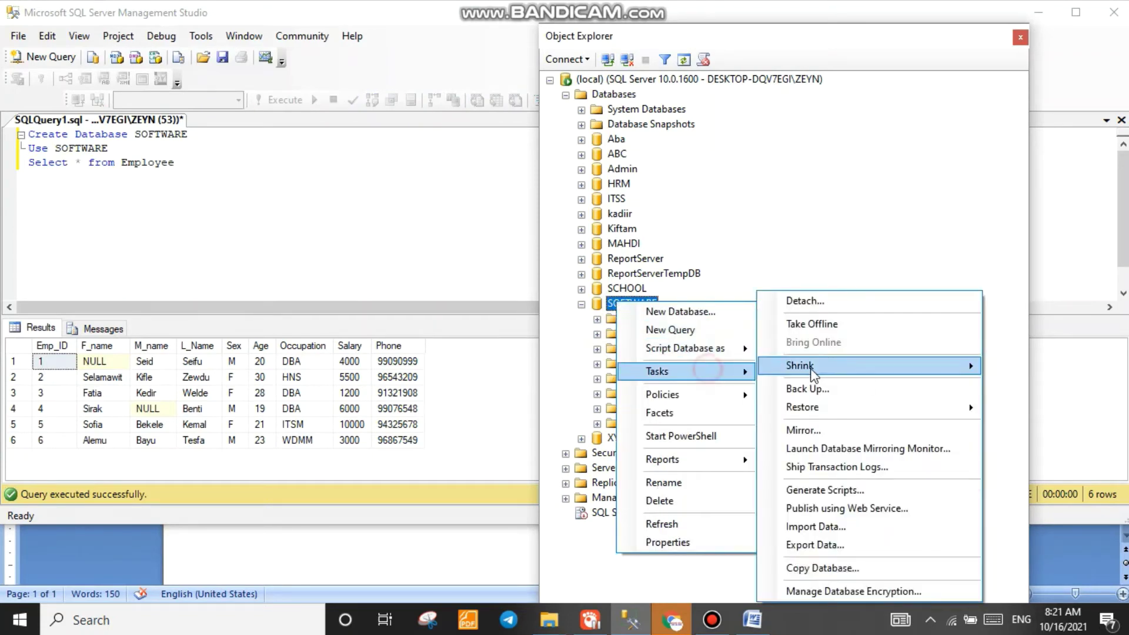
pyautogui.click(822, 526)
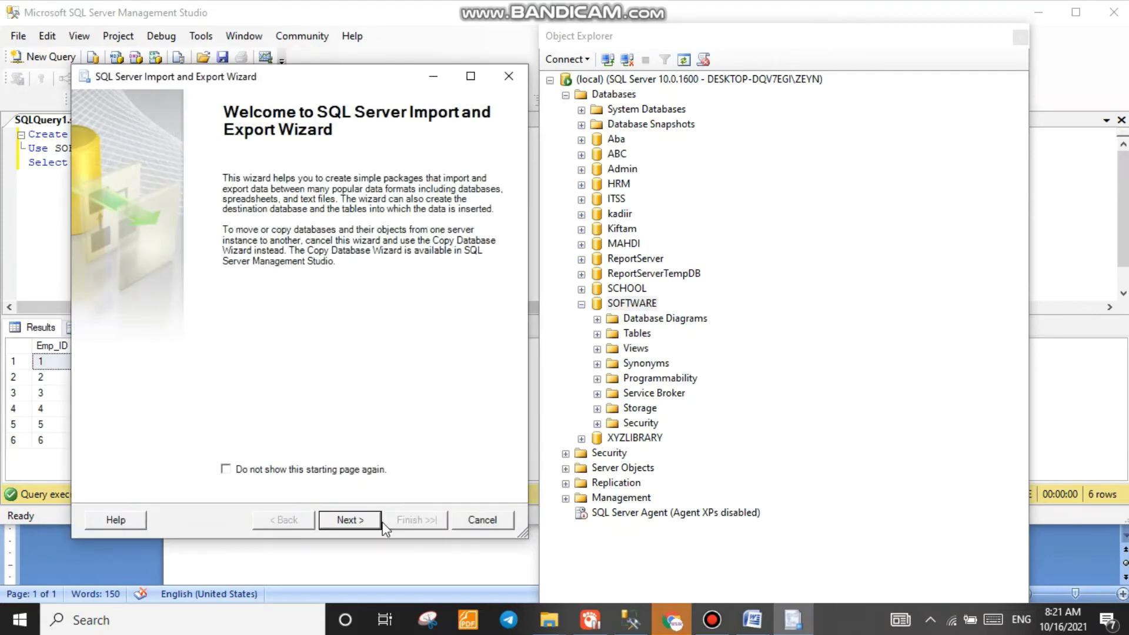
pyautogui.click(348, 522)
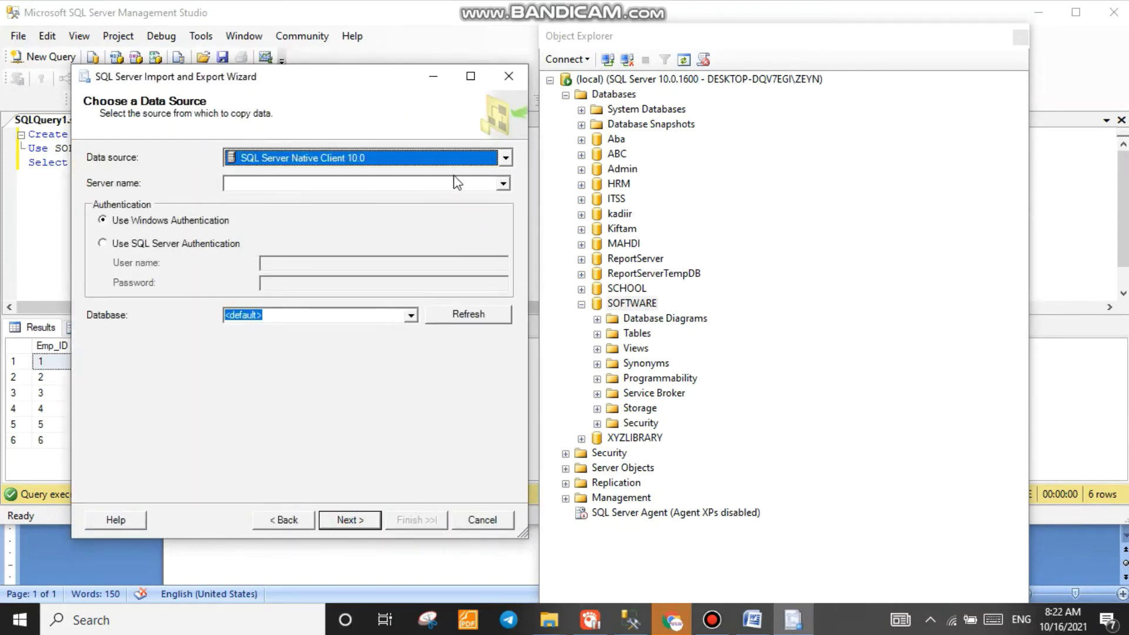
# Step: Set the import source to Microsoft Access with the PROJECT.mdb file from the Desktop, leaving the user name and password empty
pyautogui.click(456, 157)
pyautogui.scroll(4, 378, 264)
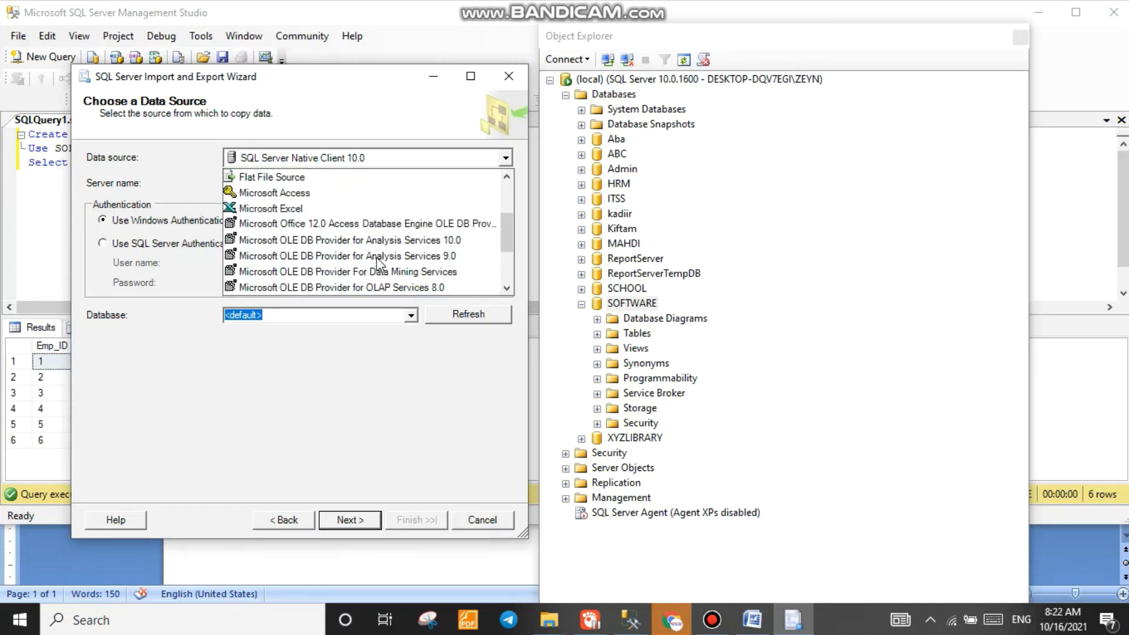
pyautogui.click(353, 192)
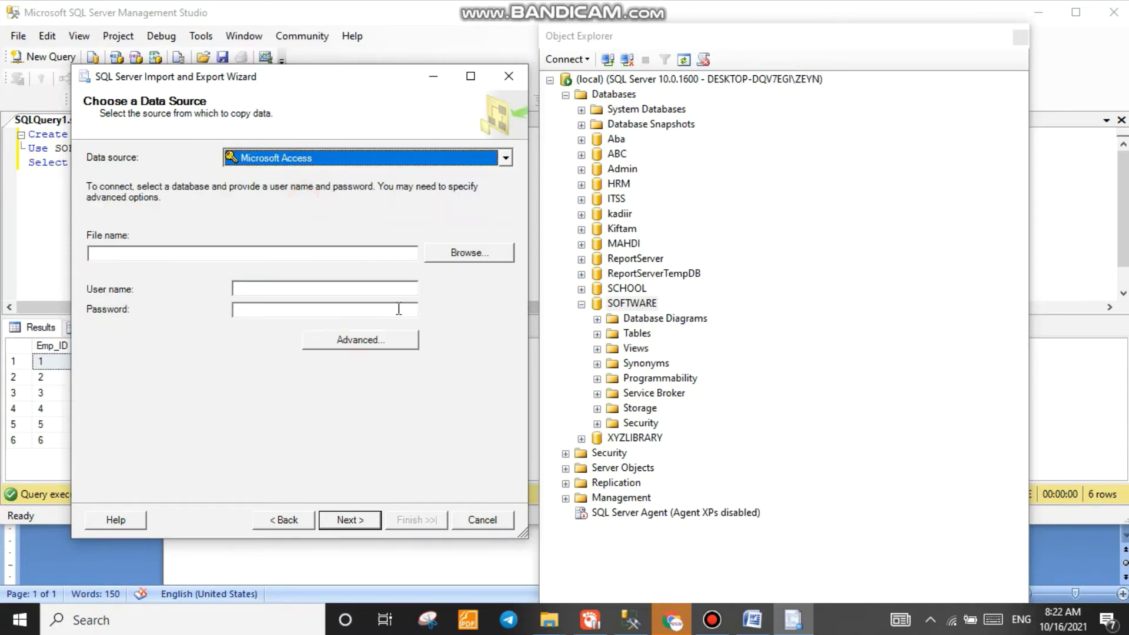
pyautogui.click(459, 254)
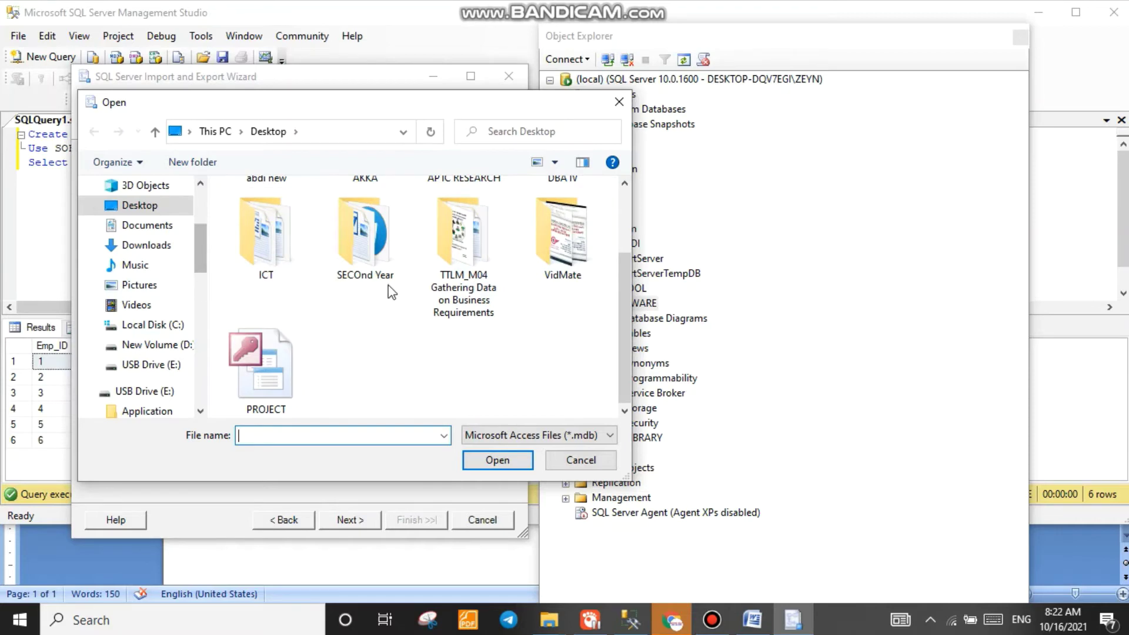
pyautogui.scroll(2, 382, 284)
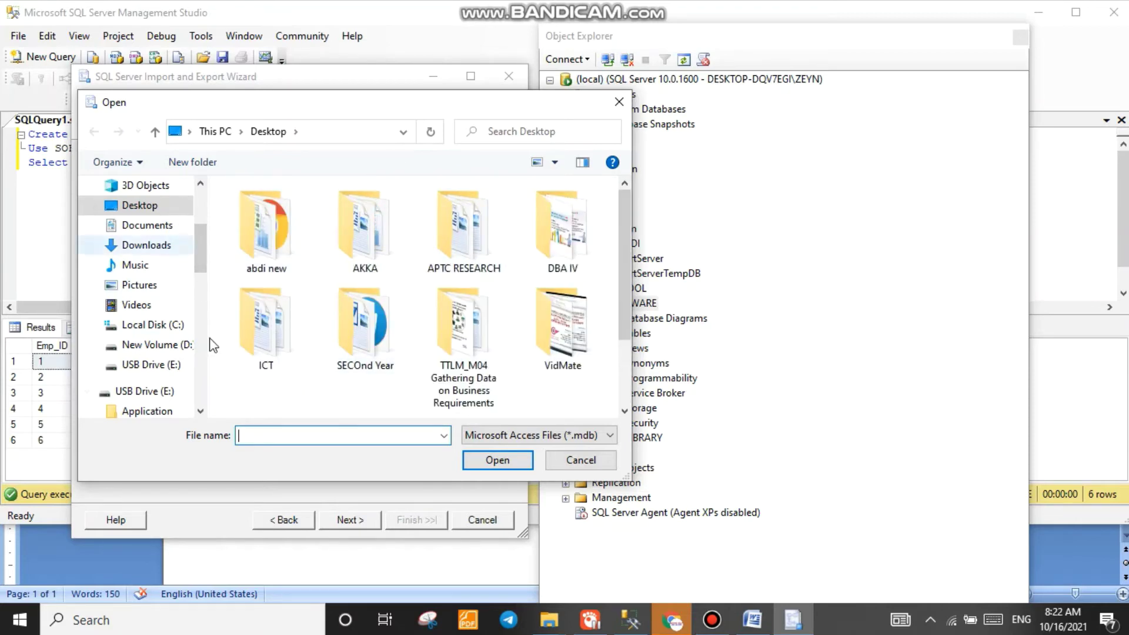
pyautogui.scroll(-2, 347, 260)
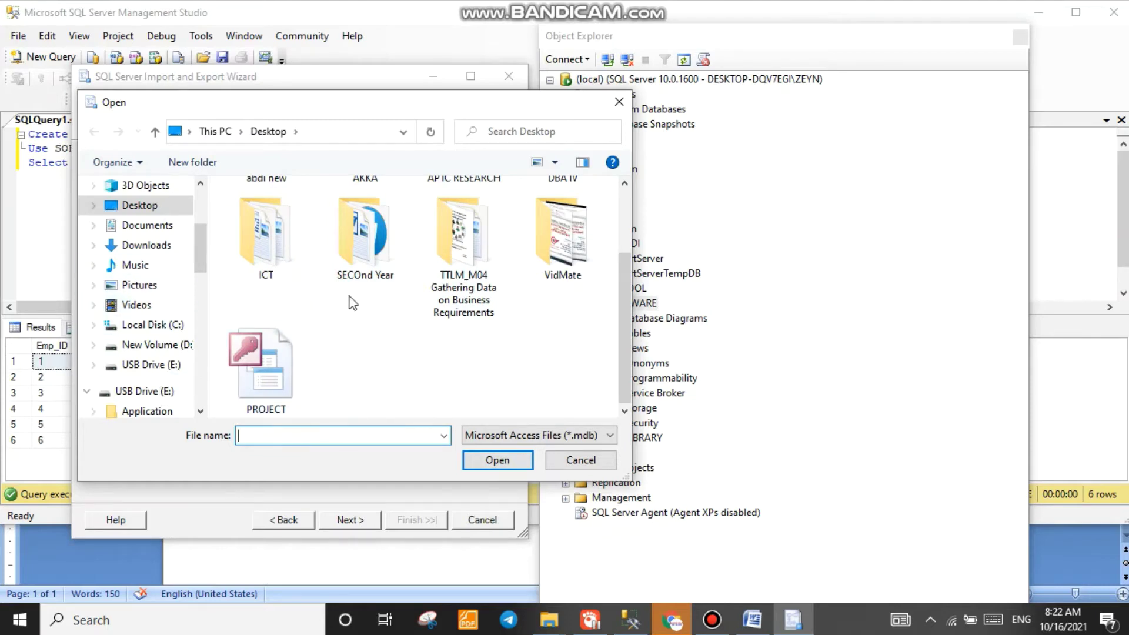
pyautogui.click(265, 363)
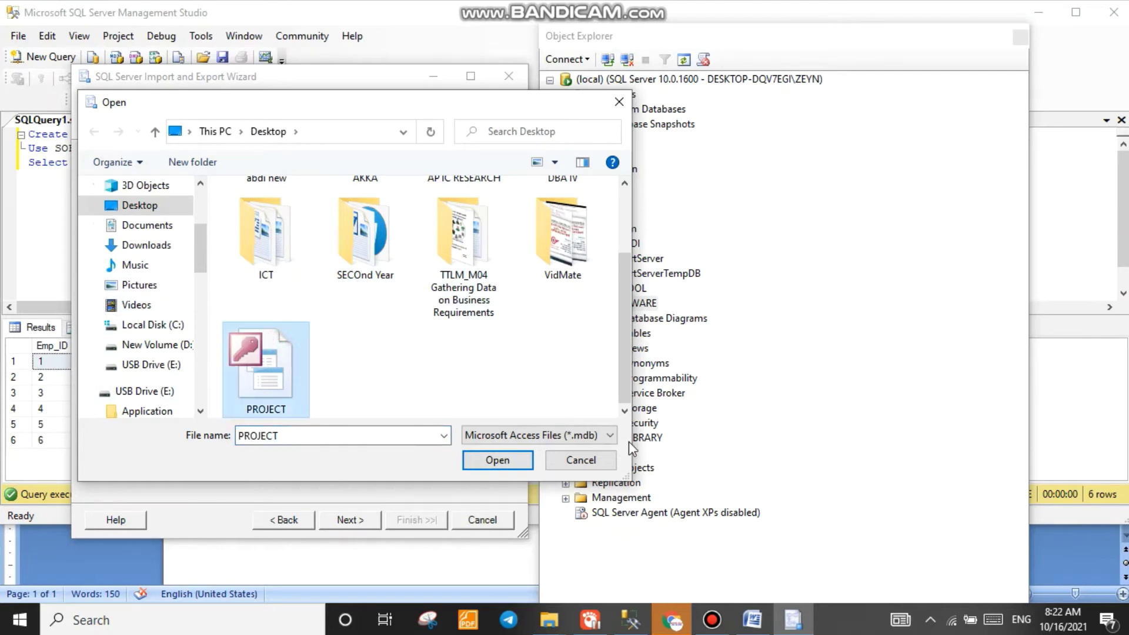
pyautogui.click(499, 460)
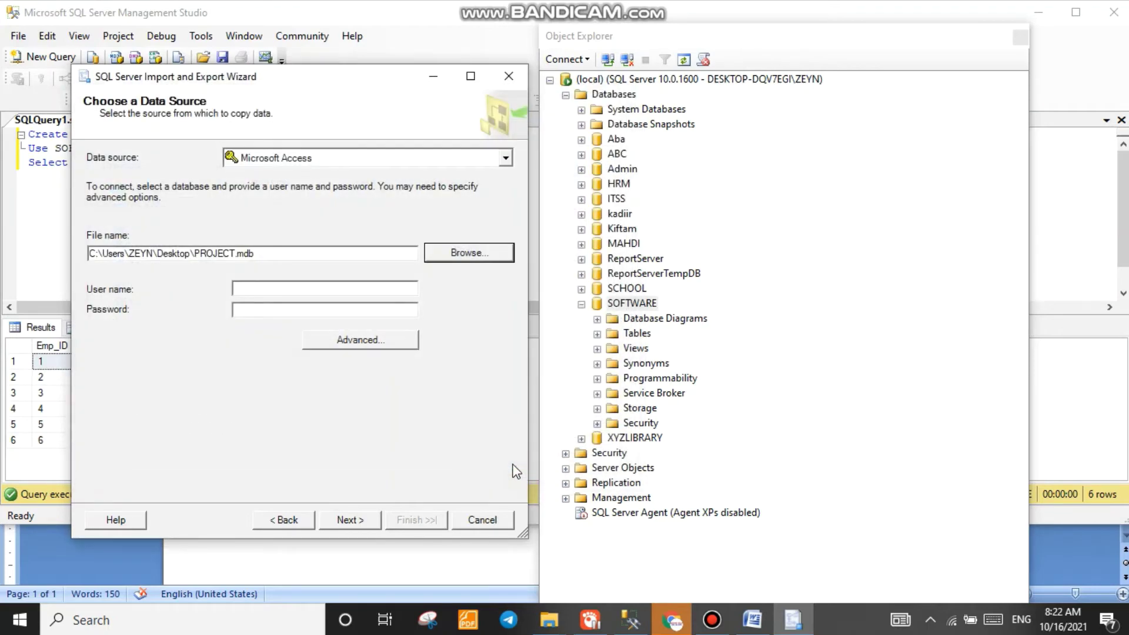
pyautogui.click(354, 520)
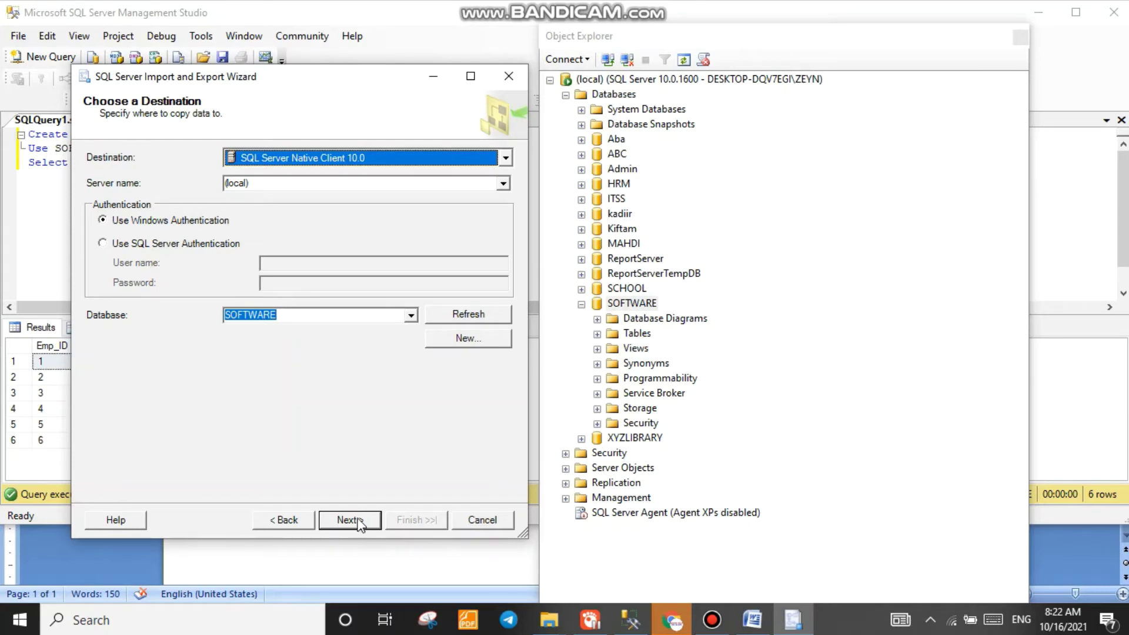
# Step: Import the whole PROJECT table into the local SOFTWARE database, running immediately, and refresh the database's Tables folder to list it
pyautogui.click(359, 520)
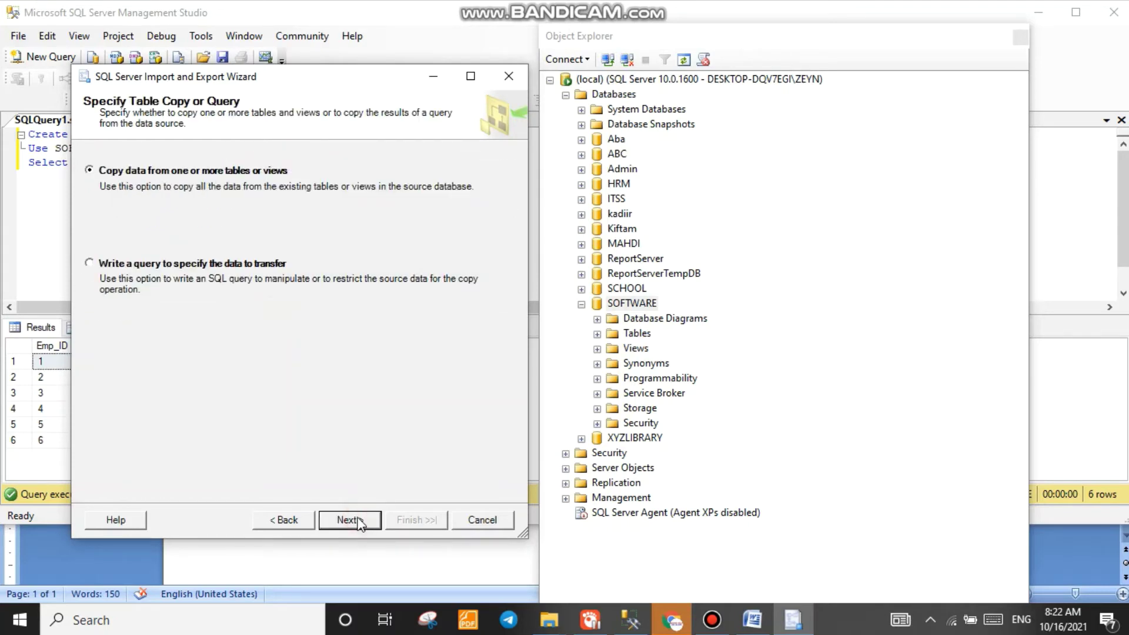
pyautogui.click(358, 520)
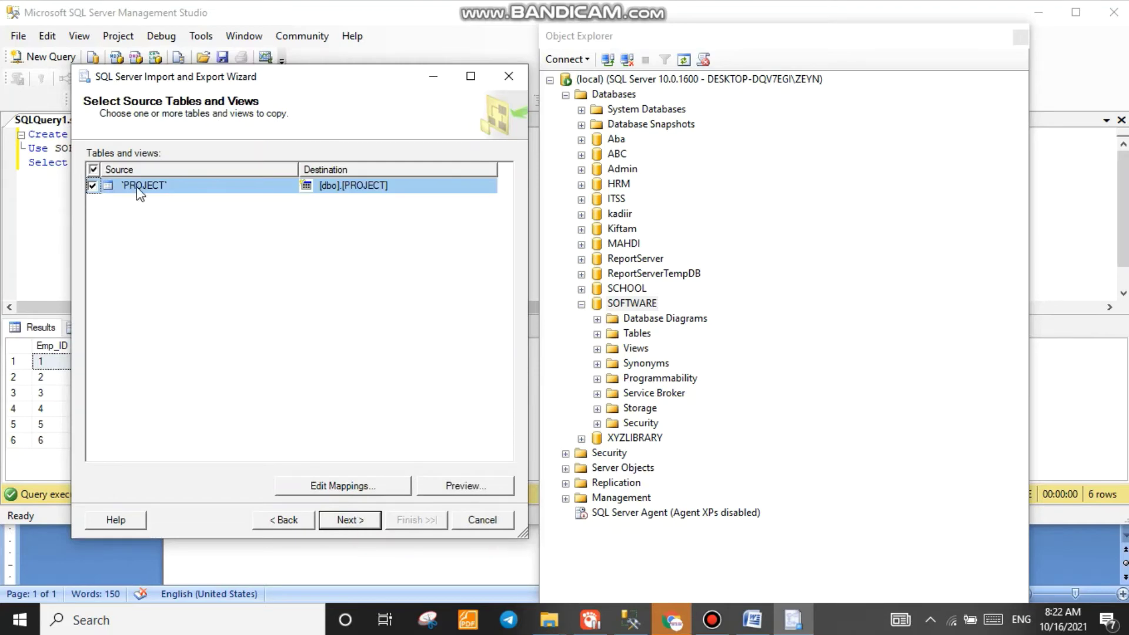
pyautogui.click(354, 518)
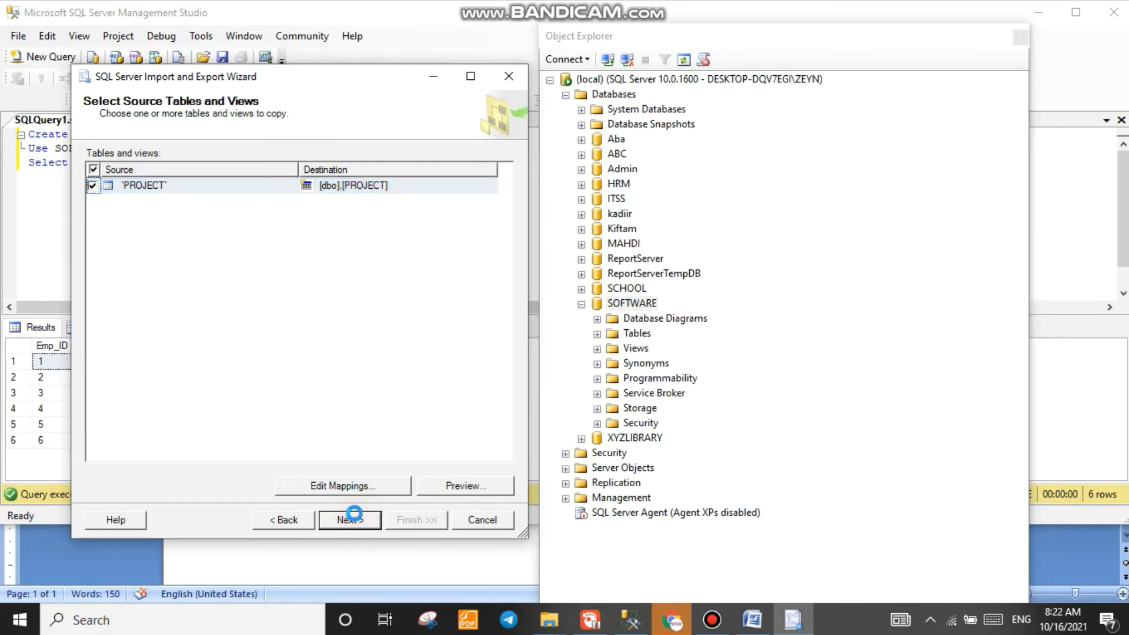
pyautogui.click(366, 521)
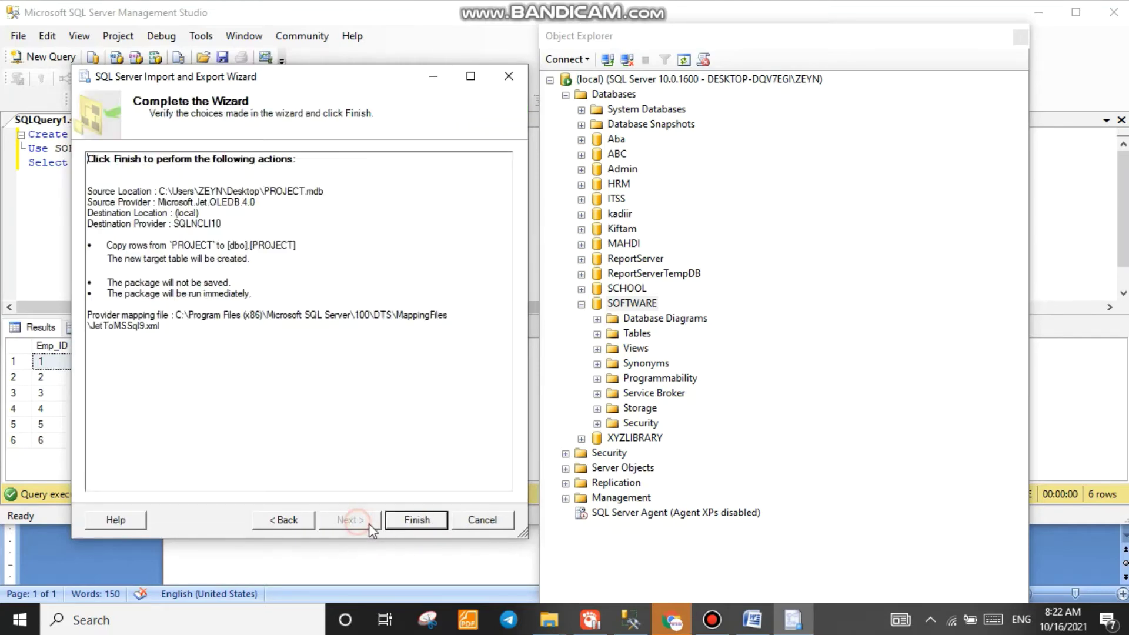
pyautogui.click(411, 521)
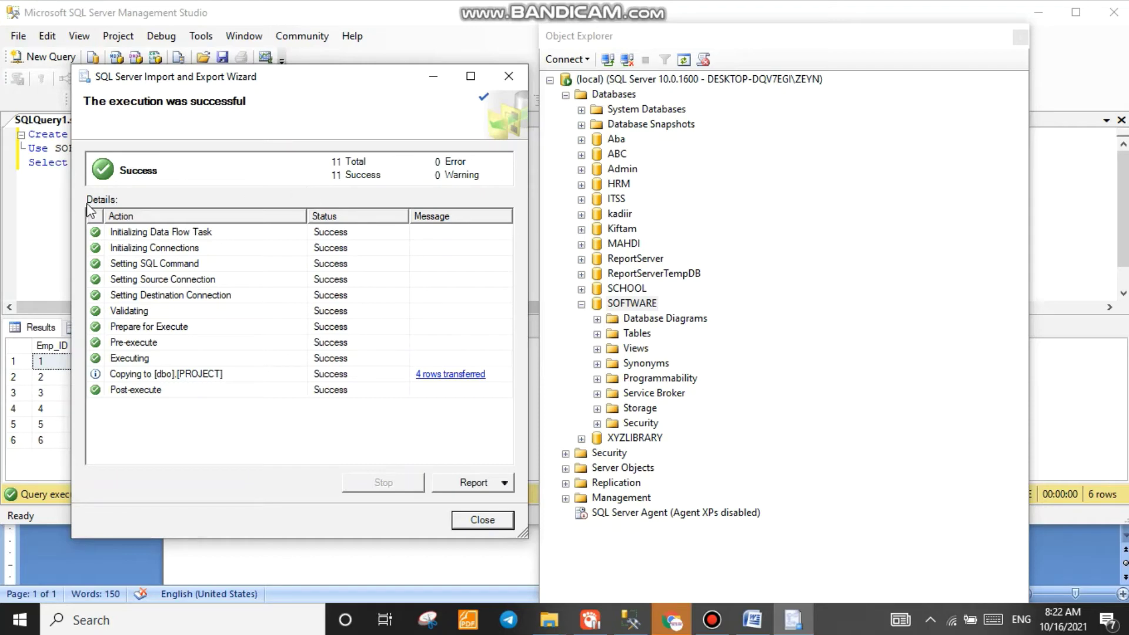
pyautogui.click(482, 522)
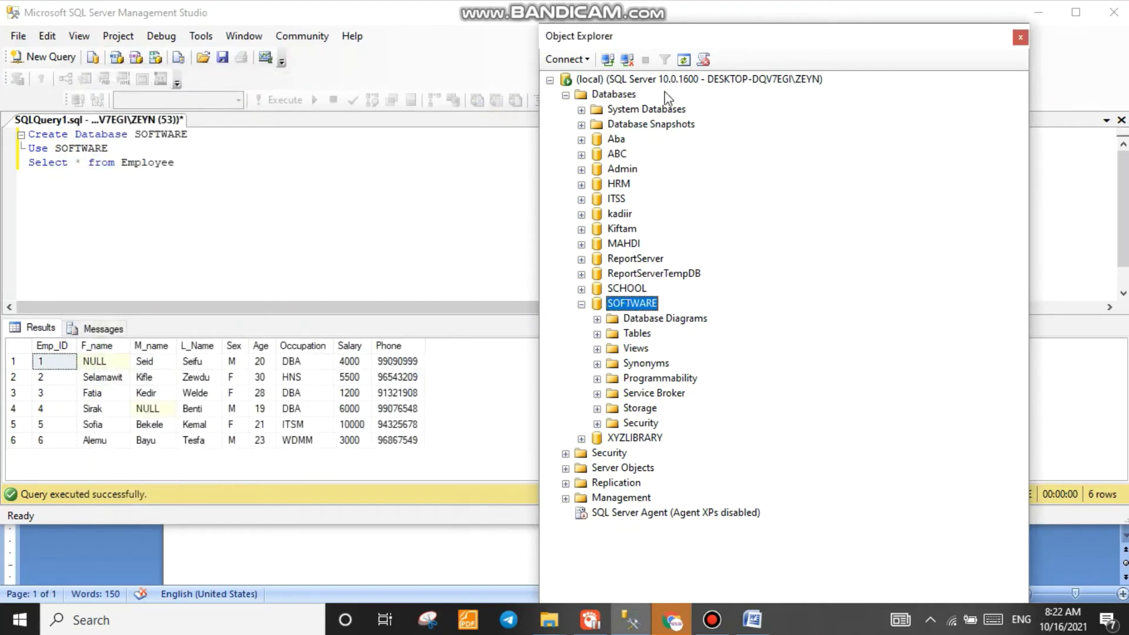
pyautogui.click(686, 60)
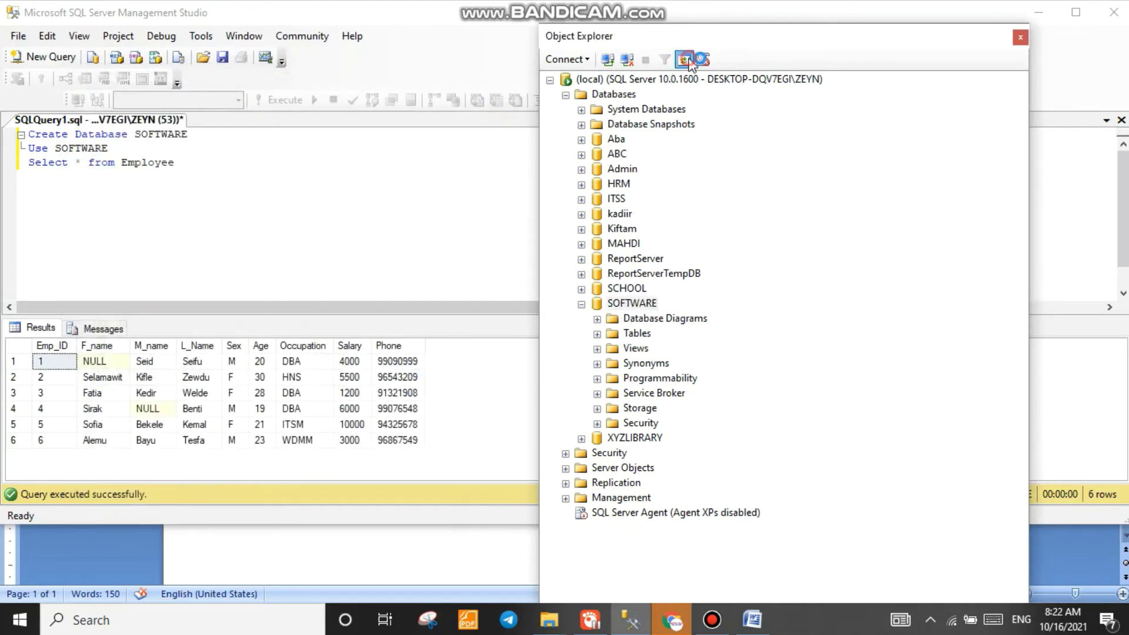
pyautogui.click(596, 334)
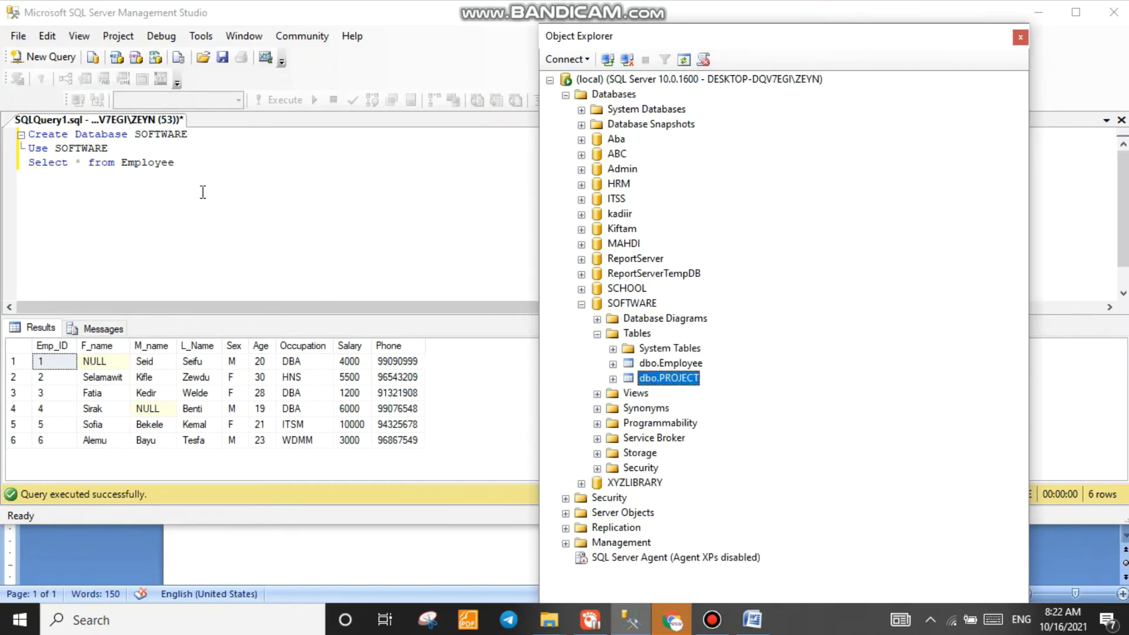
# Step: Replace Employee with Project in the Select query and execute only that query
pyautogui.moveTo(182, 164); pyautogui.dragTo(121, 168)
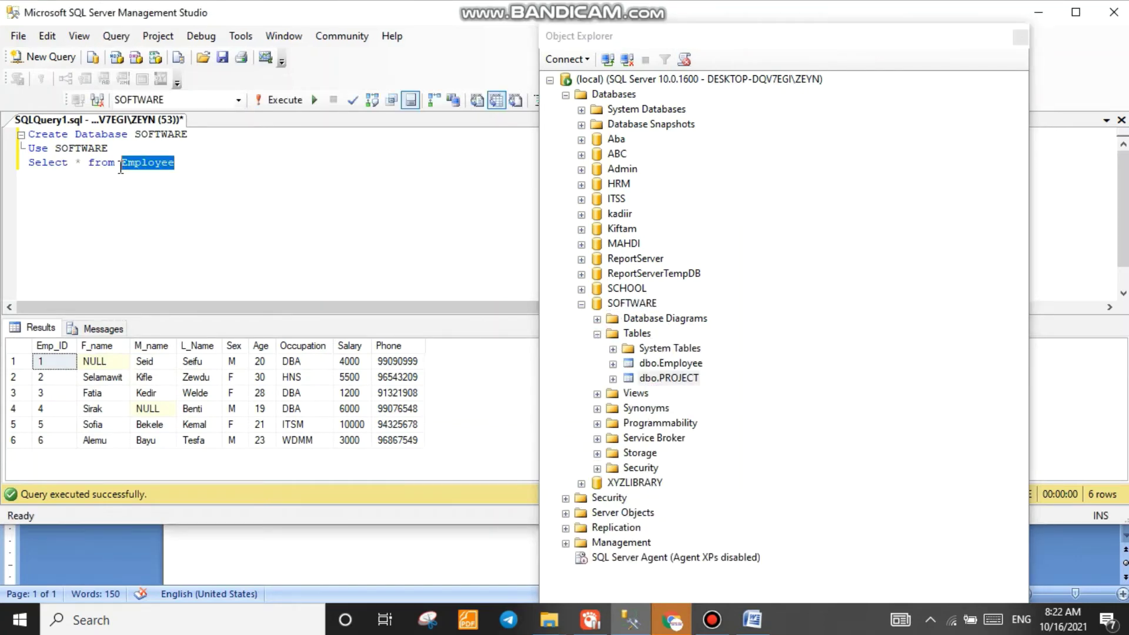
pyautogui.write('Por')
pyautogui.press('BackSpace')
pyautogui.press('BackSpace')
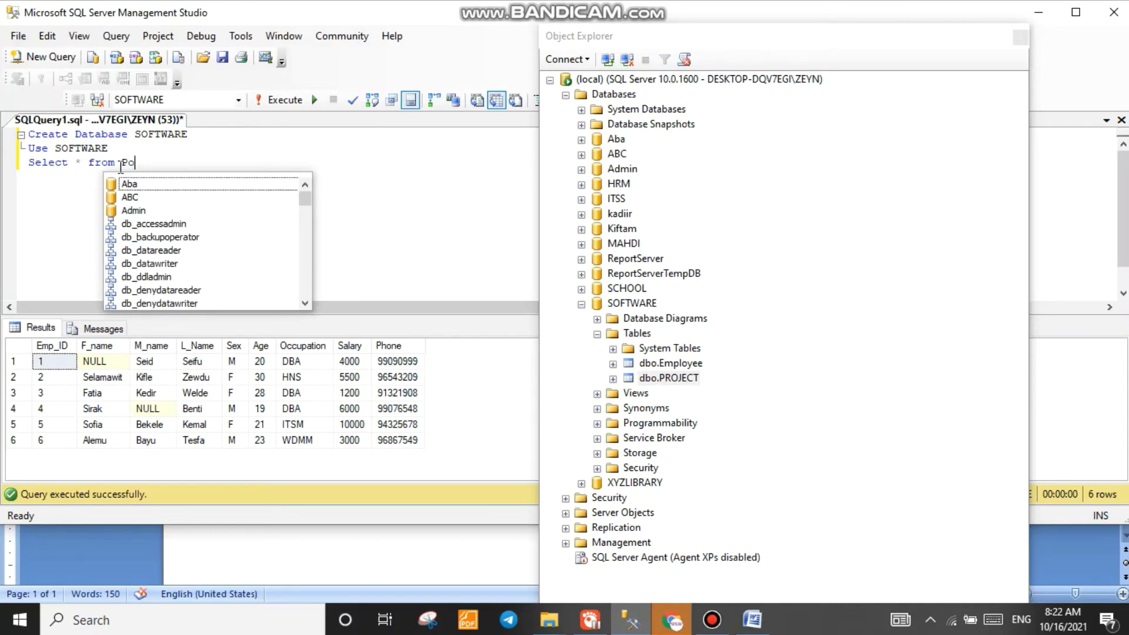
pyautogui.write('roject')
pyautogui.click(182, 162)
pyautogui.moveTo(62, 169); pyautogui.dragTo(27, 163)
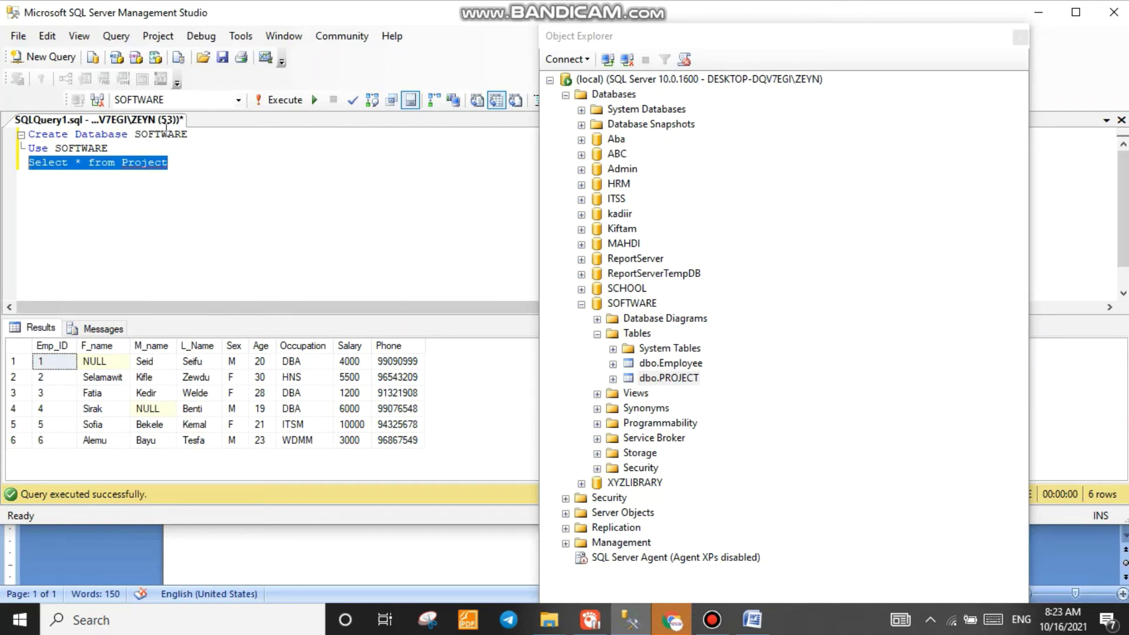
pyautogui.click(279, 99)
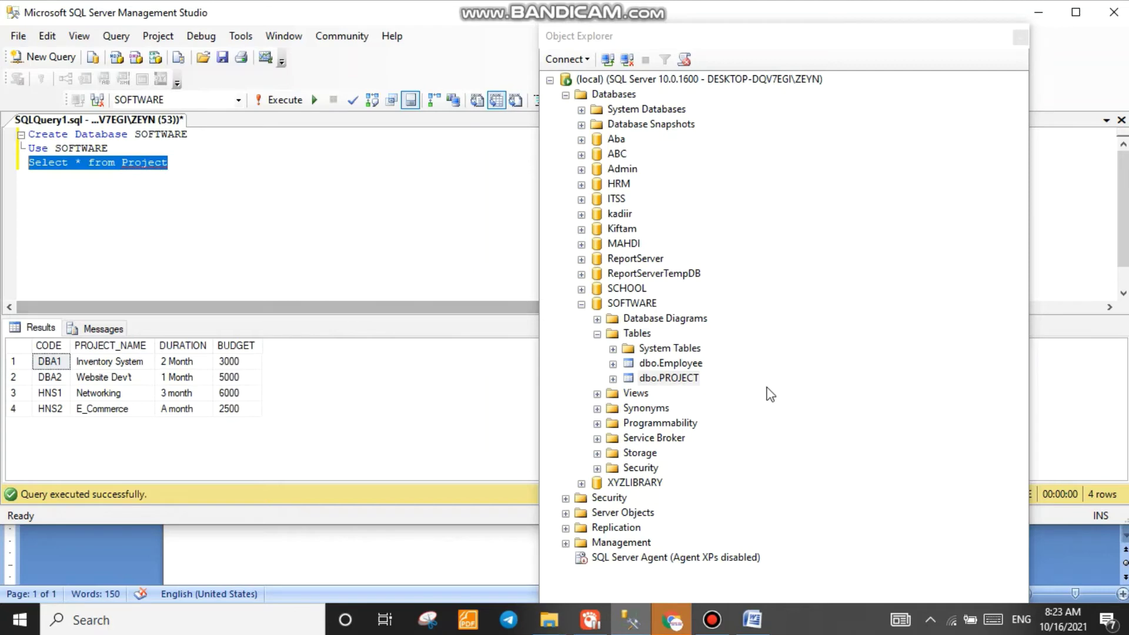
pyautogui.click(669, 365)
pyautogui.click(667, 378)
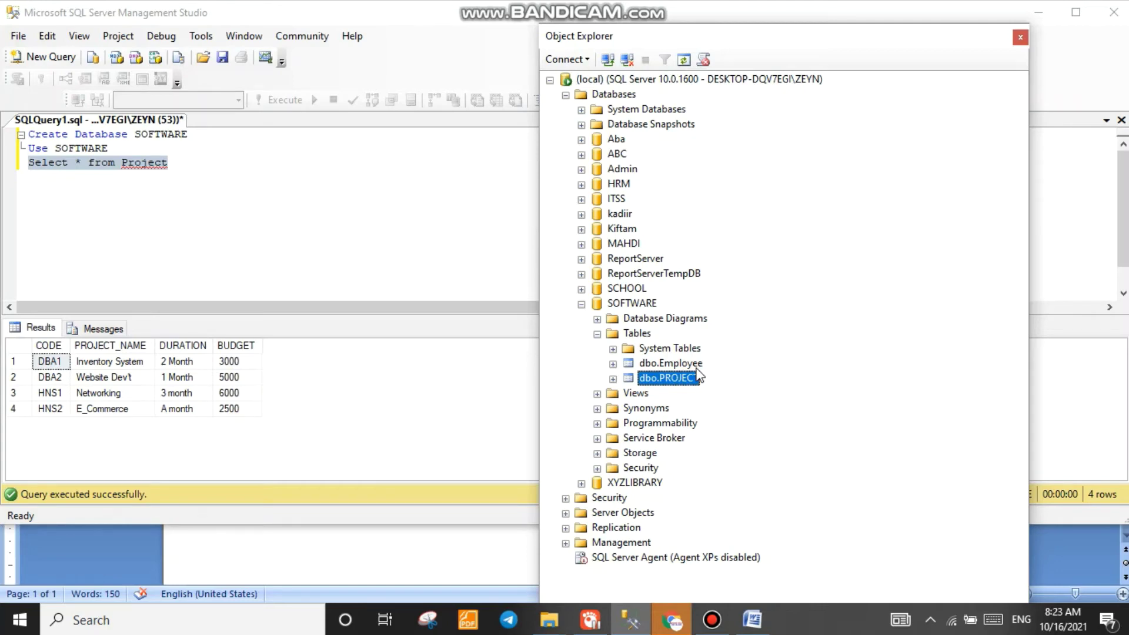
pyautogui.click(684, 365)
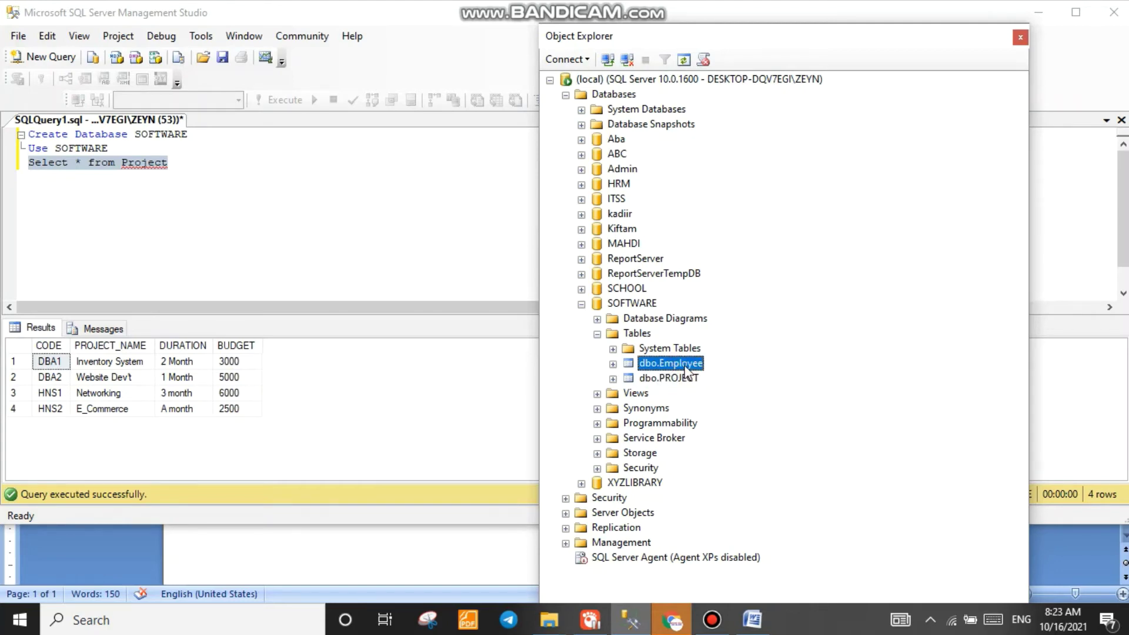
pyautogui.click(680, 380)
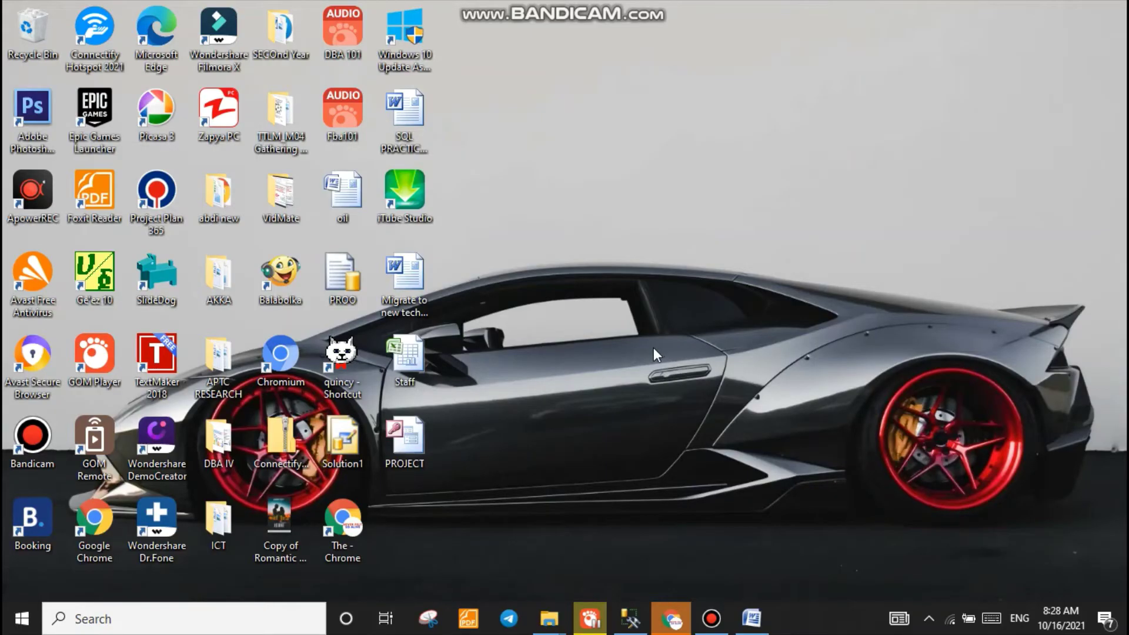
# Step: Open the Staff workbook from the desktop, look at its Employee and Sheet2 worksheets, and close it
pyautogui.doubleClick(405, 355)
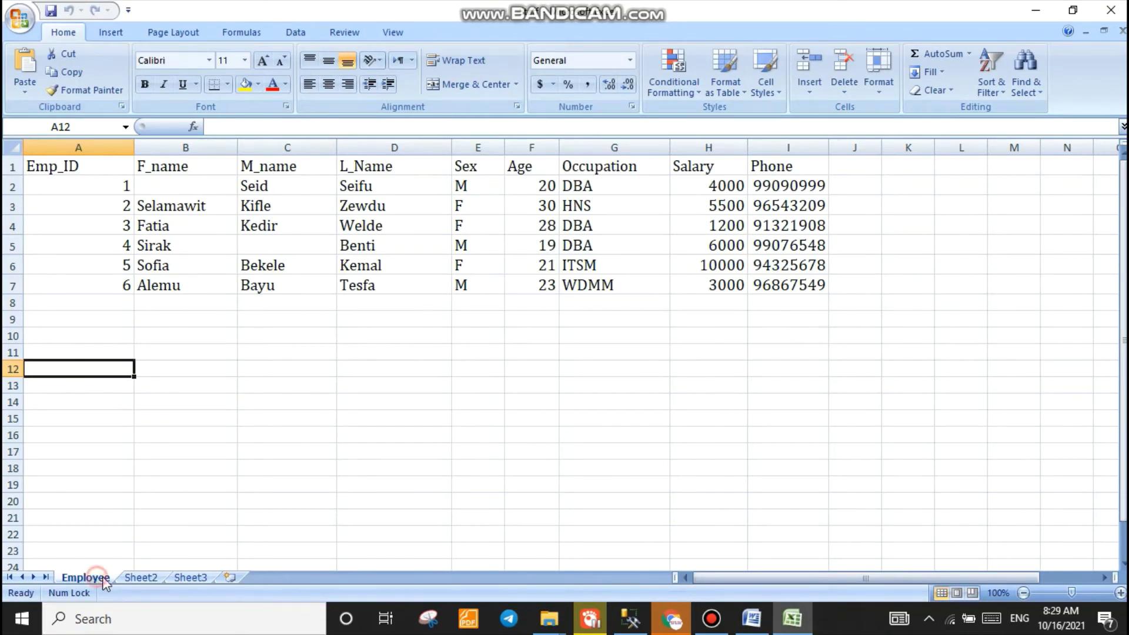
pyautogui.click(154, 577)
pyautogui.click(87, 578)
pyautogui.click(1110, 10)
# Step: Check the PROJECT Access database from the desktop with its blocked content enabled, close it, and return to SQL Server Management Studio
pyautogui.doubleClick(417, 444)
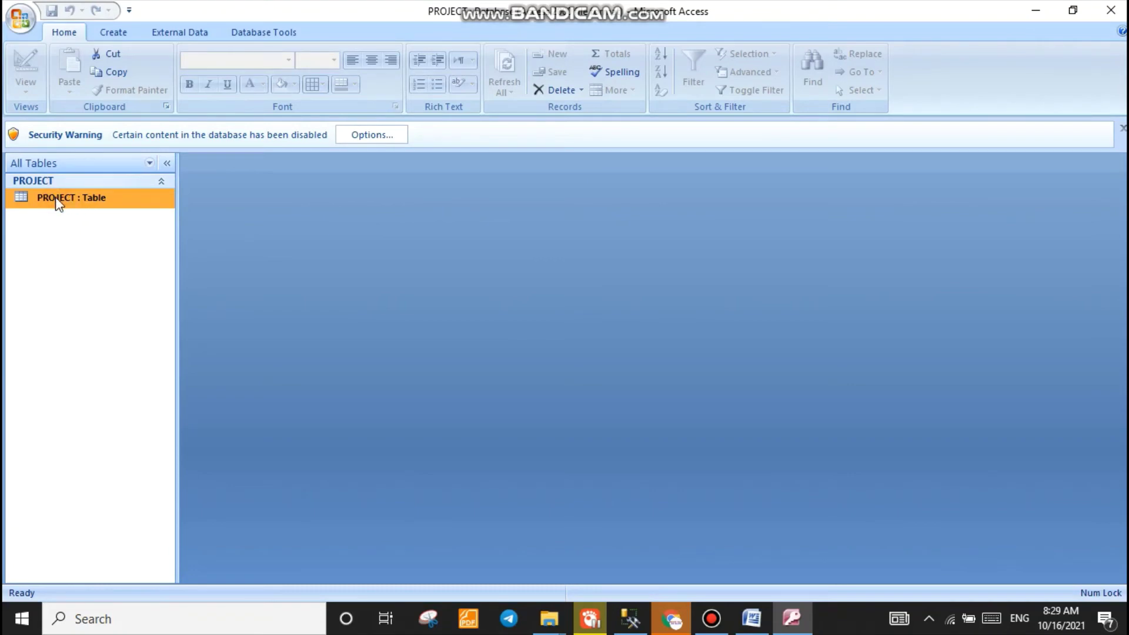
pyautogui.click(374, 135)
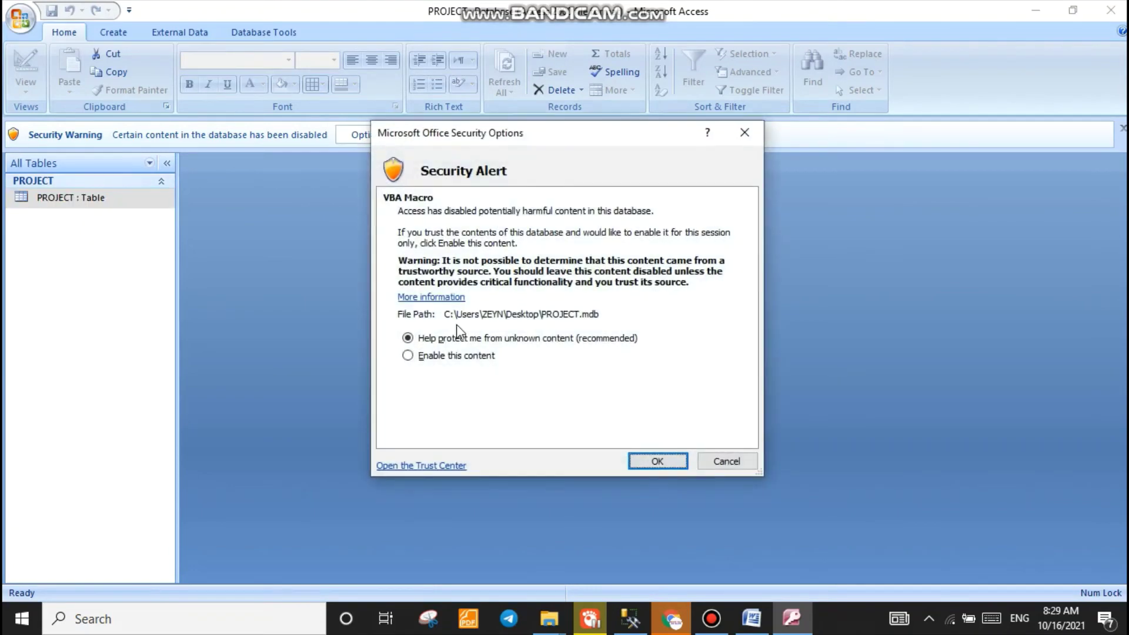
pyautogui.click(427, 358)
pyautogui.click(656, 461)
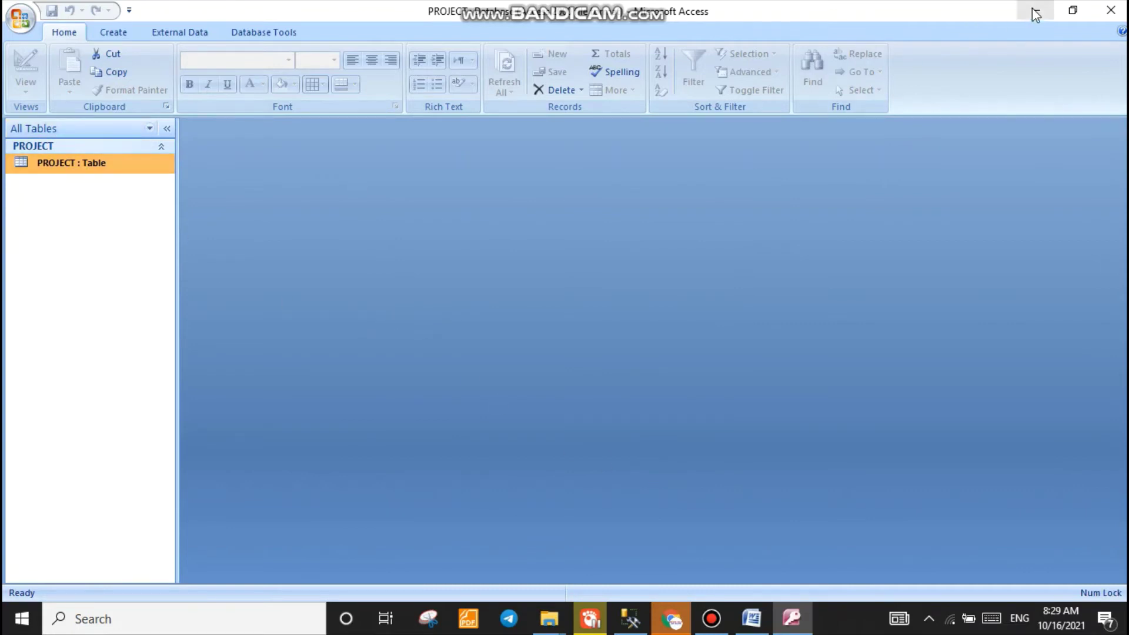
pyautogui.click(1112, 10)
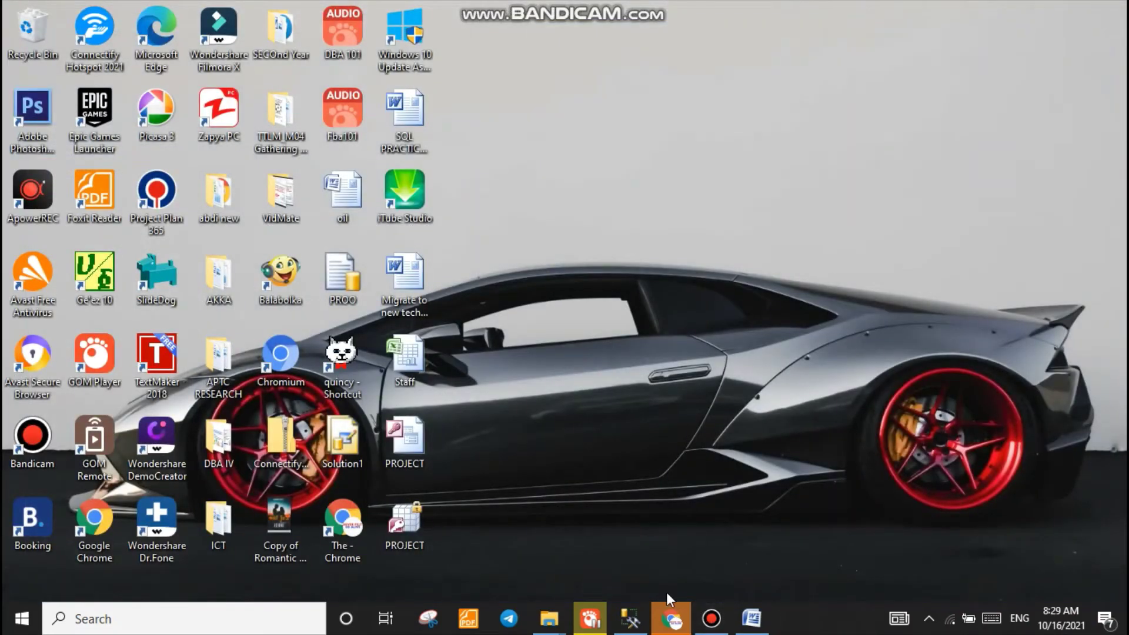
pyautogui.click(645, 620)
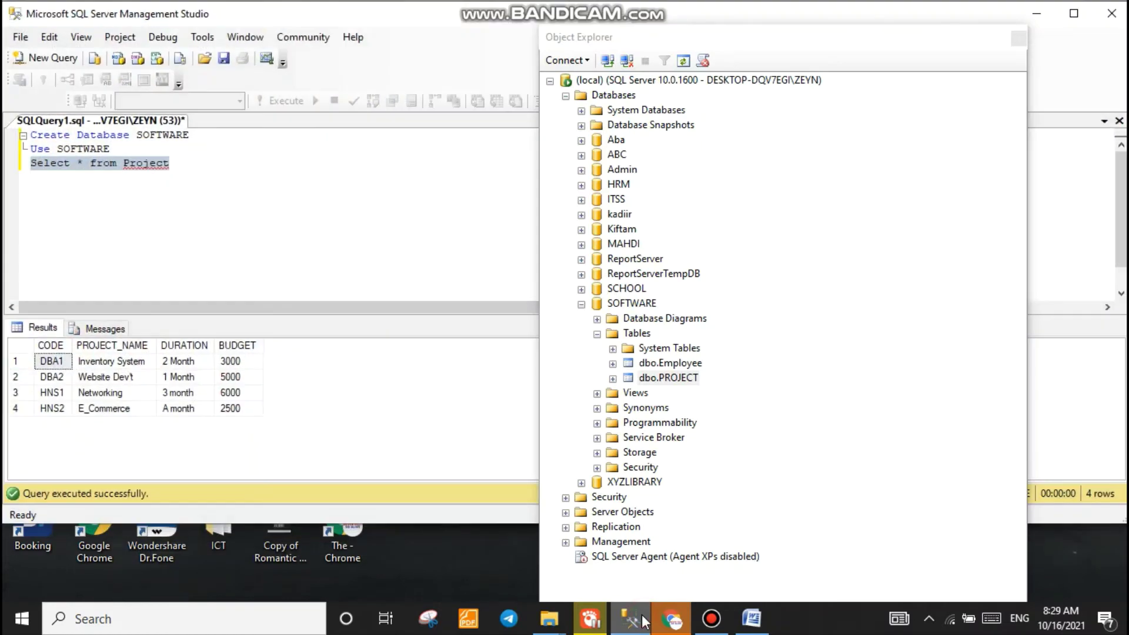
# Step: Start a data export from the SOFTWARE database, keeping the local server with Windows Authentication as the source
pyautogui.click(196, 163)
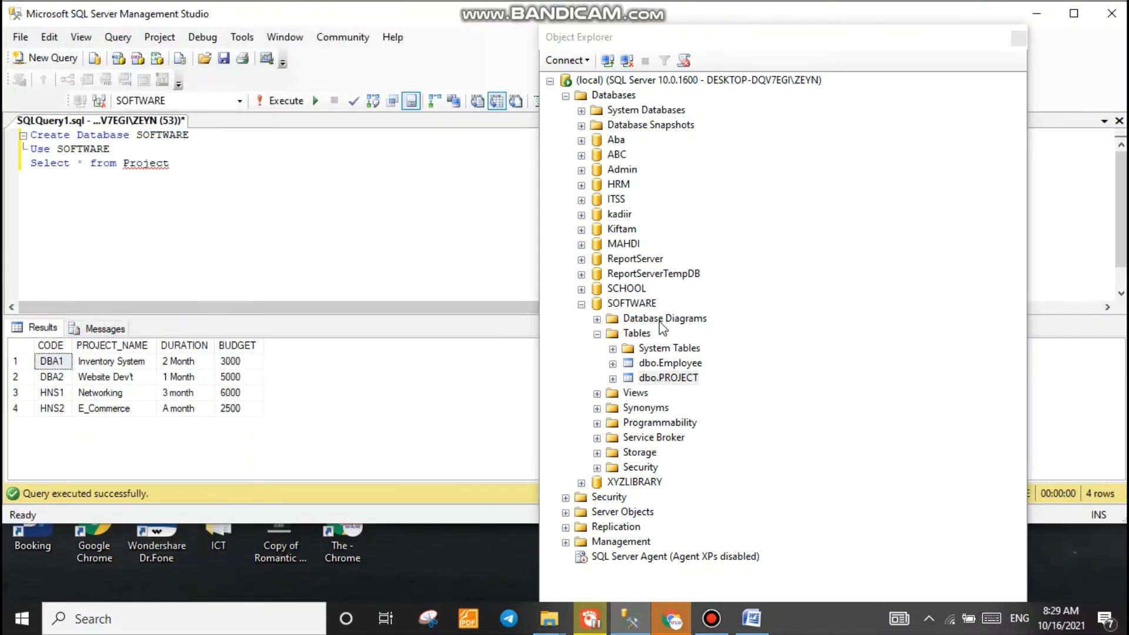
pyautogui.rightClick(628, 304)
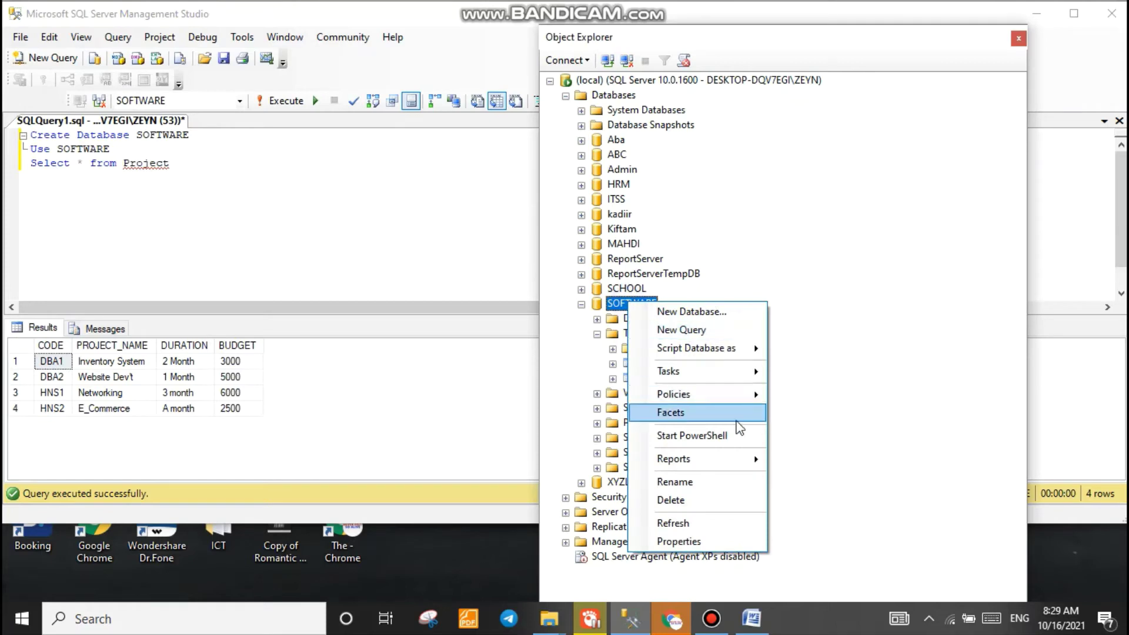
pyautogui.moveTo(706, 373)
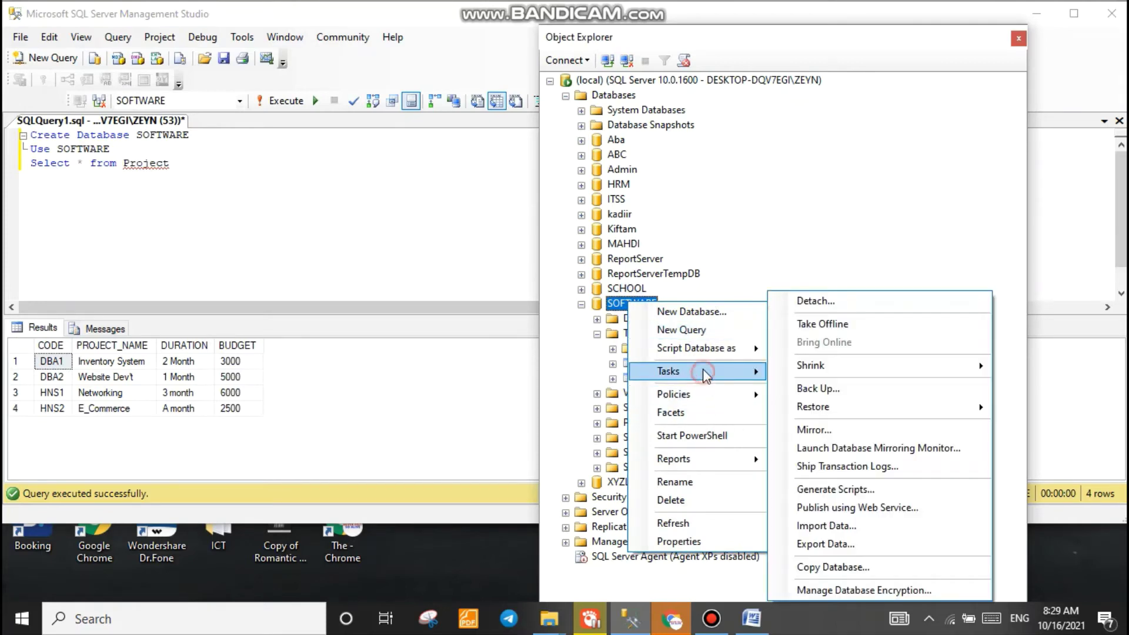
pyautogui.click(827, 542)
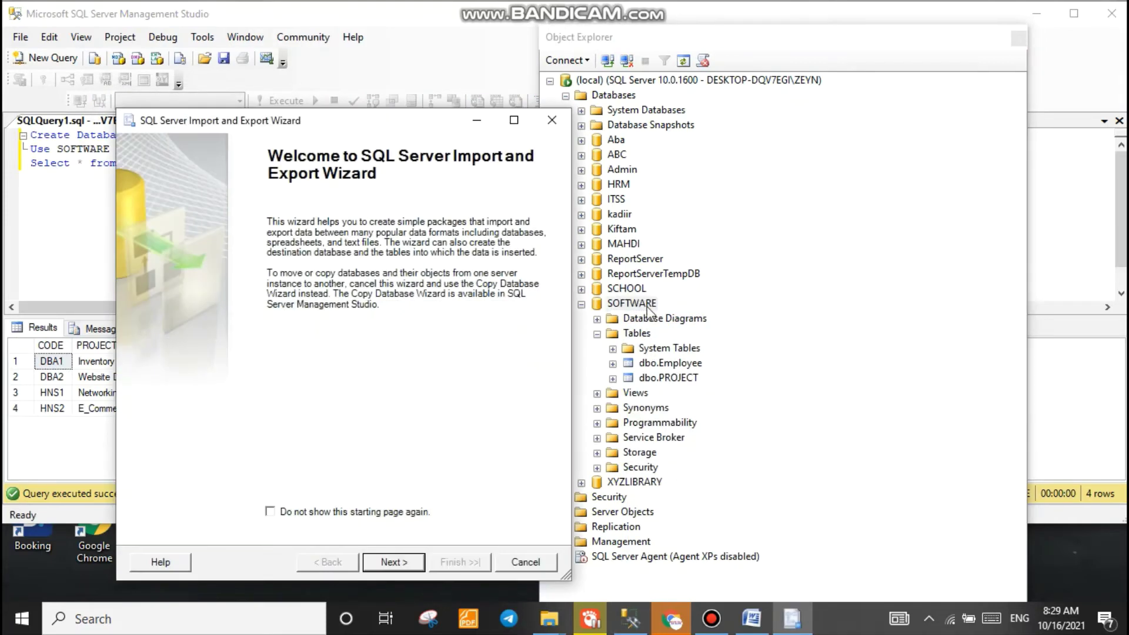
pyautogui.moveTo(399, 120); pyautogui.dragTo(404, 25)
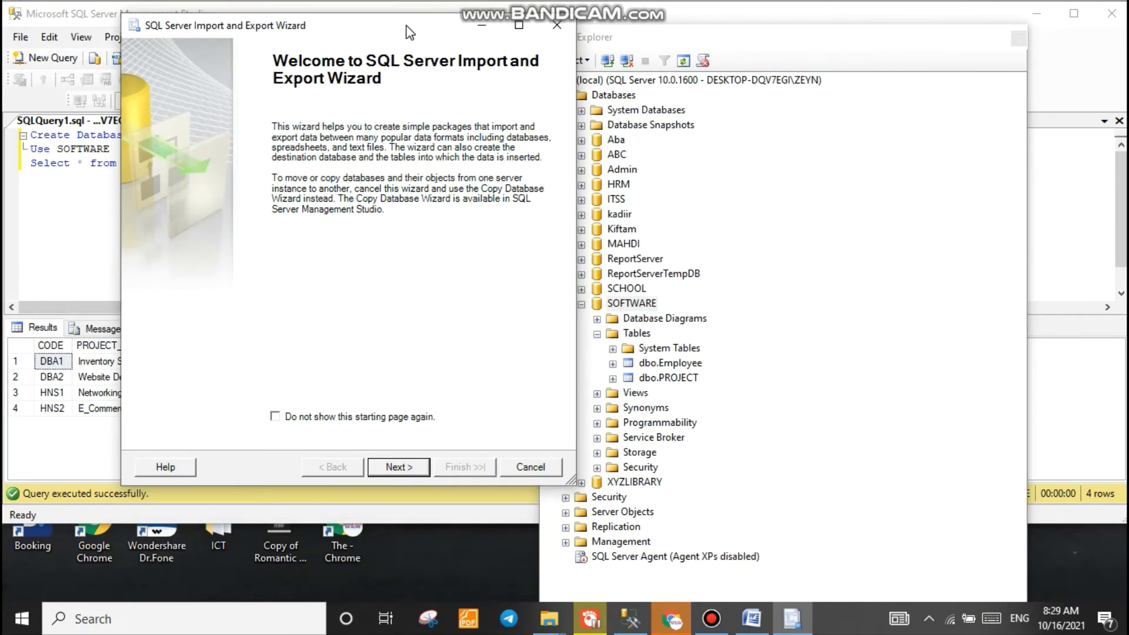
pyautogui.click(413, 471)
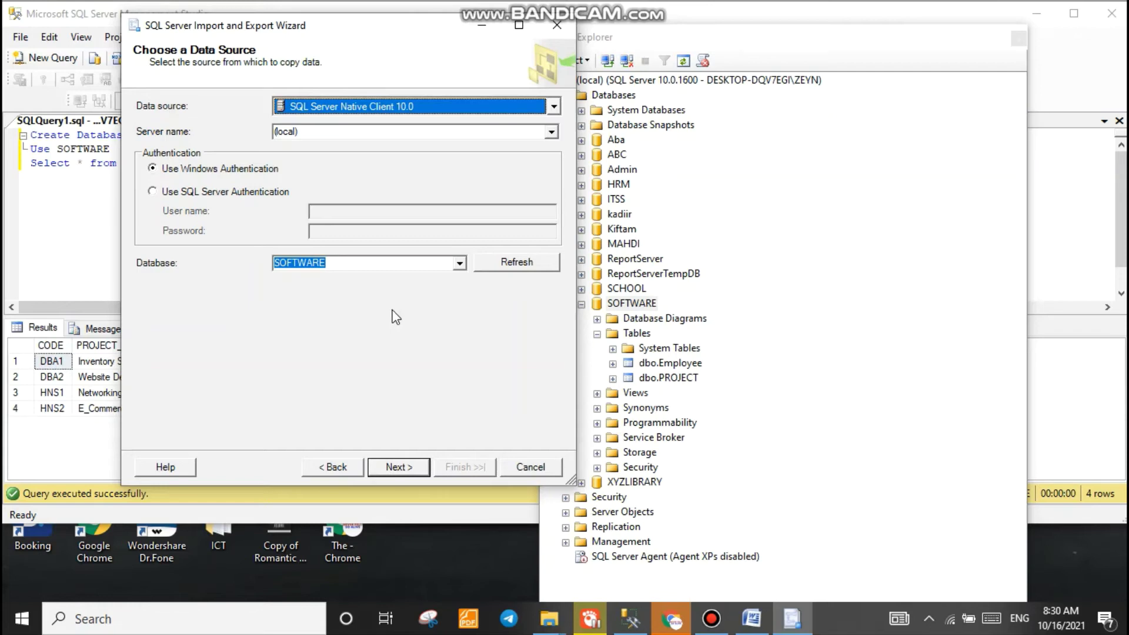
pyautogui.click(415, 464)
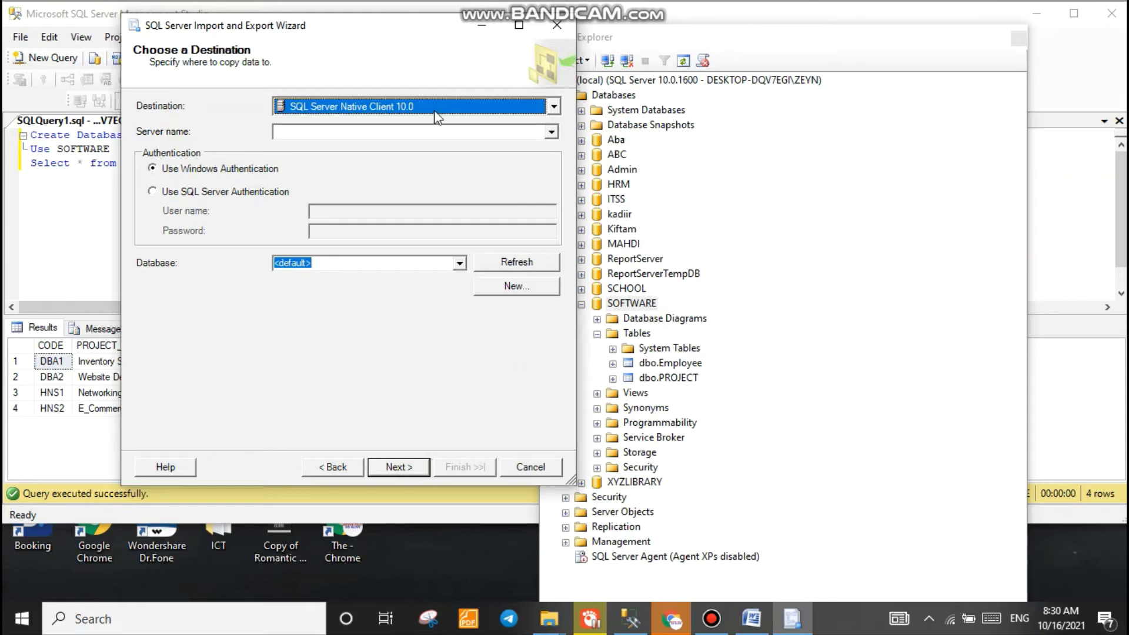
# Step: Set the export destination to Microsoft Access, using the PROJECT.mdb file on the desktop
pyautogui.click(434, 106)
pyautogui.scroll(3, 473, 153)
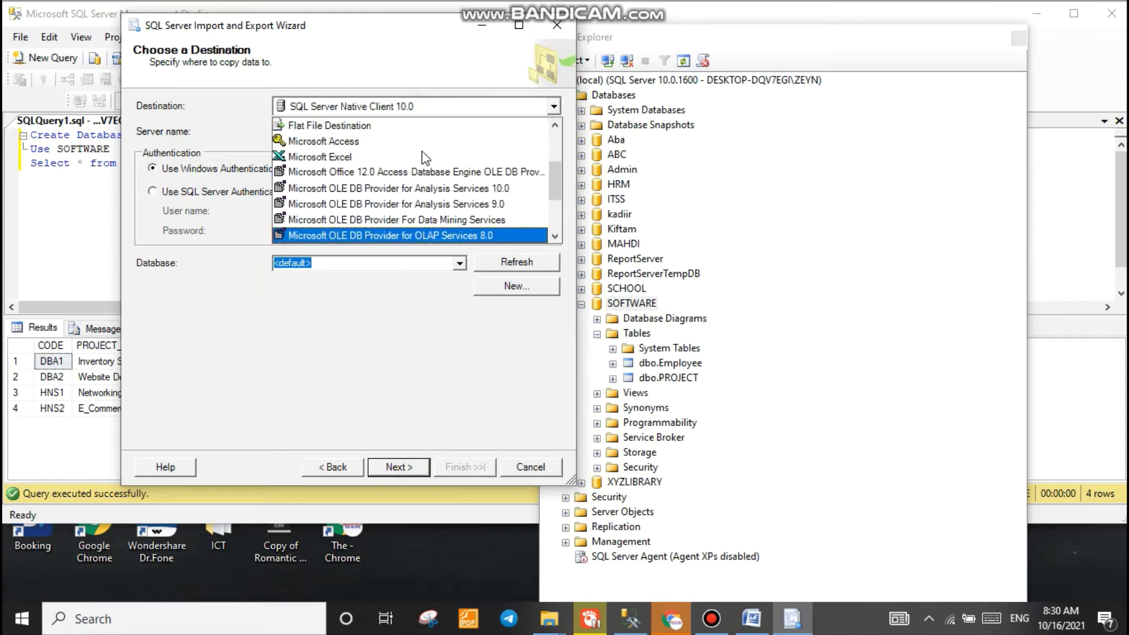
pyautogui.click(365, 146)
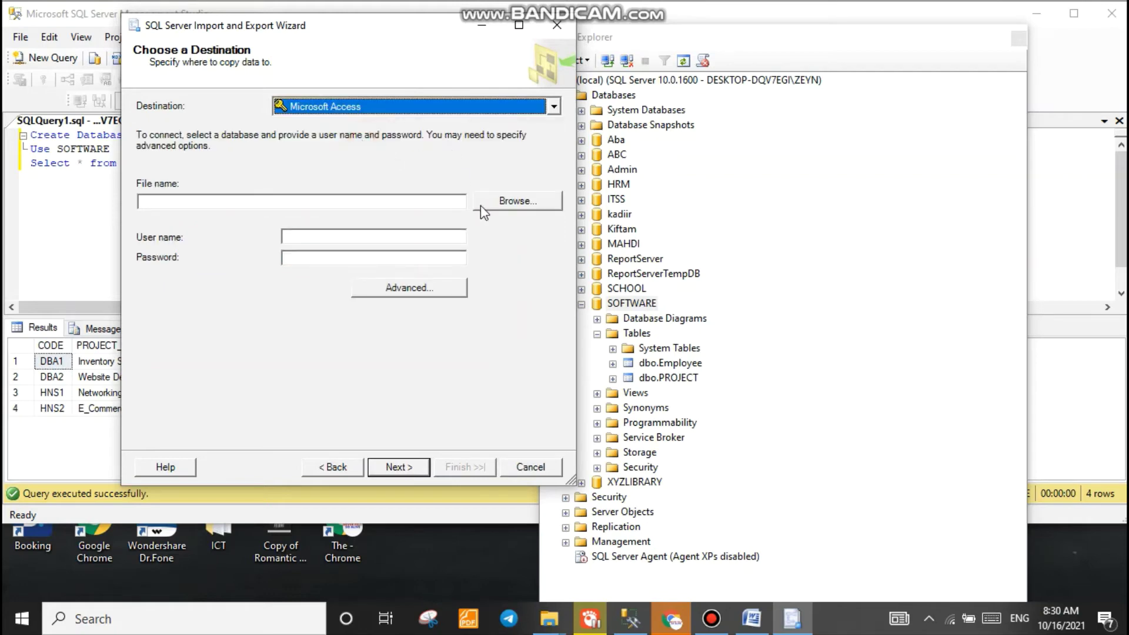
pyautogui.click(513, 204)
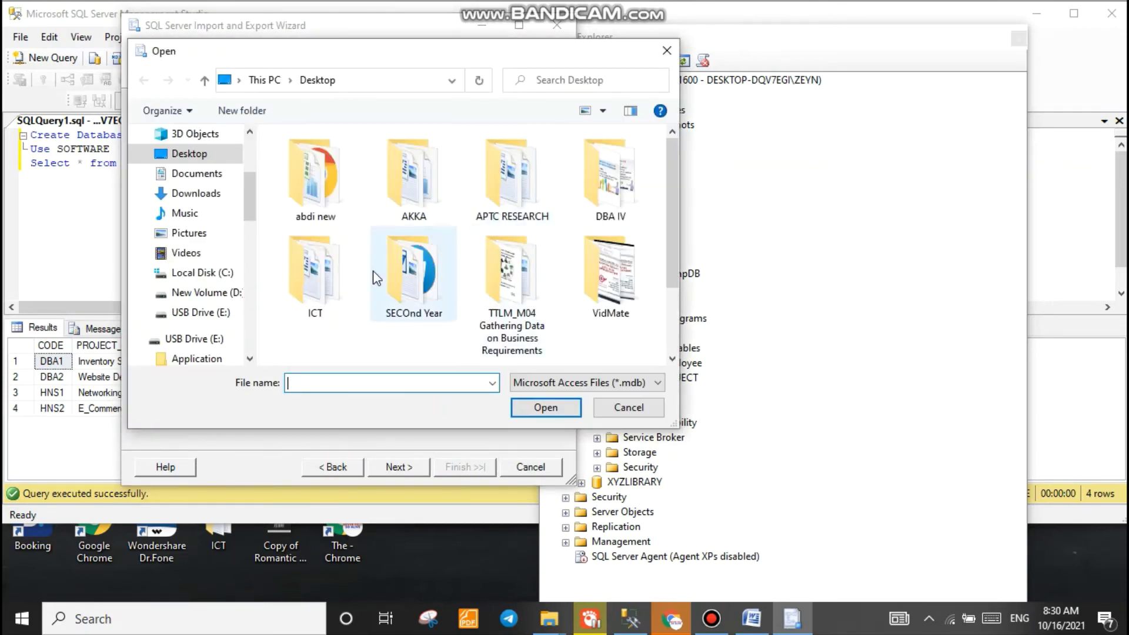
pyautogui.scroll(-2, 376, 277)
pyautogui.click(317, 300)
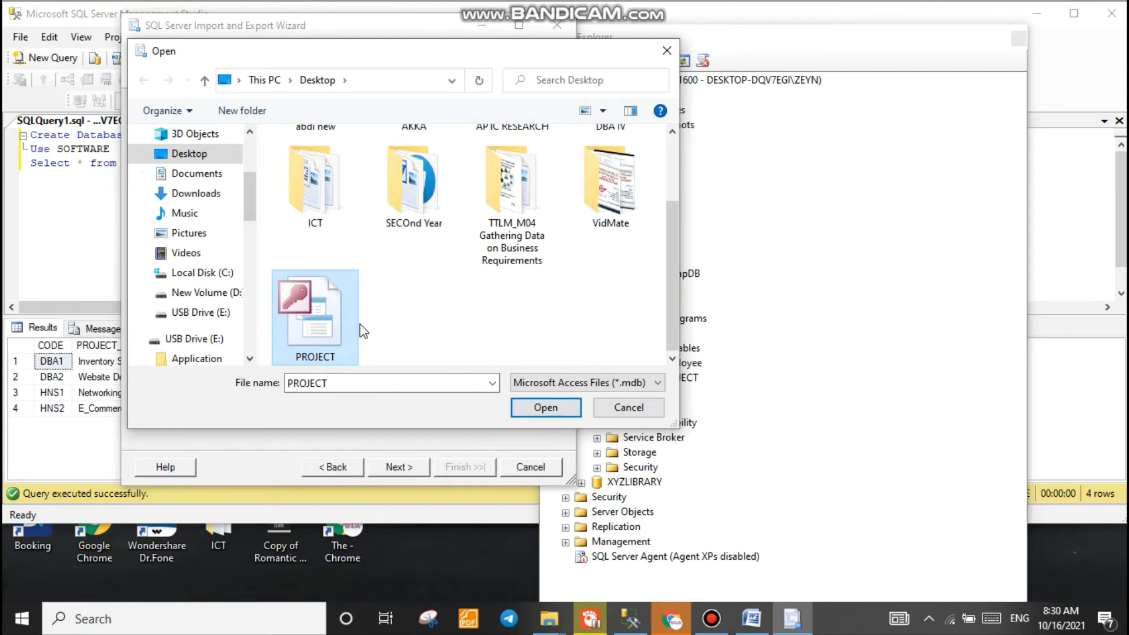
pyautogui.click(541, 410)
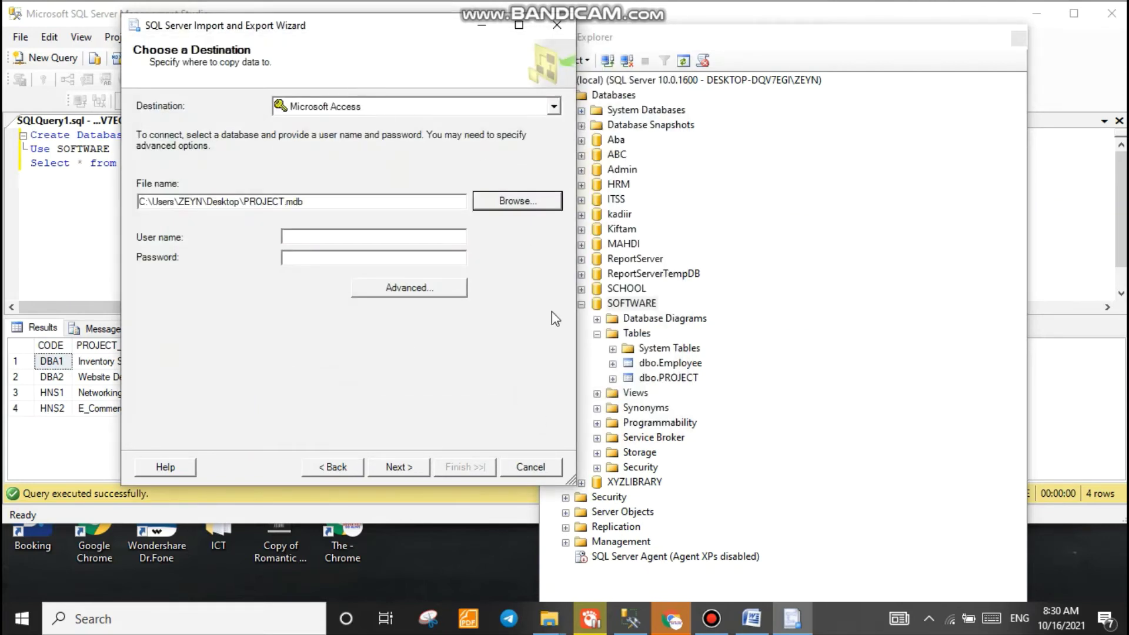
pyautogui.click(395, 467)
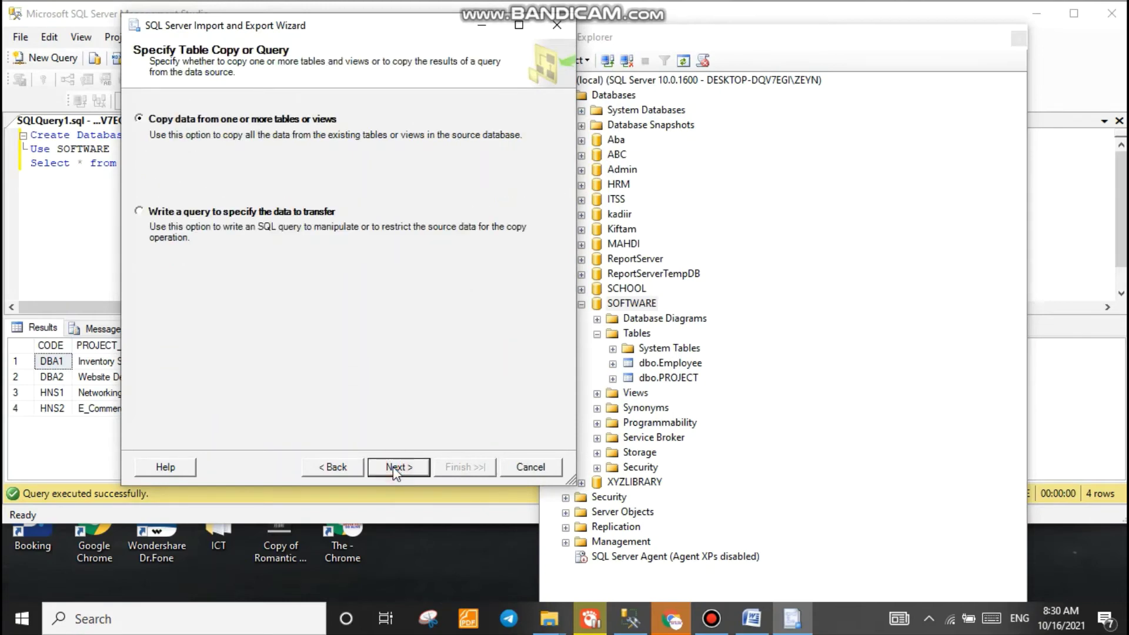
# Step: Export the whole Employee table with the default type mappings, running immediately, and close the wizard
pyautogui.click(395, 467)
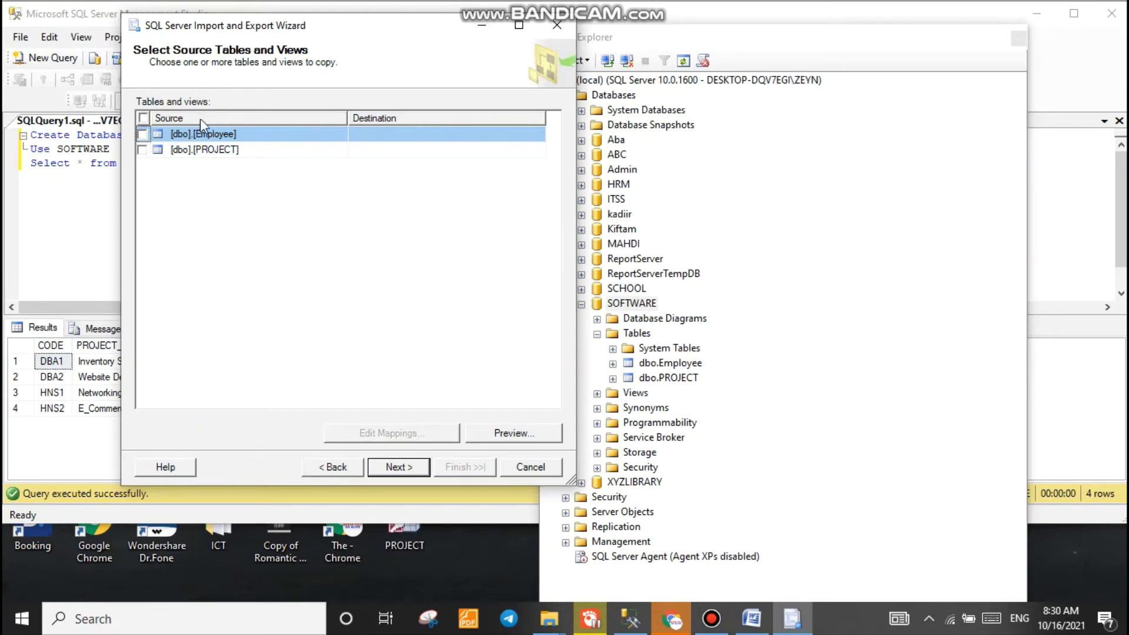
pyautogui.click(222, 151)
pyautogui.click(223, 139)
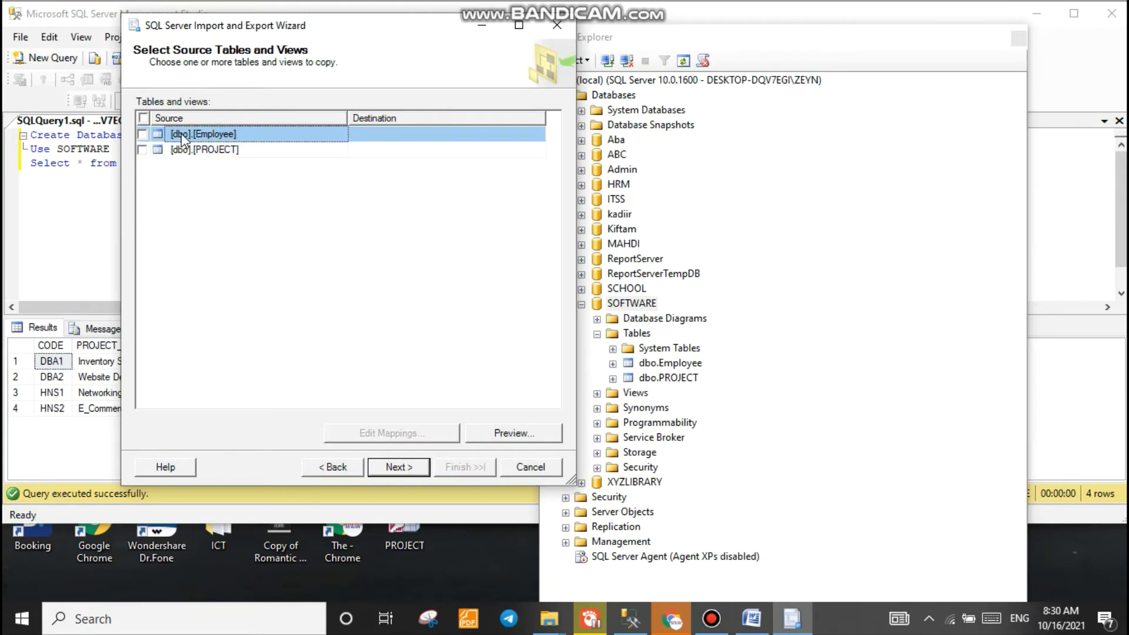
pyautogui.click(142, 134)
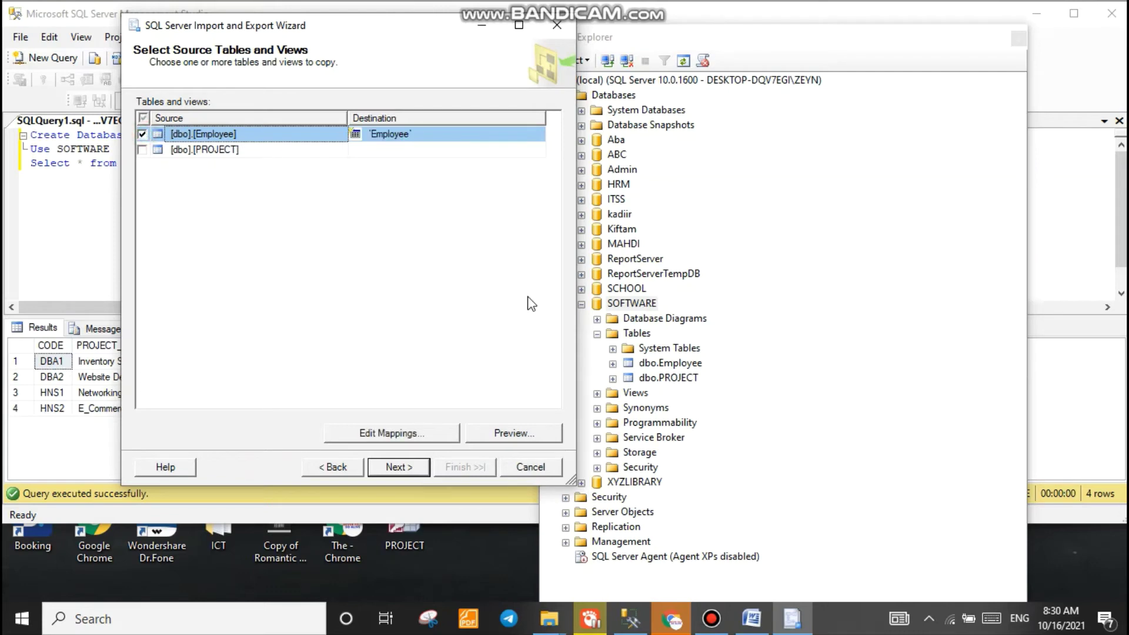
pyautogui.click(409, 467)
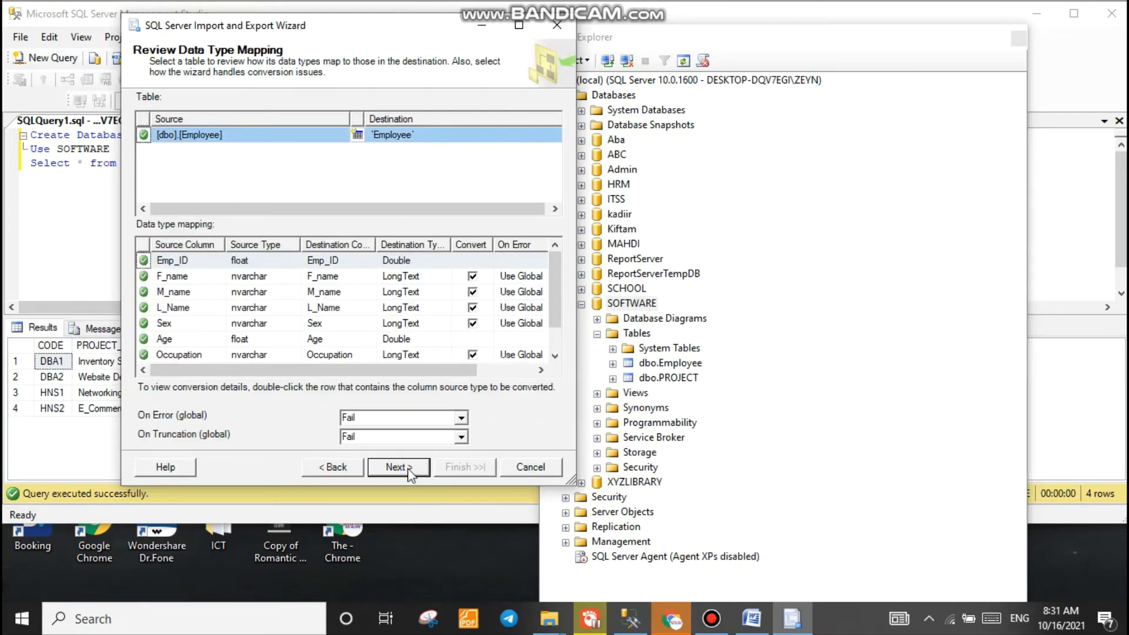
pyautogui.scroll(-1, 493, 275)
pyautogui.click(398, 469)
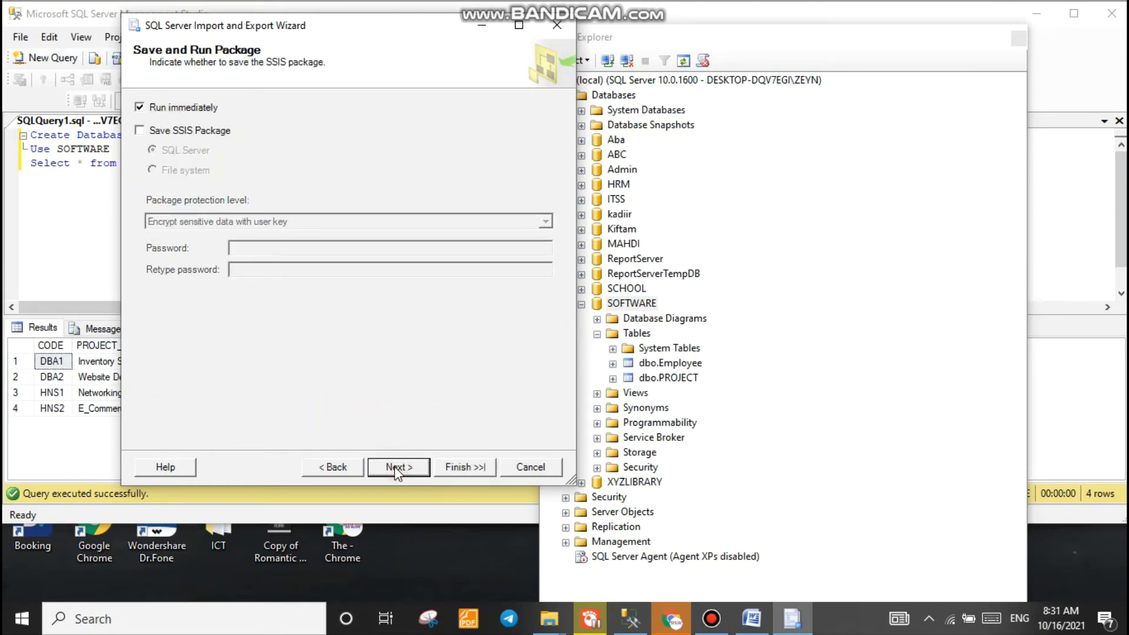
pyautogui.click(395, 468)
pyautogui.click(481, 468)
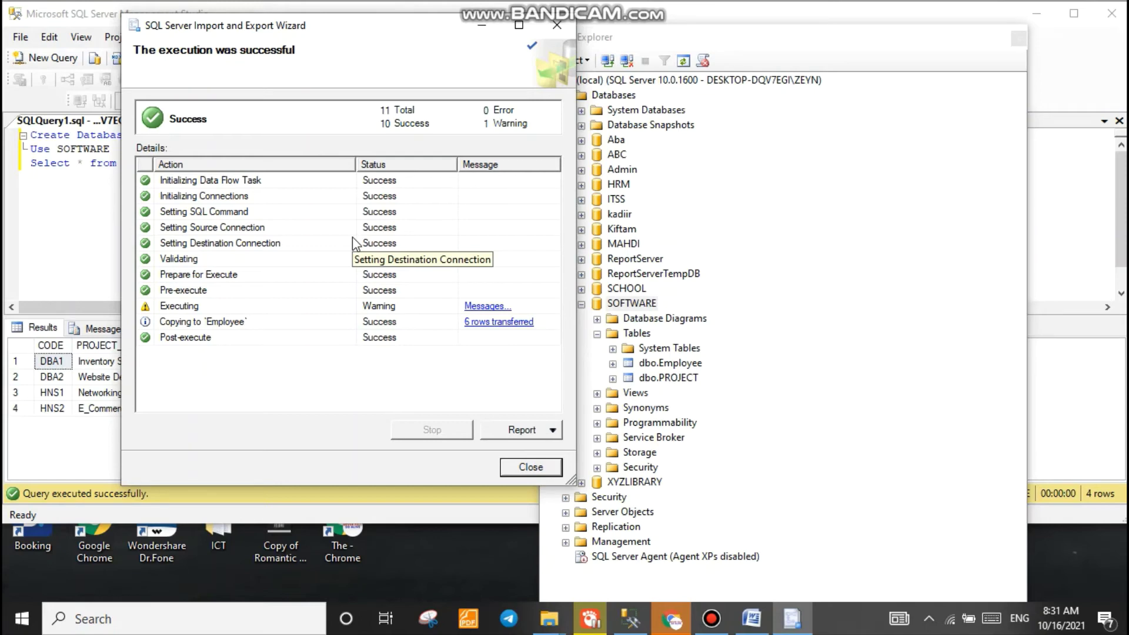
pyautogui.click(532, 470)
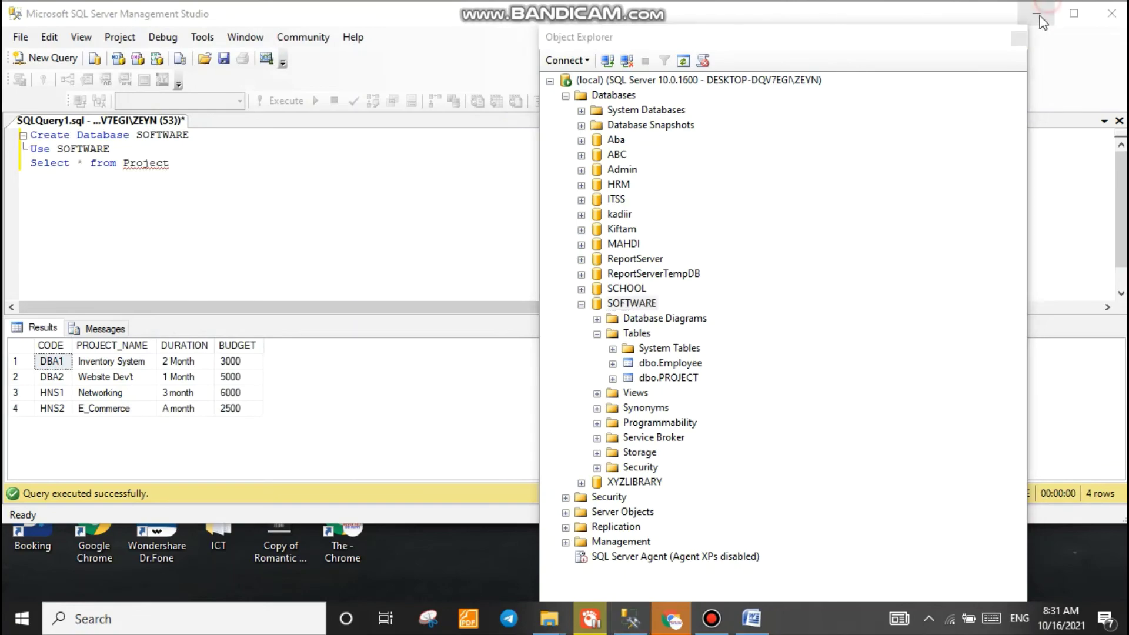
# Step: Open the PROJECT Access database from the desktop, view its Employee table, and enable the blocked content
pyautogui.click(1037, 14)
pyautogui.doubleClick(404, 445)
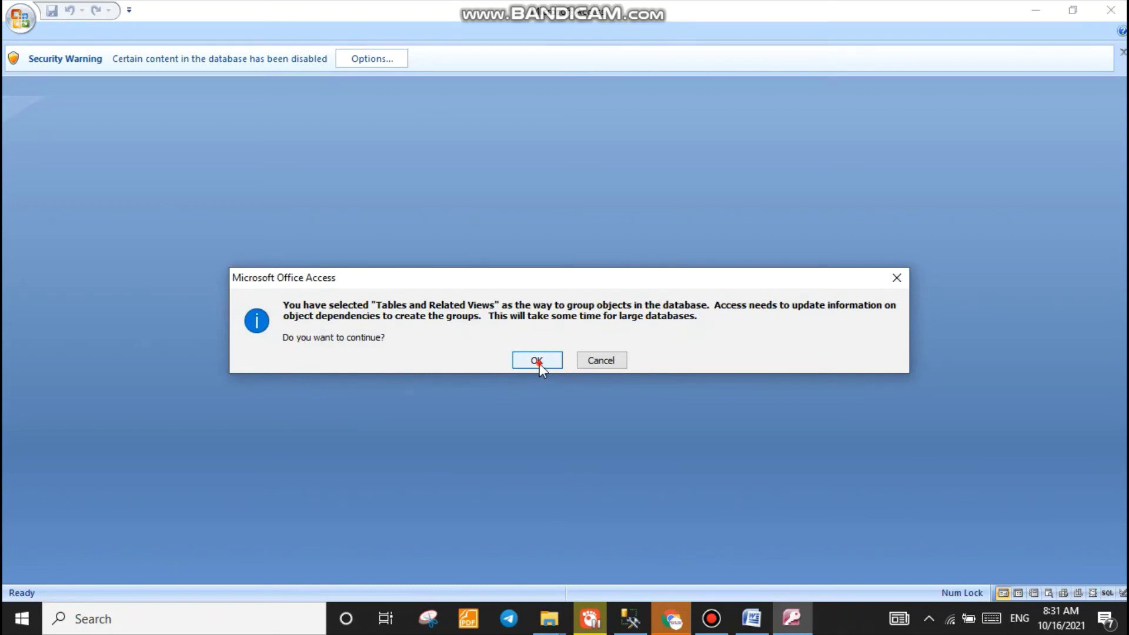
pyautogui.click(537, 363)
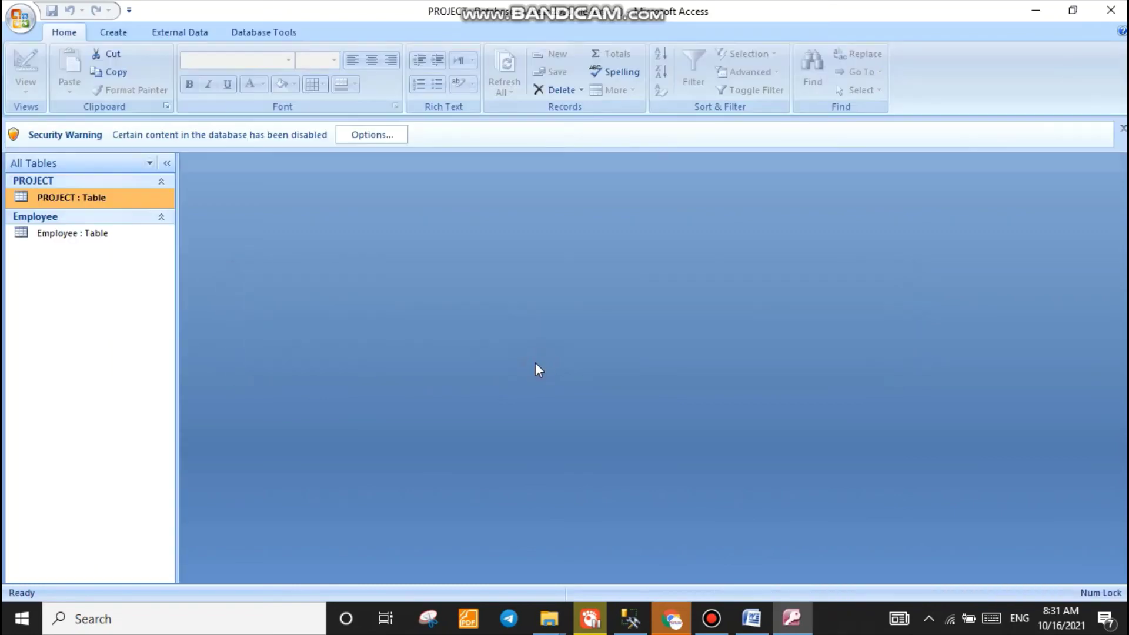
pyautogui.doubleClick(51, 236)
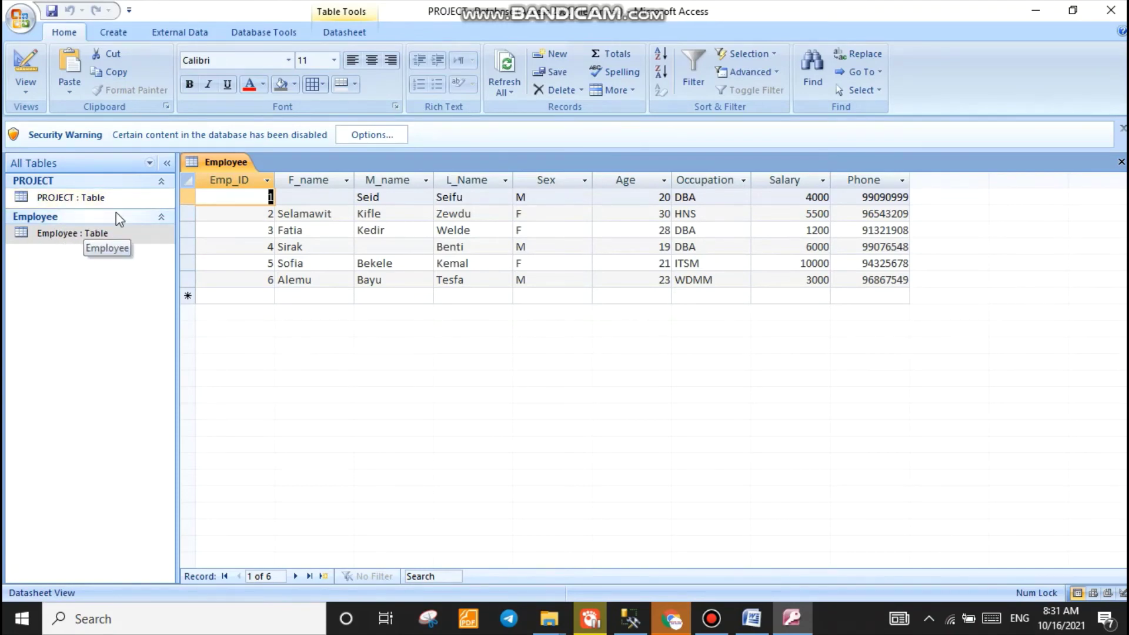
pyautogui.click(376, 135)
pyautogui.click(438, 356)
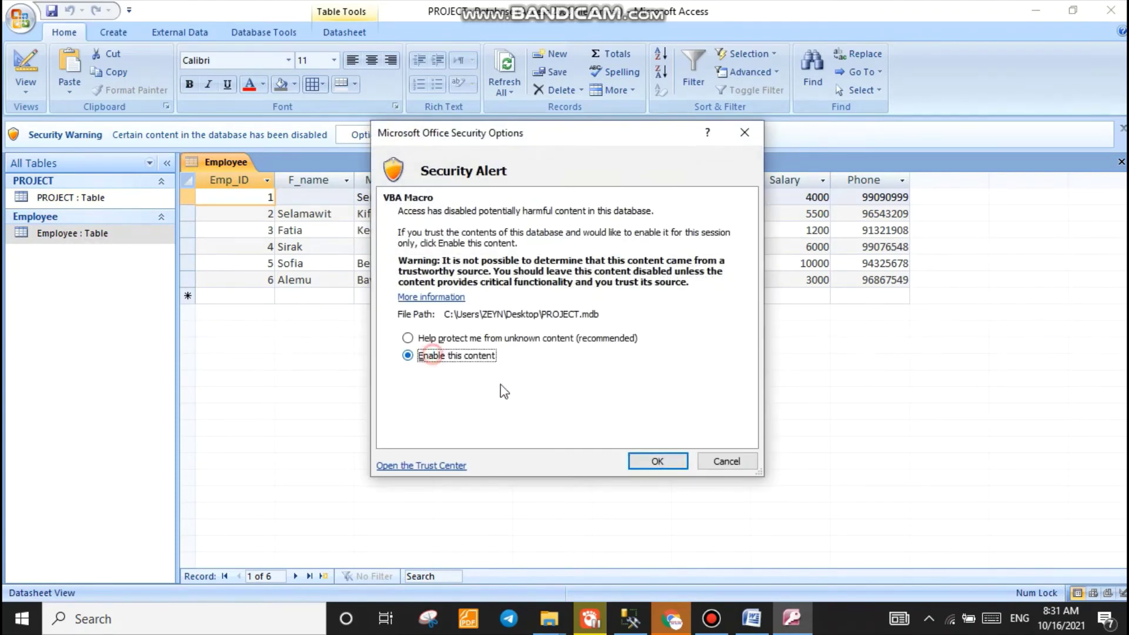
pyautogui.click(657, 461)
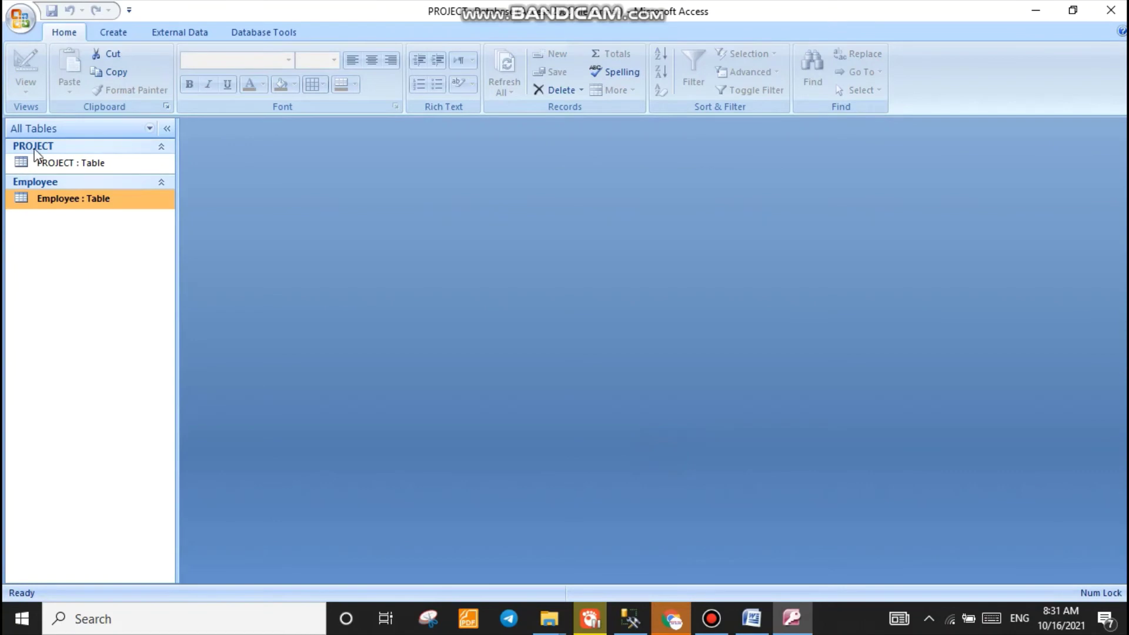
# Step: Reopen the Employee table, check its F_name column and exported records, and close the table
pyautogui.doubleClick(72, 200)
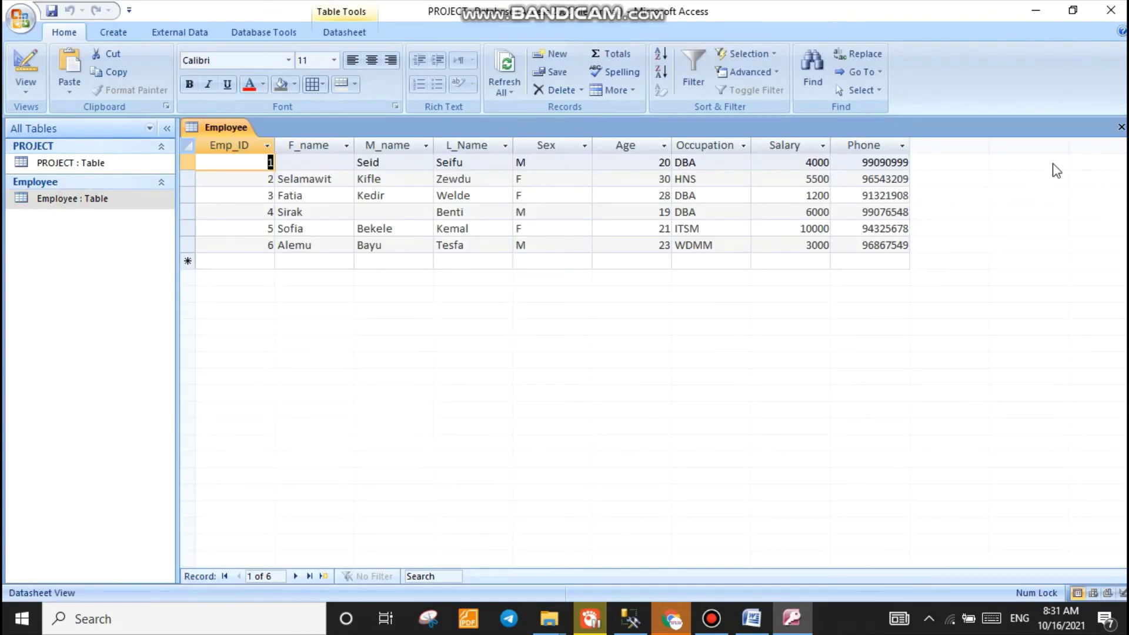
pyautogui.click(291, 147)
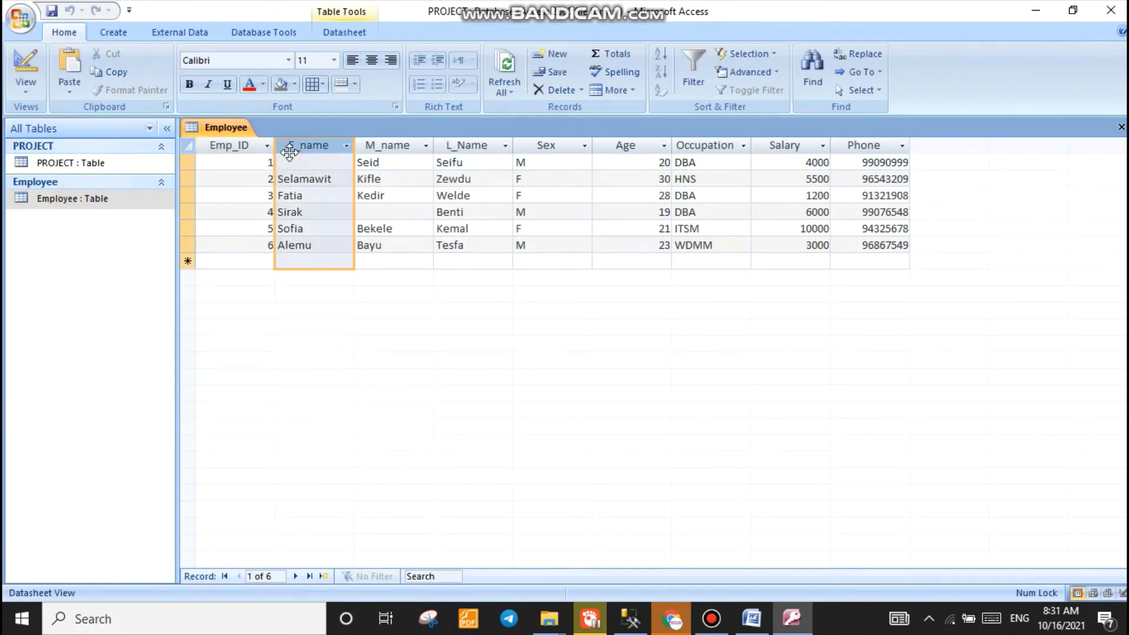
pyautogui.click(238, 178)
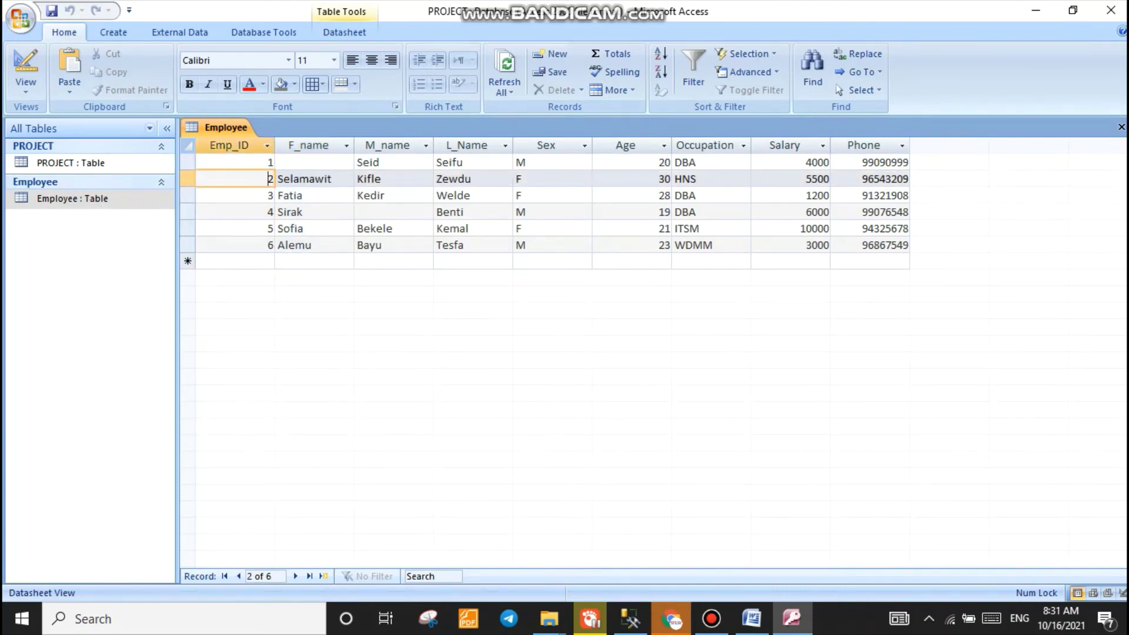
pyautogui.click(1121, 129)
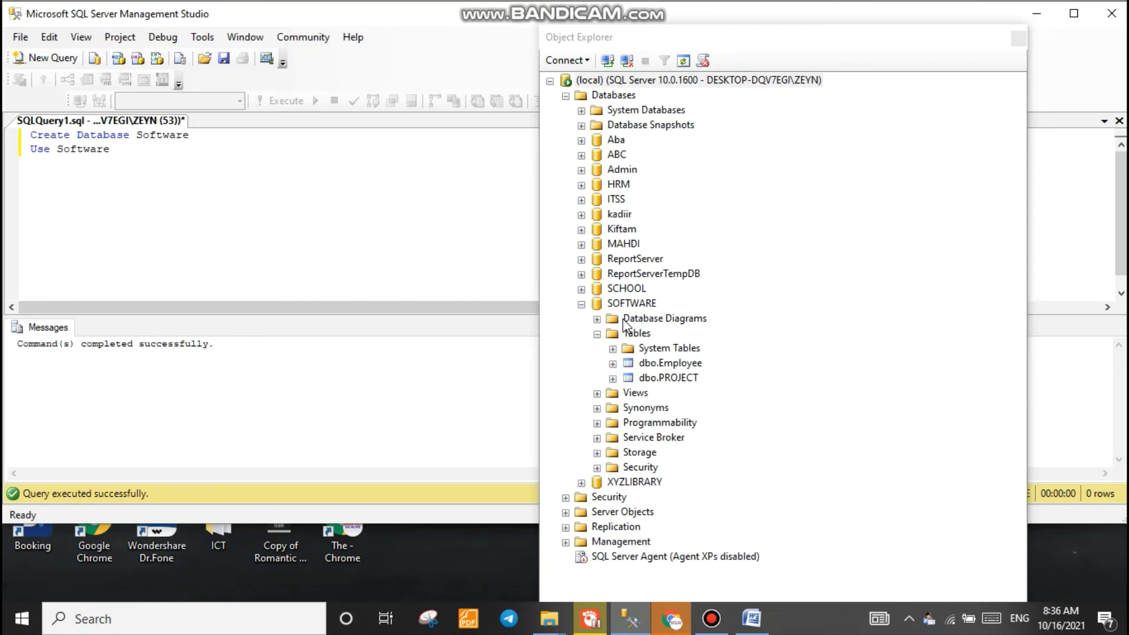
# Step: Begin another export from the SOFTWARE database, accepting SQL Server Native Client 10.0 on the local server as the source
pyautogui.click(683, 381)
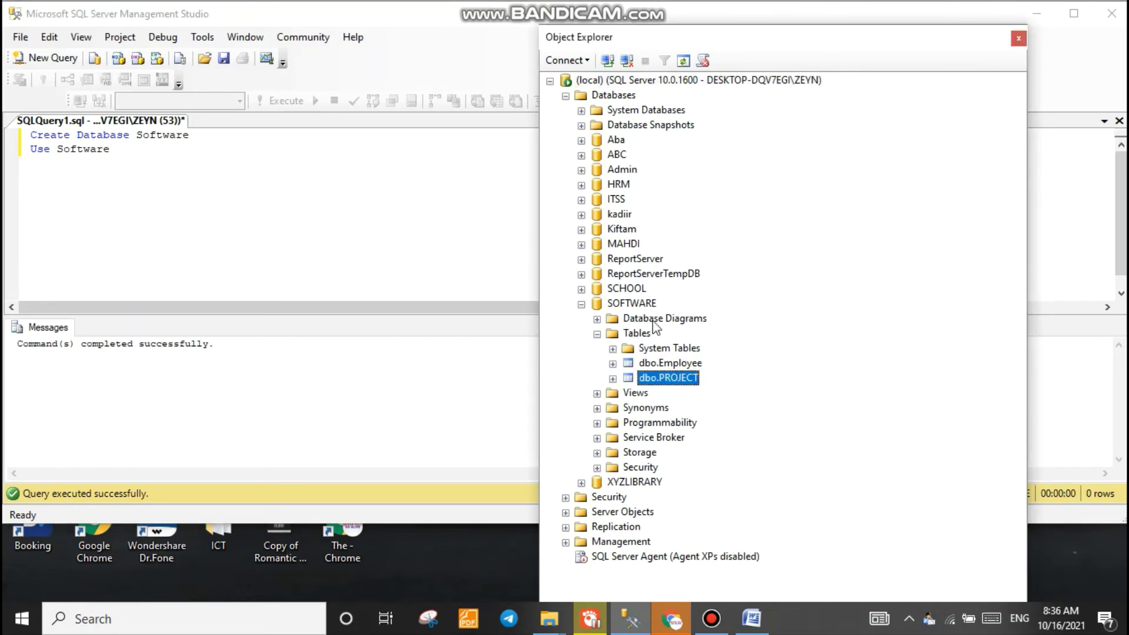
pyautogui.click(628, 304)
pyautogui.rightClick(629, 309)
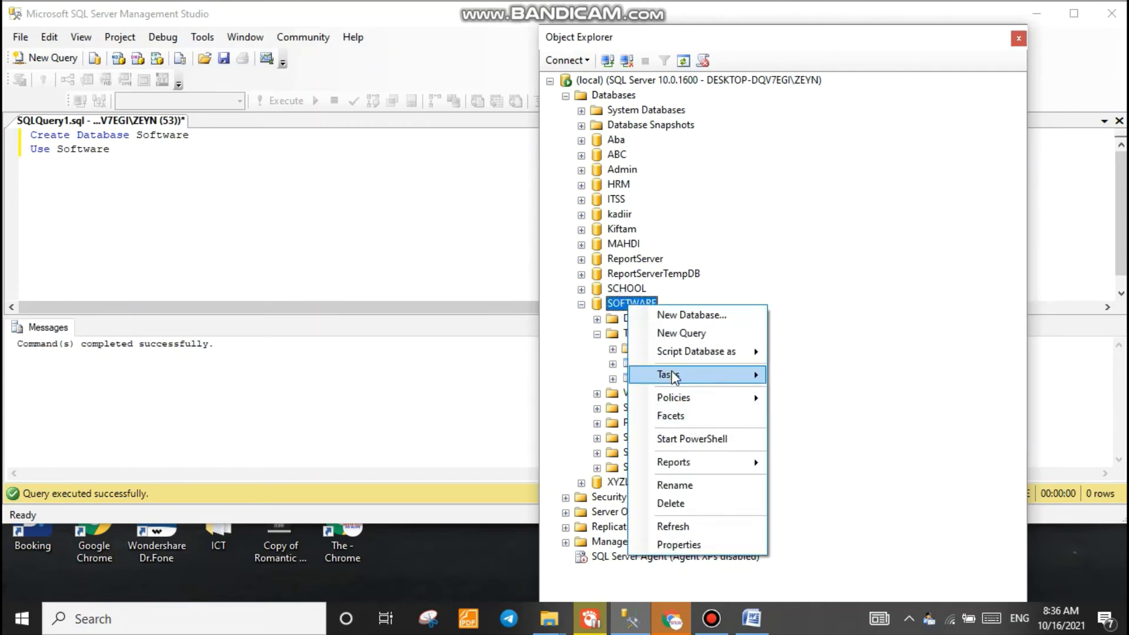
pyautogui.moveTo(671, 371)
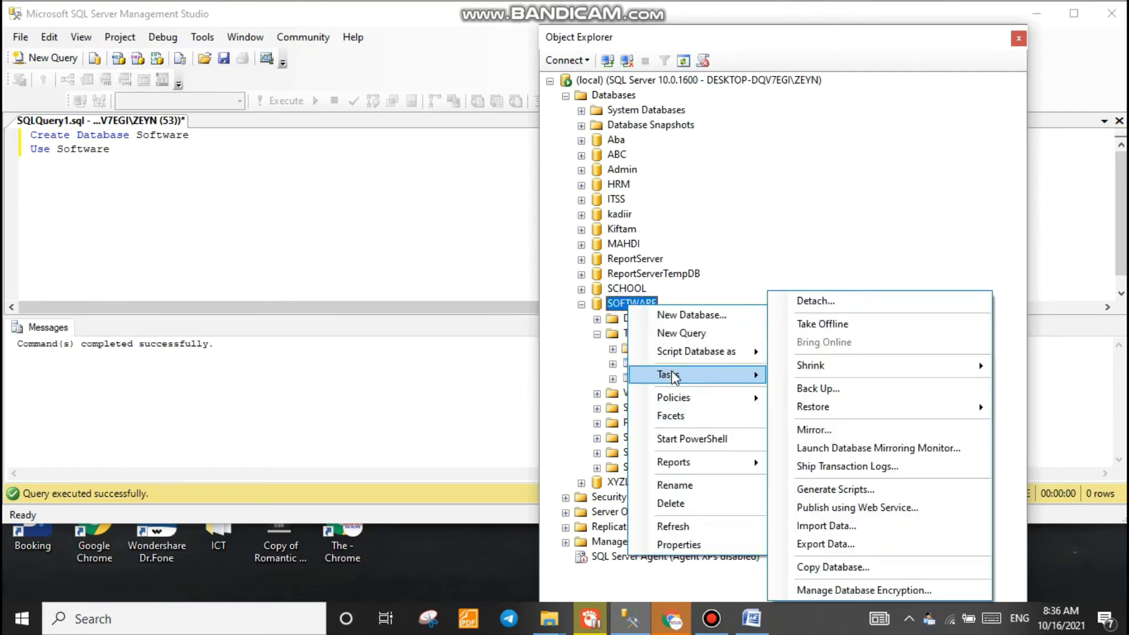
pyautogui.click(813, 545)
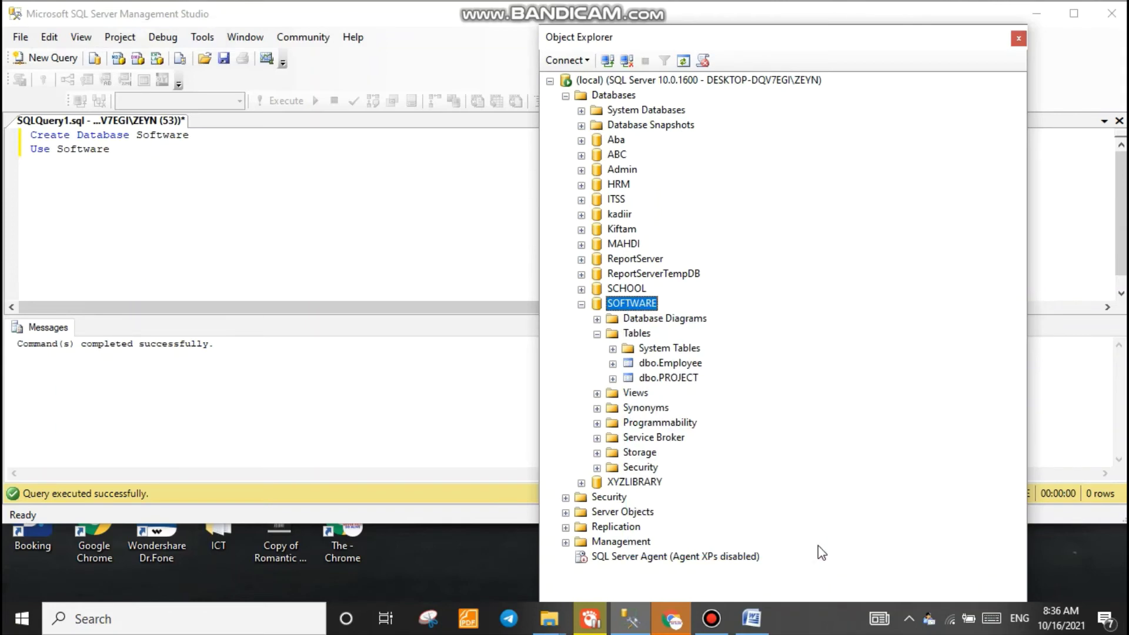
pyautogui.click(338, 498)
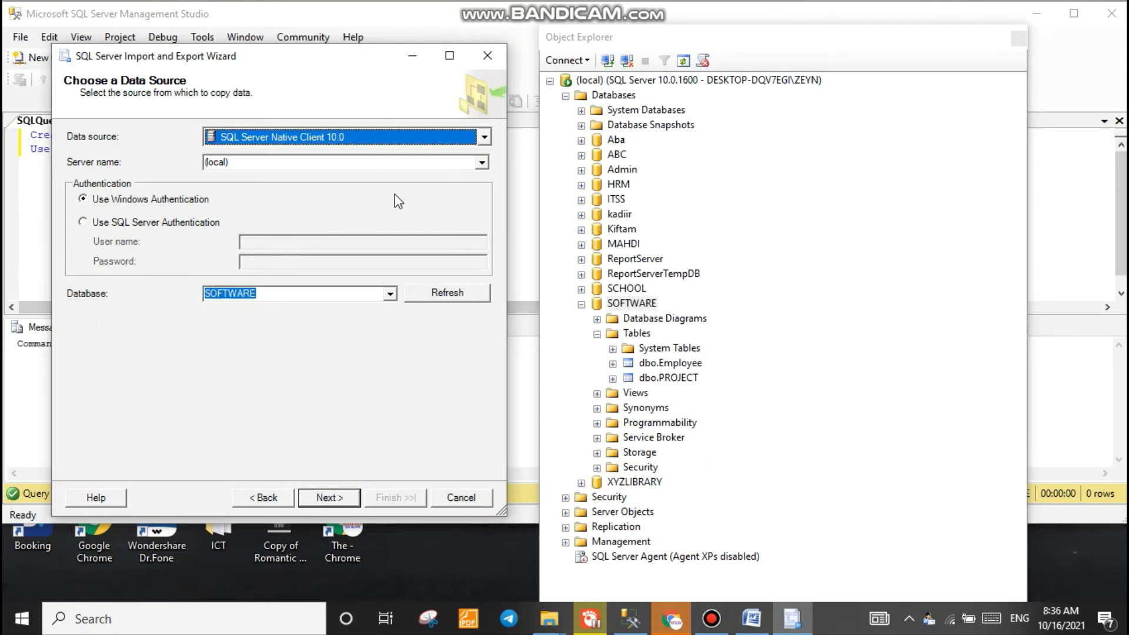
pyautogui.click(350, 497)
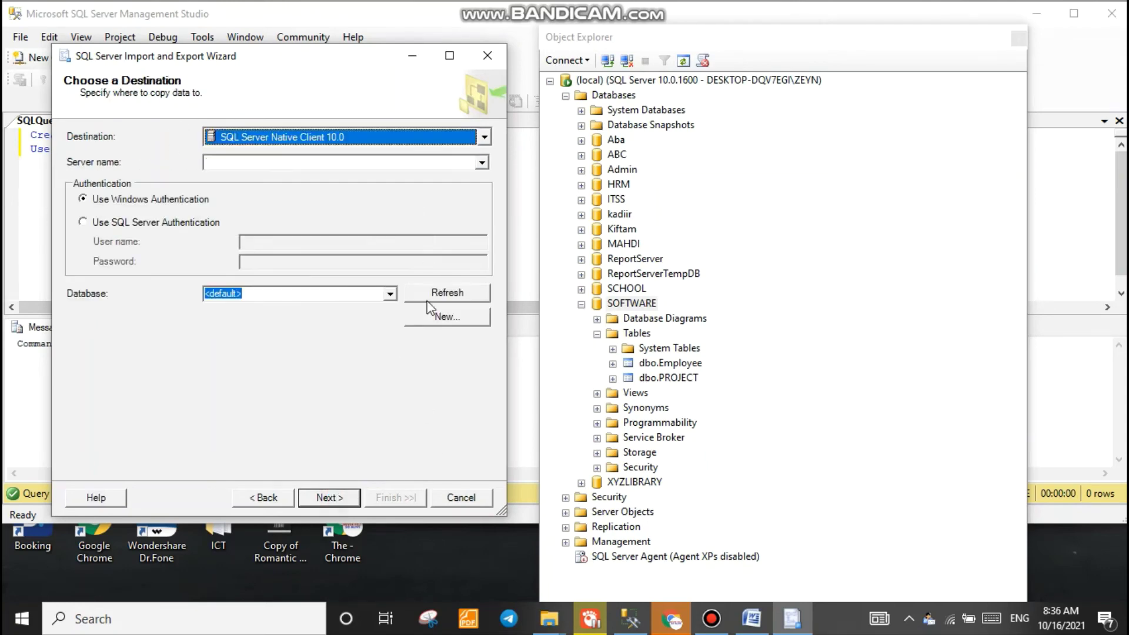
# Step: Set the export destination to Microsoft Excel, using the Staff workbook on the Desktop with the first row as column names
pyautogui.click(355, 137)
pyautogui.scroll(2, 329, 206)
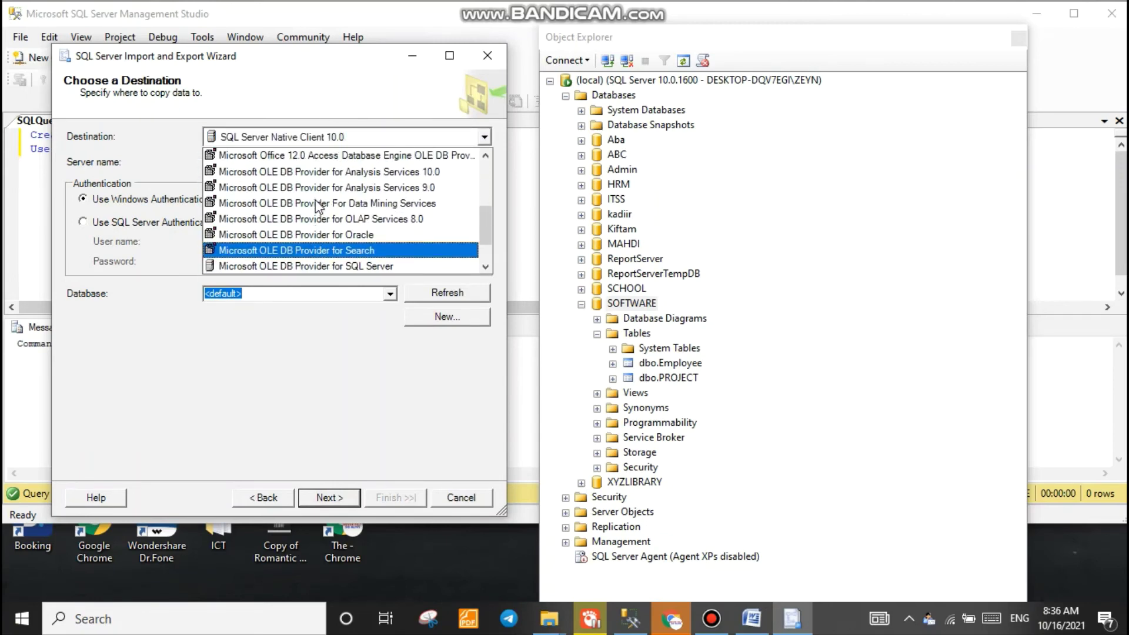
pyautogui.scroll(1, 318, 207)
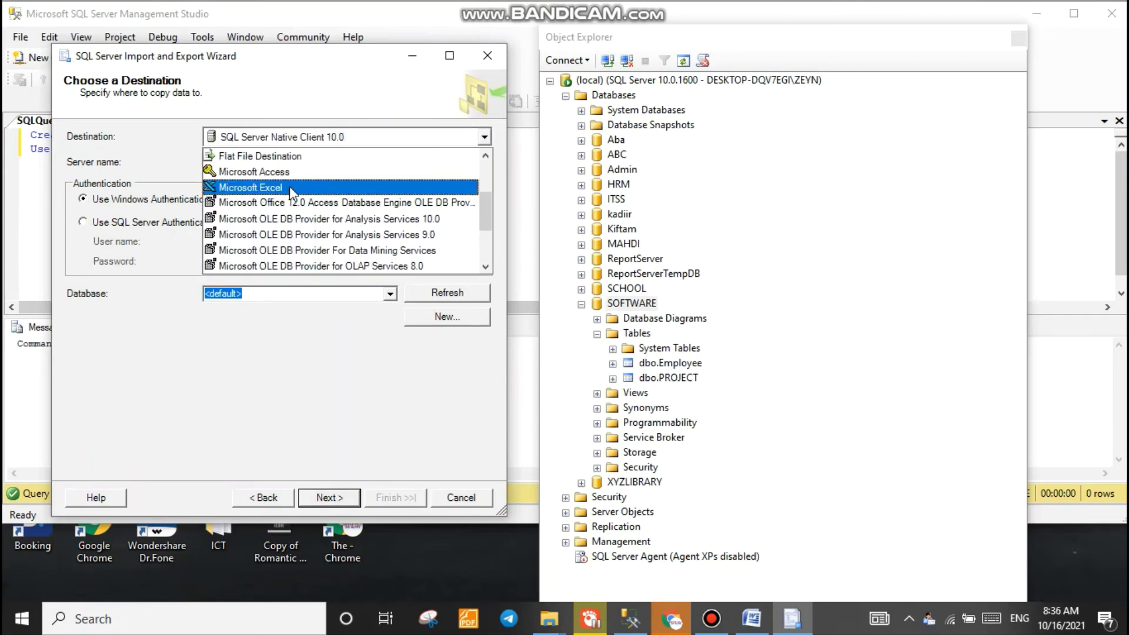
pyautogui.click(289, 185)
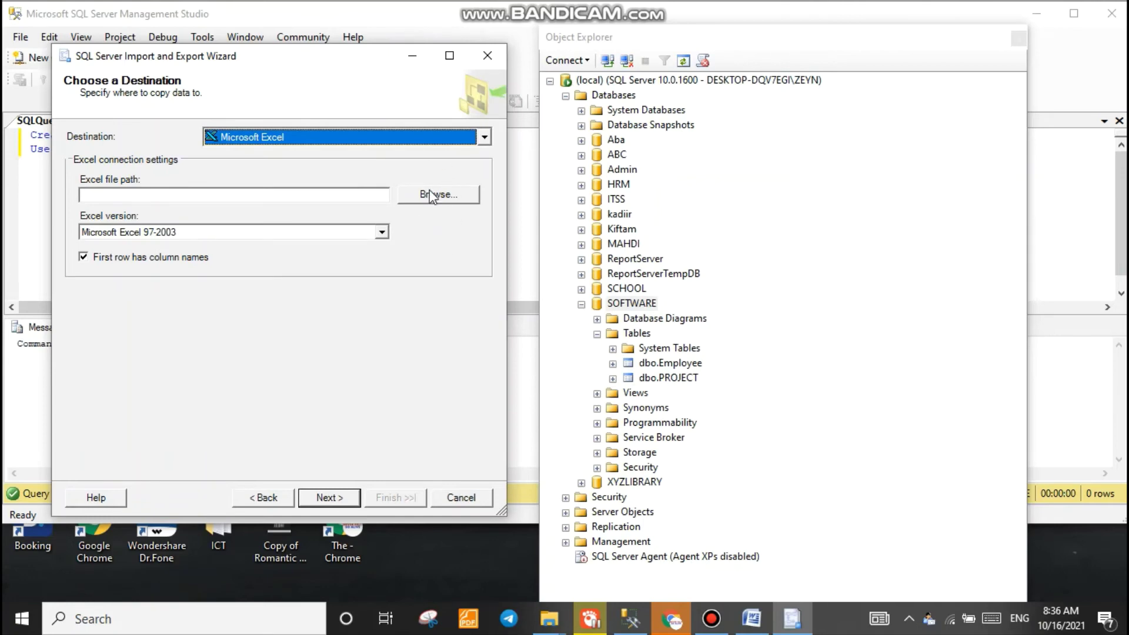
pyautogui.click(438, 194)
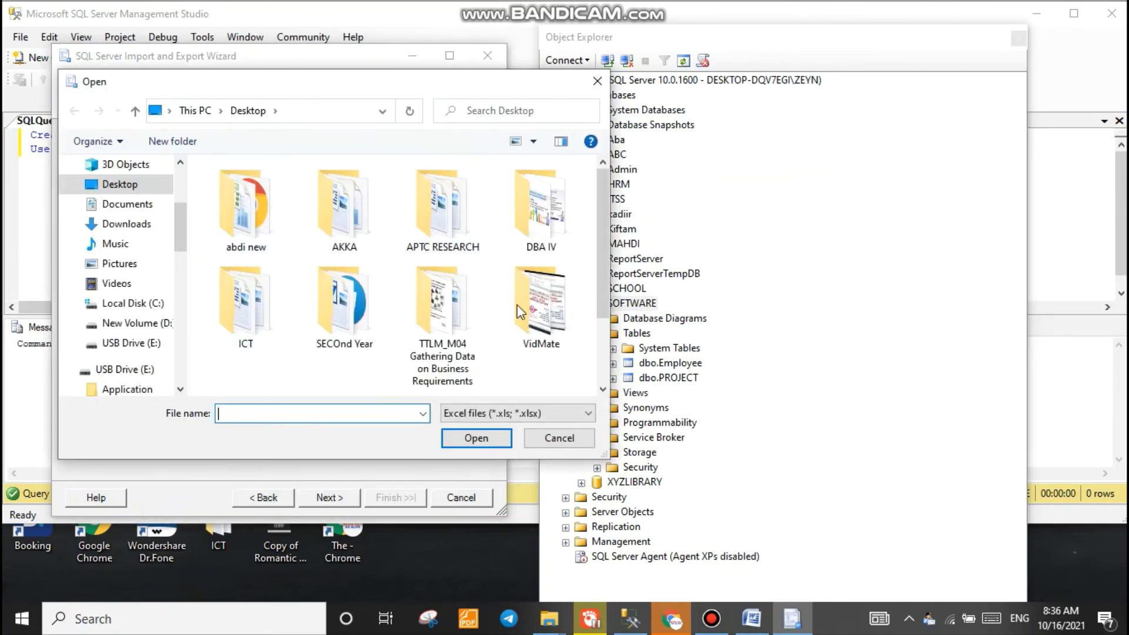
pyautogui.click(266, 340)
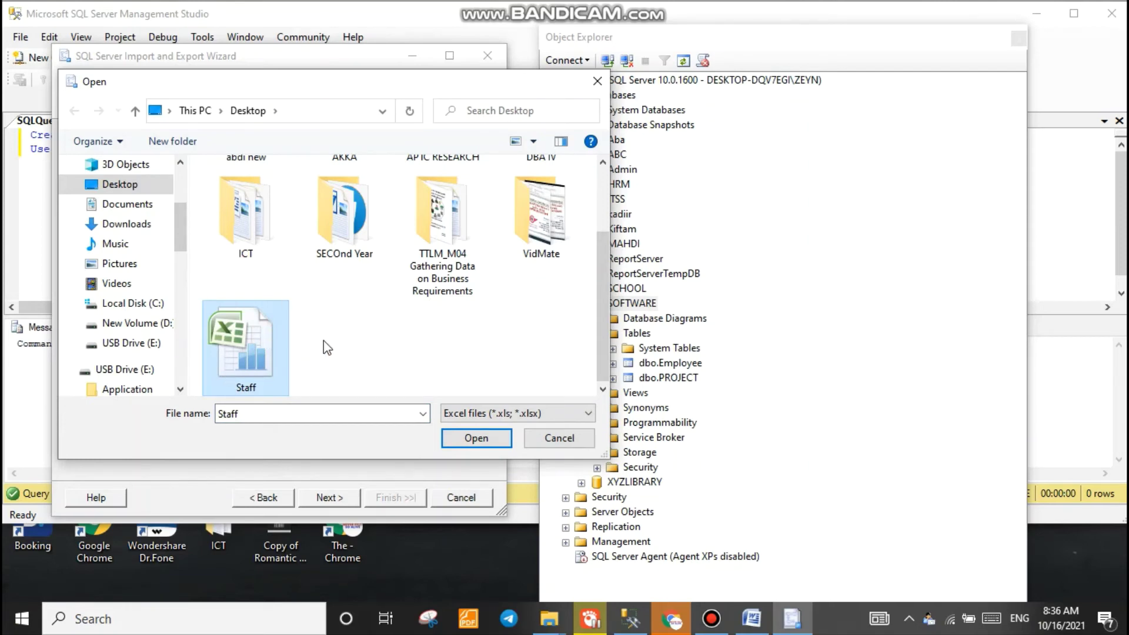
pyautogui.click(479, 441)
pyautogui.click(328, 496)
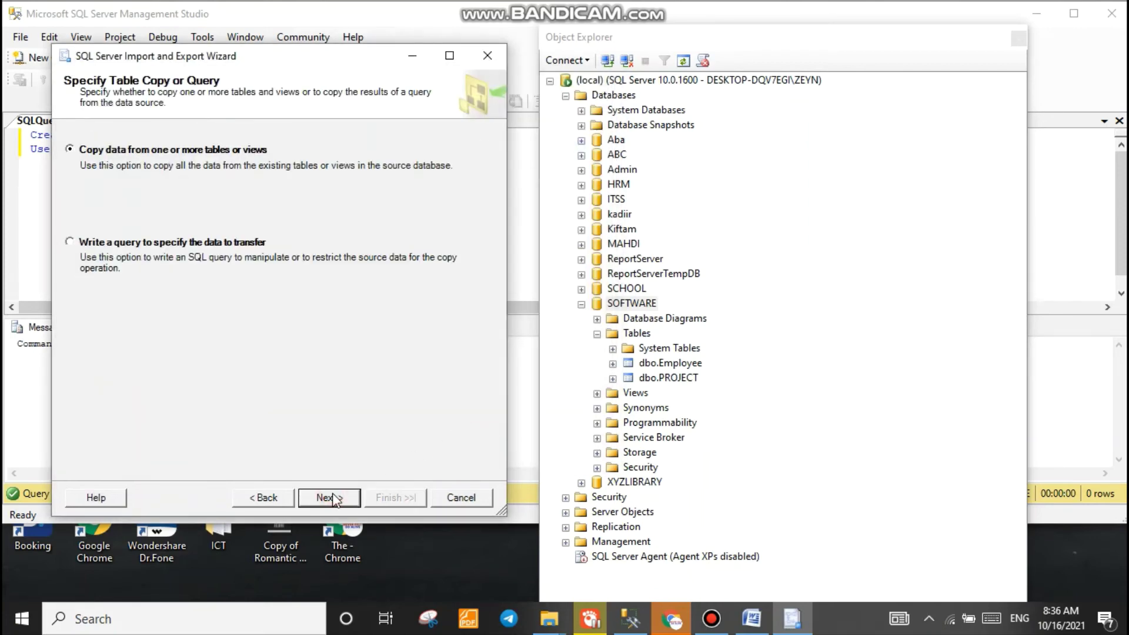
# Step: Export the whole dbo.PROJECT table, running the package immediately without saving it, and close the wizard
pyautogui.click(329, 495)
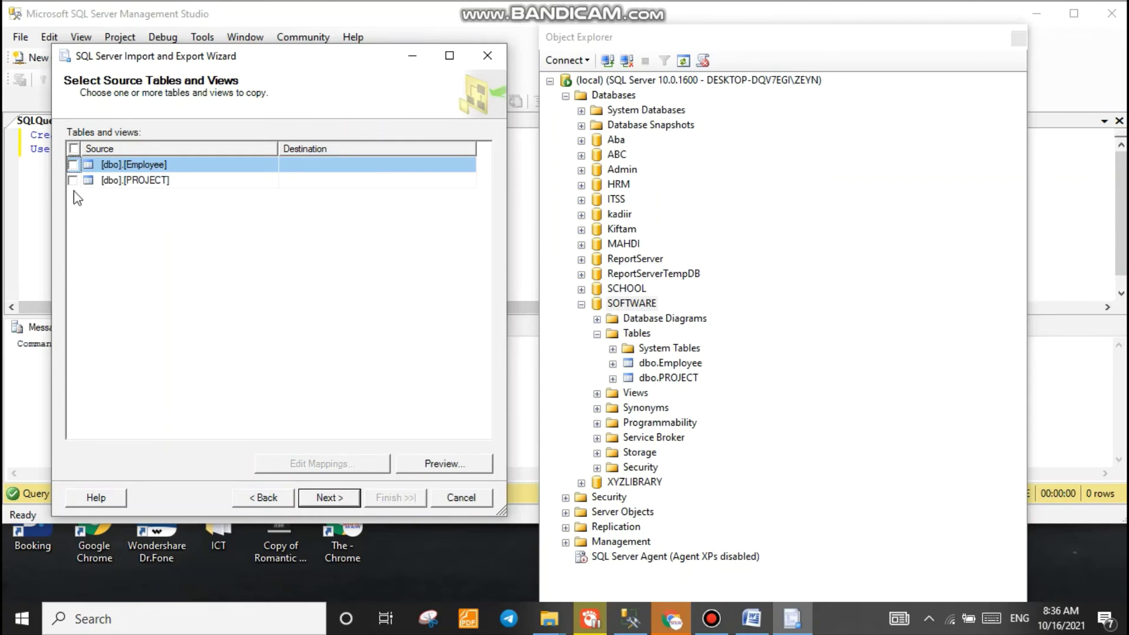
pyautogui.click(73, 181)
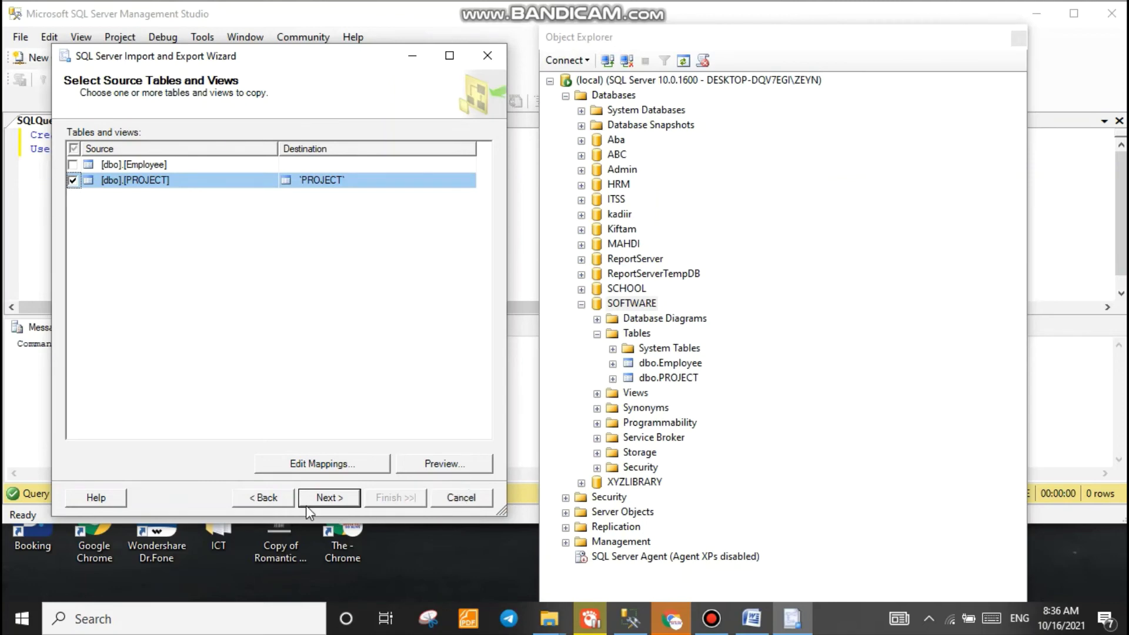
pyautogui.click(319, 496)
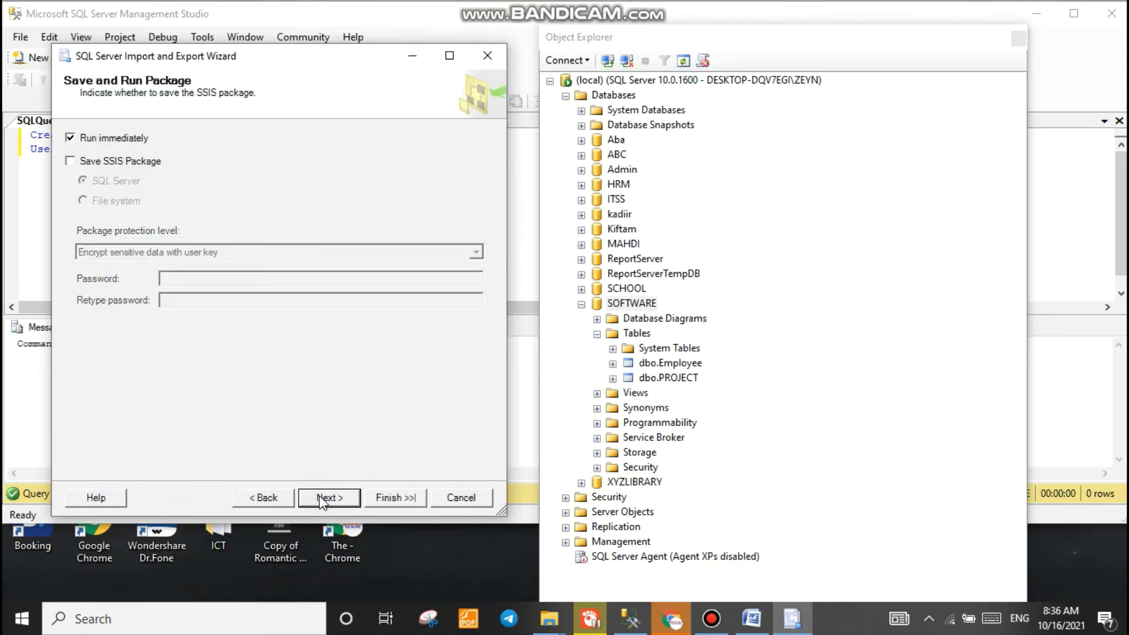
pyautogui.click(338, 498)
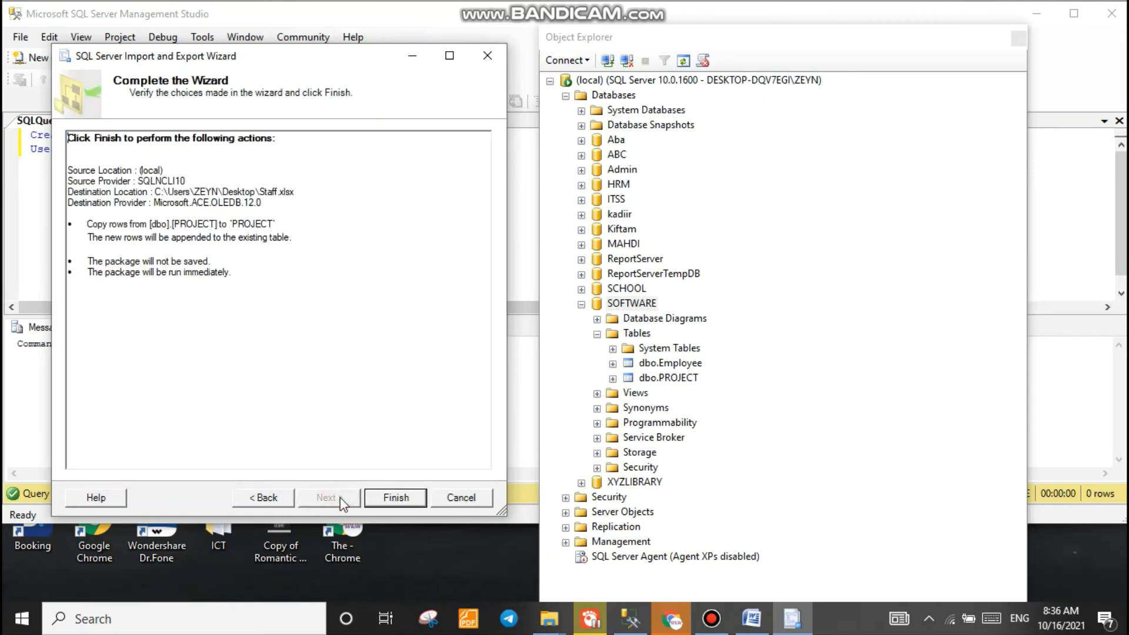
pyautogui.click(394, 498)
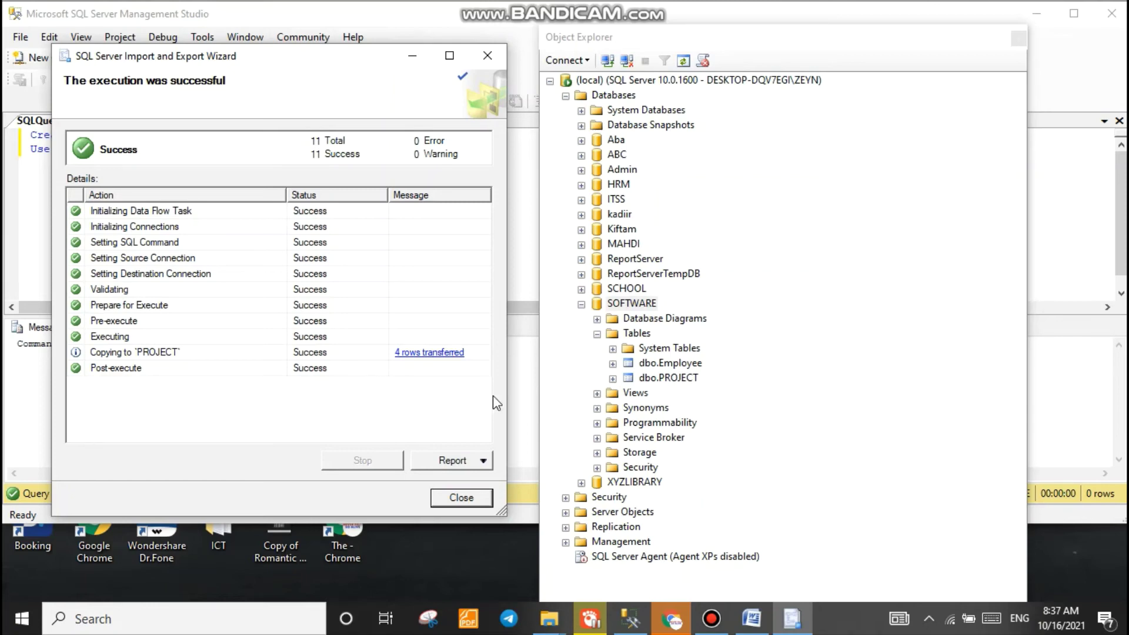
pyautogui.click(460, 498)
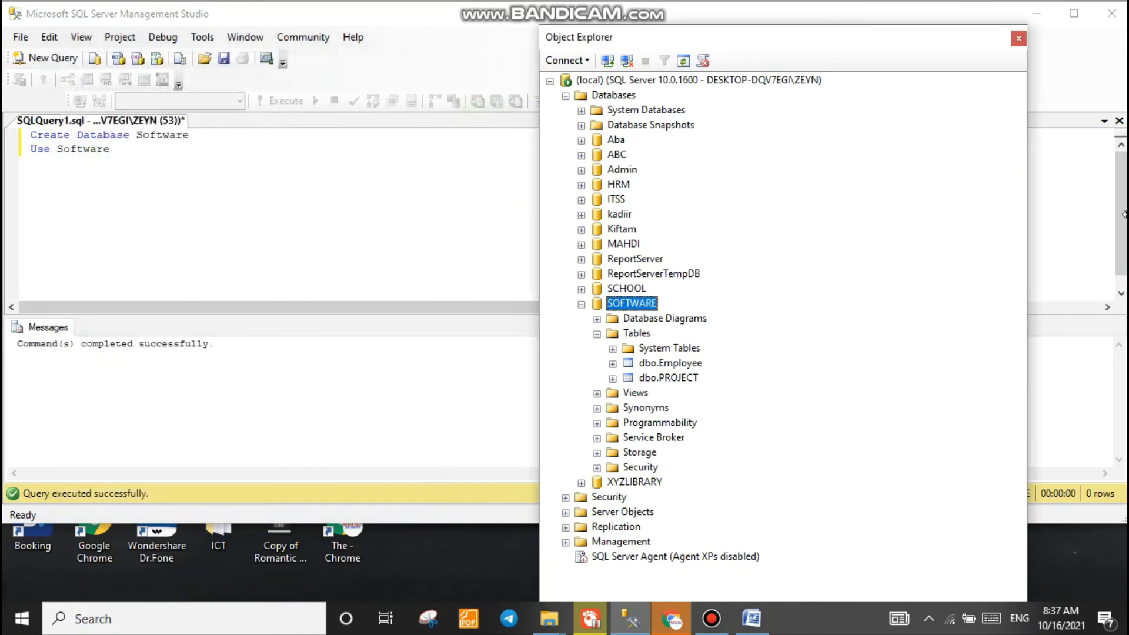
# Step: Open the Staff workbook from the desktop, check the exported records on its PROJECT sheet, and minimize Excel
pyautogui.click(1038, 8)
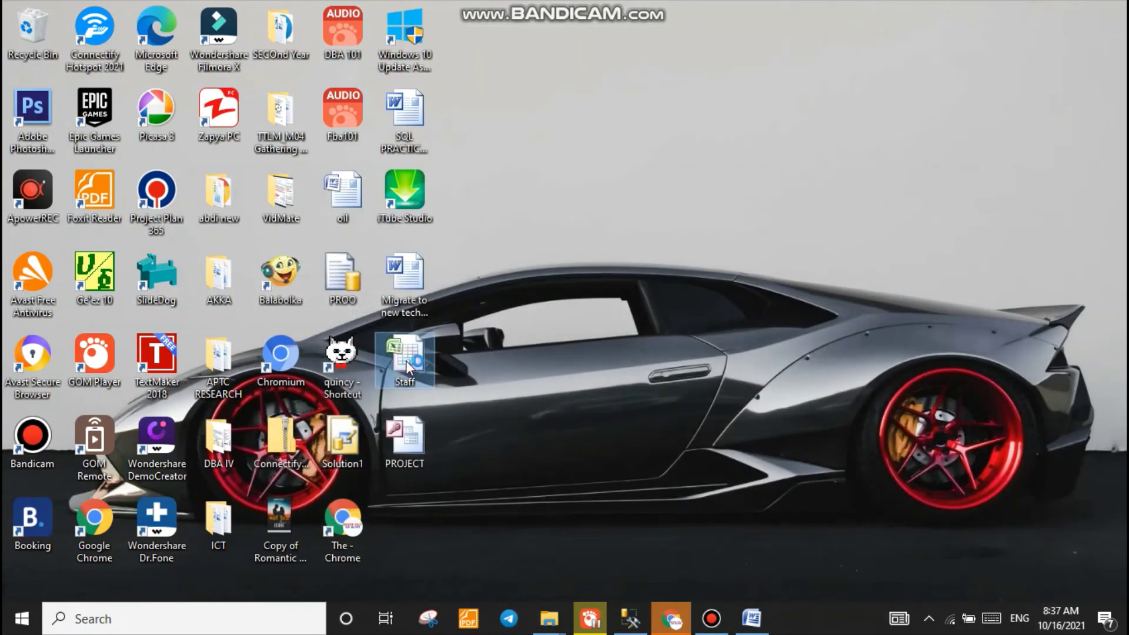
pyautogui.doubleClick(405, 360)
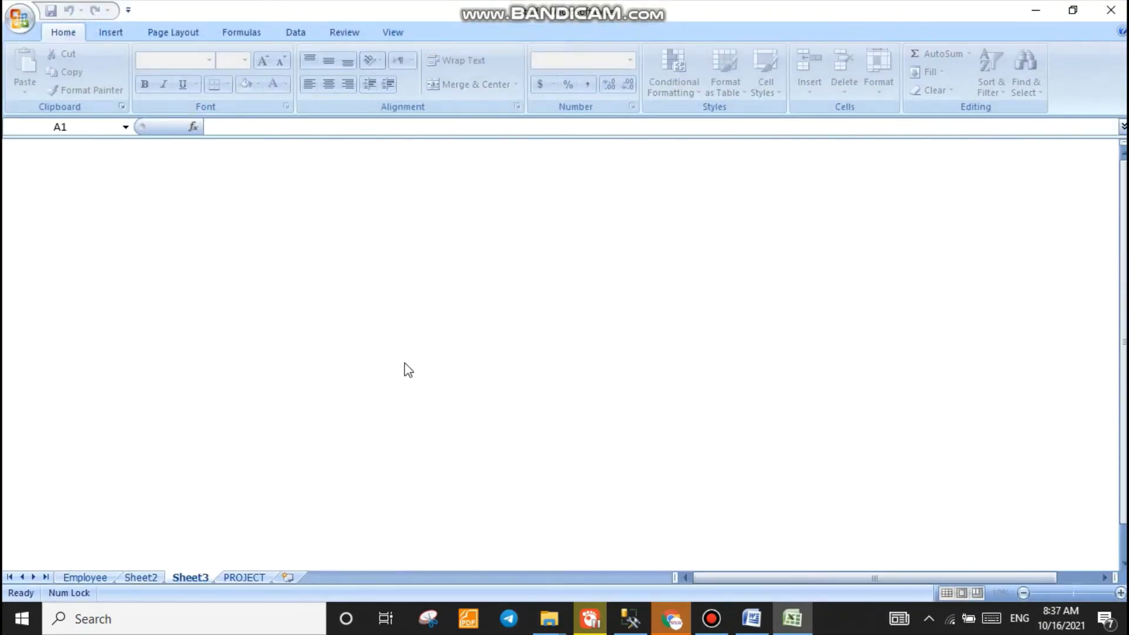
pyautogui.click(245, 578)
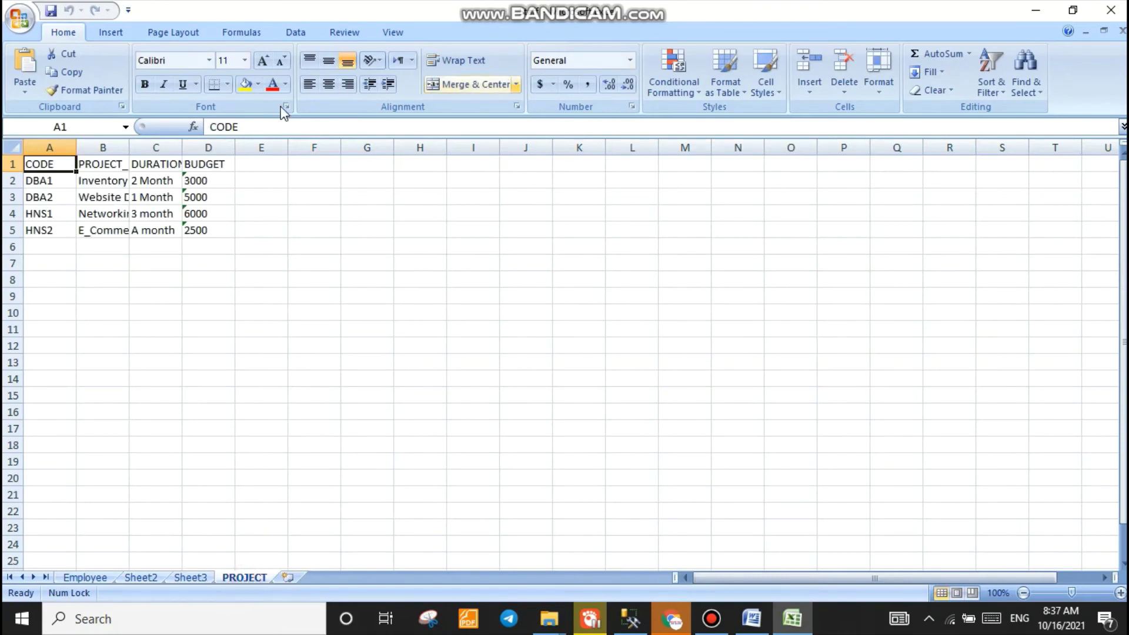
pyautogui.click(175, 263)
pyautogui.moveTo(38, 166); pyautogui.dragTo(194, 237)
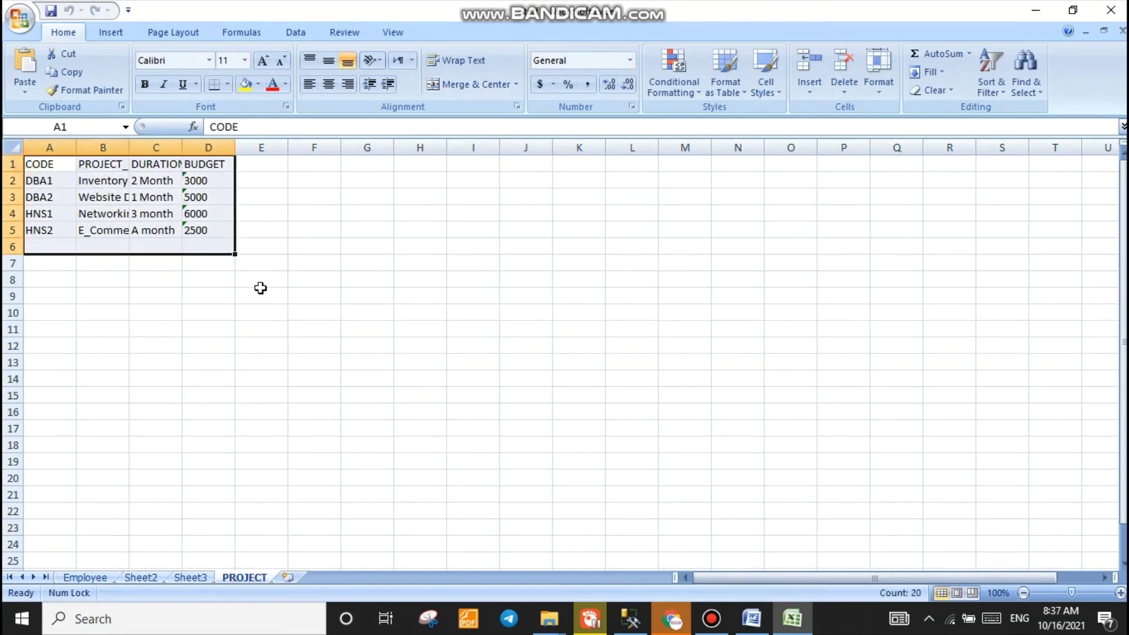
pyautogui.click(302, 294)
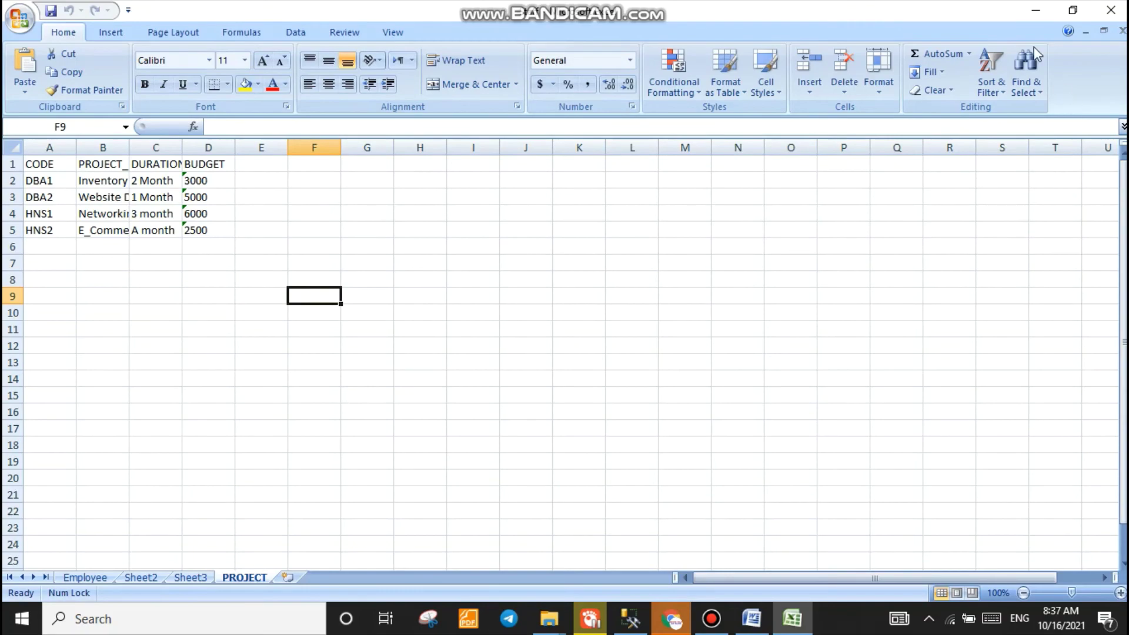
pyautogui.click(1035, 10)
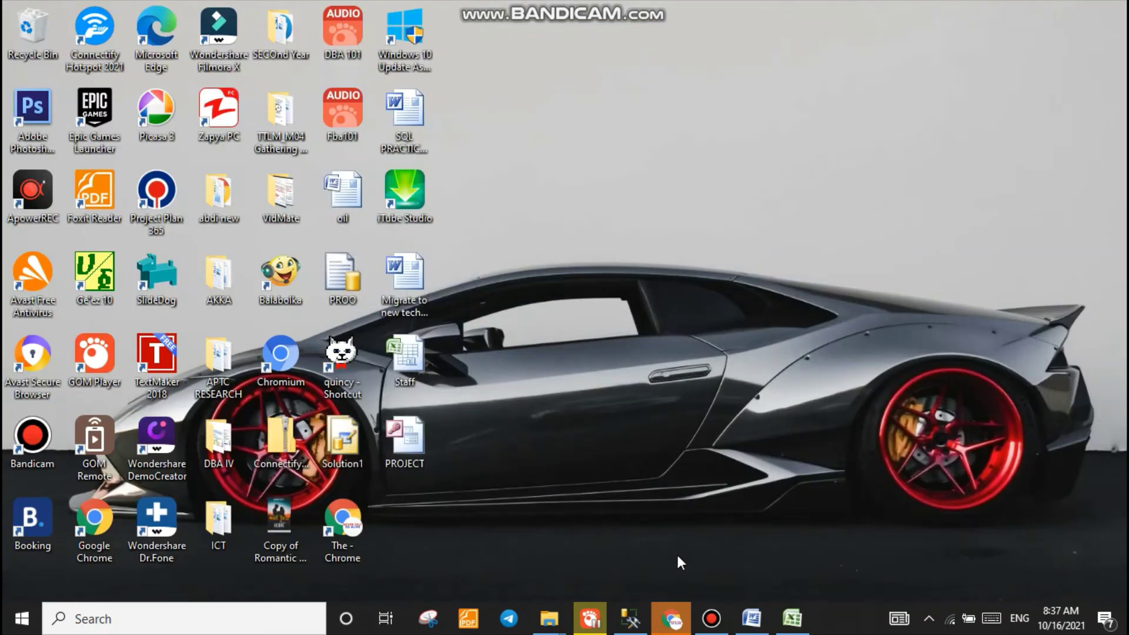
pyautogui.click(629, 617)
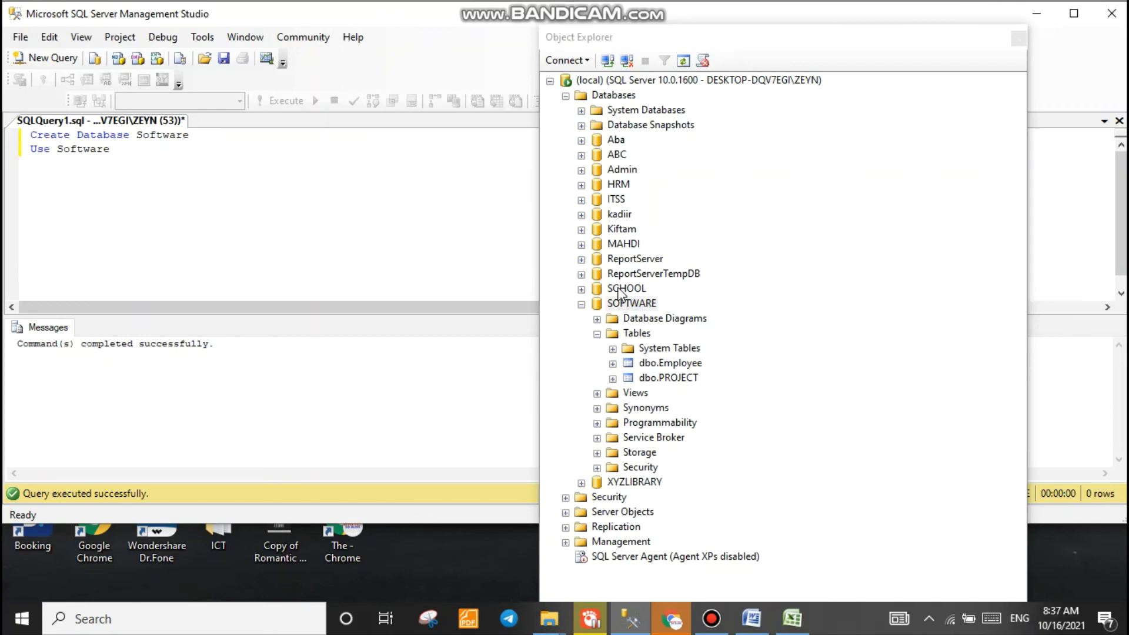
pyautogui.click(1036, 14)
pyautogui.rightClick(679, 225)
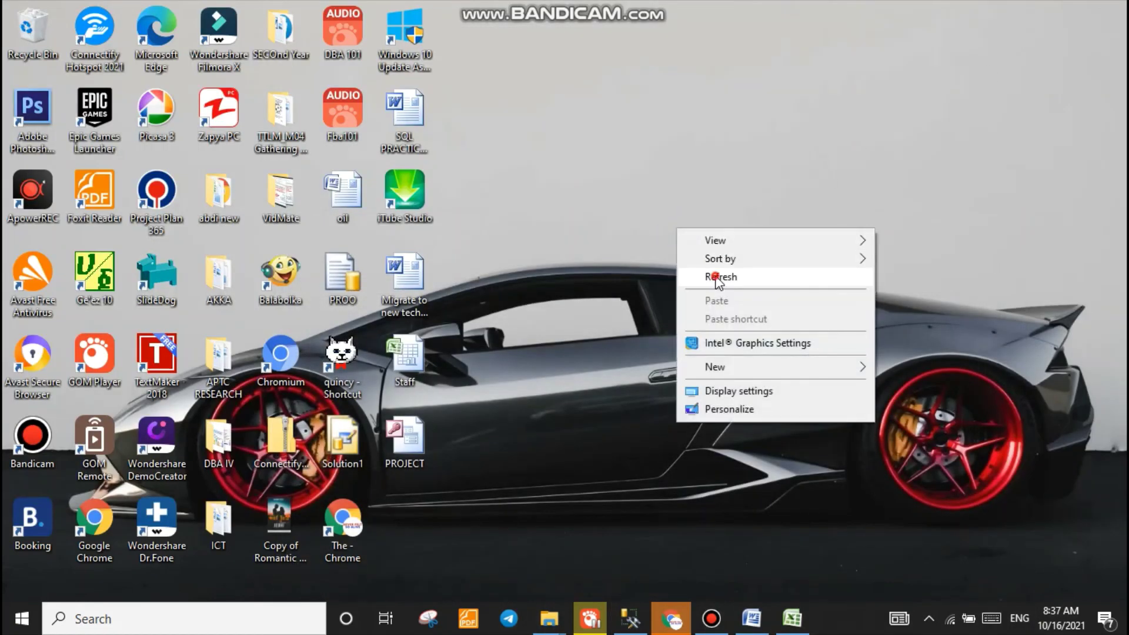
pyautogui.click(705, 272)
pyautogui.rightClick(668, 192)
pyautogui.click(732, 244)
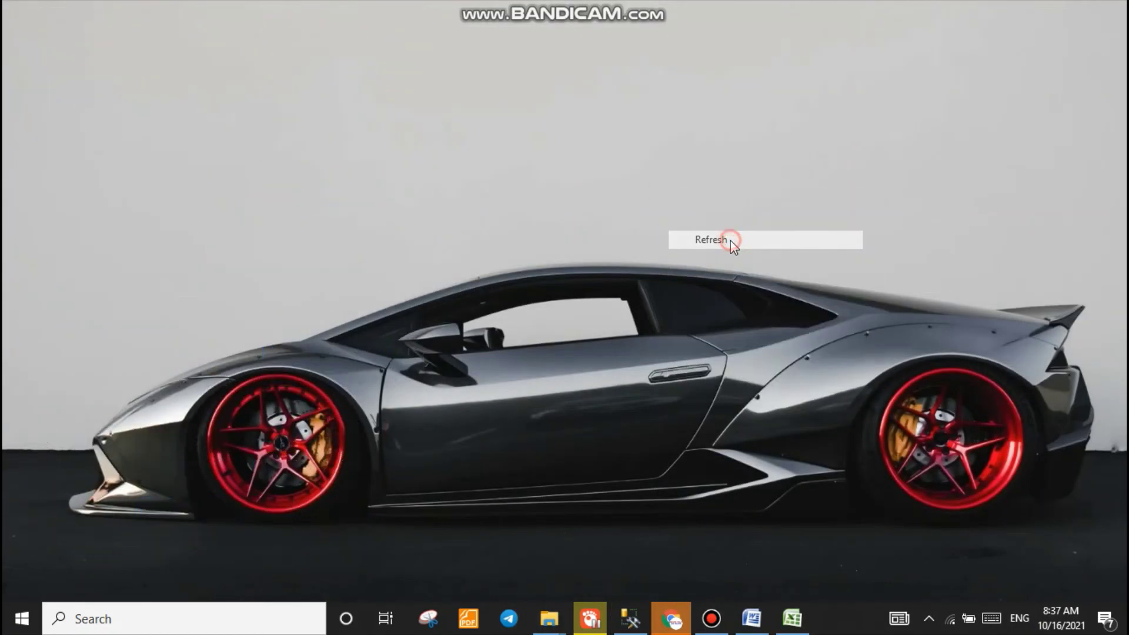
# Step: Launch Microsoft Office Access 2007, start a blank database, and browse for where to store its file
pyautogui.click(175, 629)
pyautogui.write('acc')
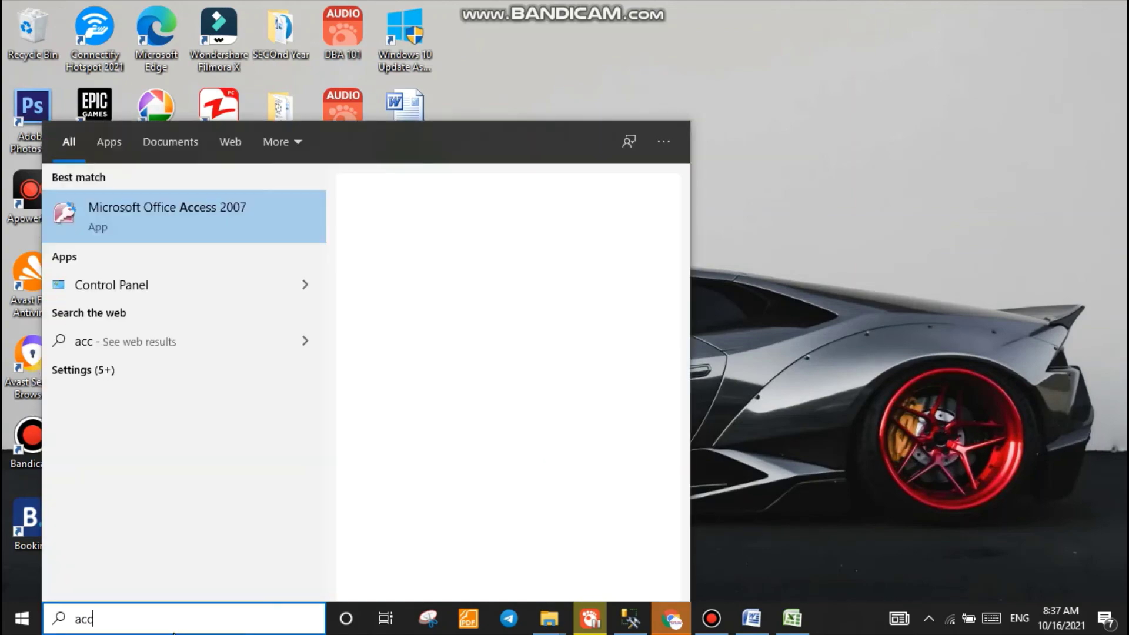
pyautogui.click(199, 207)
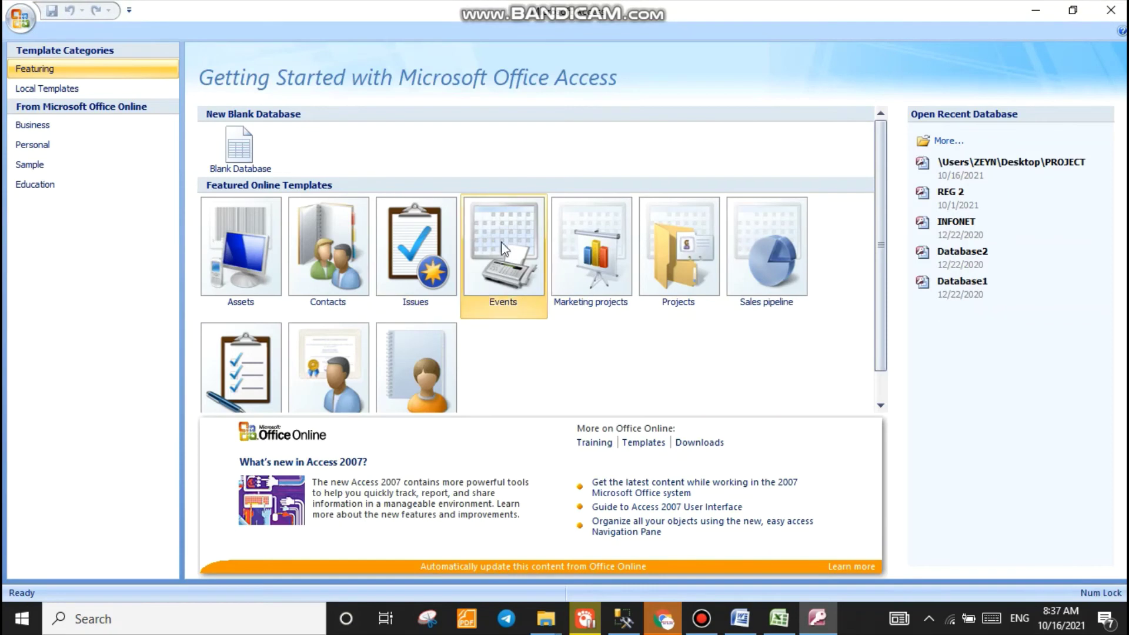
pyautogui.click(241, 153)
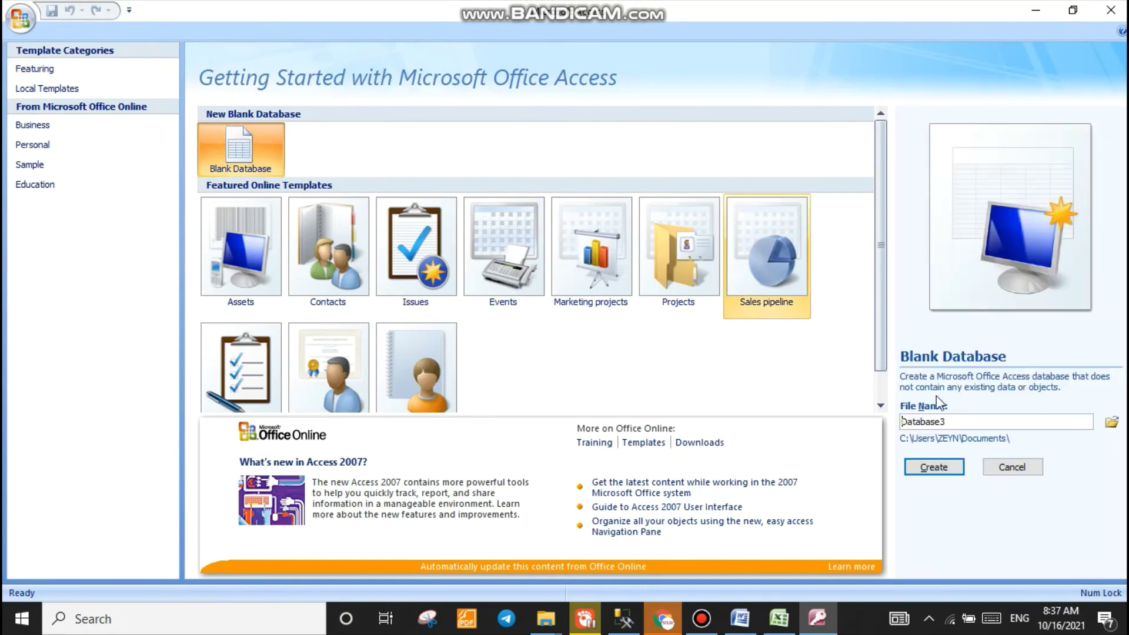
pyautogui.click(1111, 422)
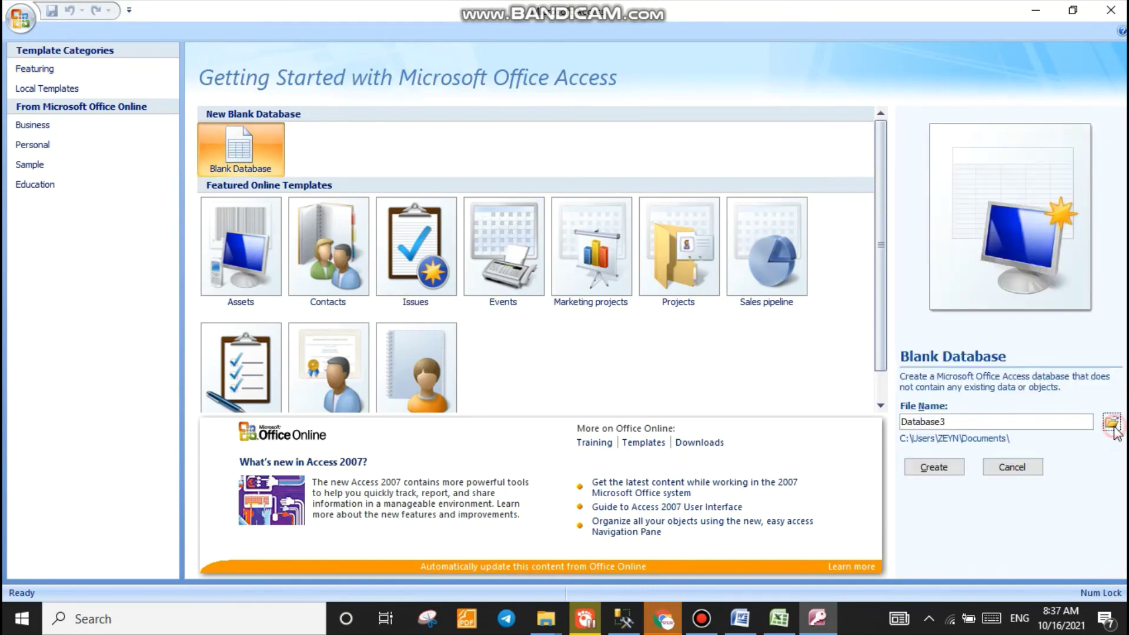
# Step: Enter a person's first name in capitals as the new database's file name, keeping the Access 2007 Databases type
pyautogui.click(238, 335)
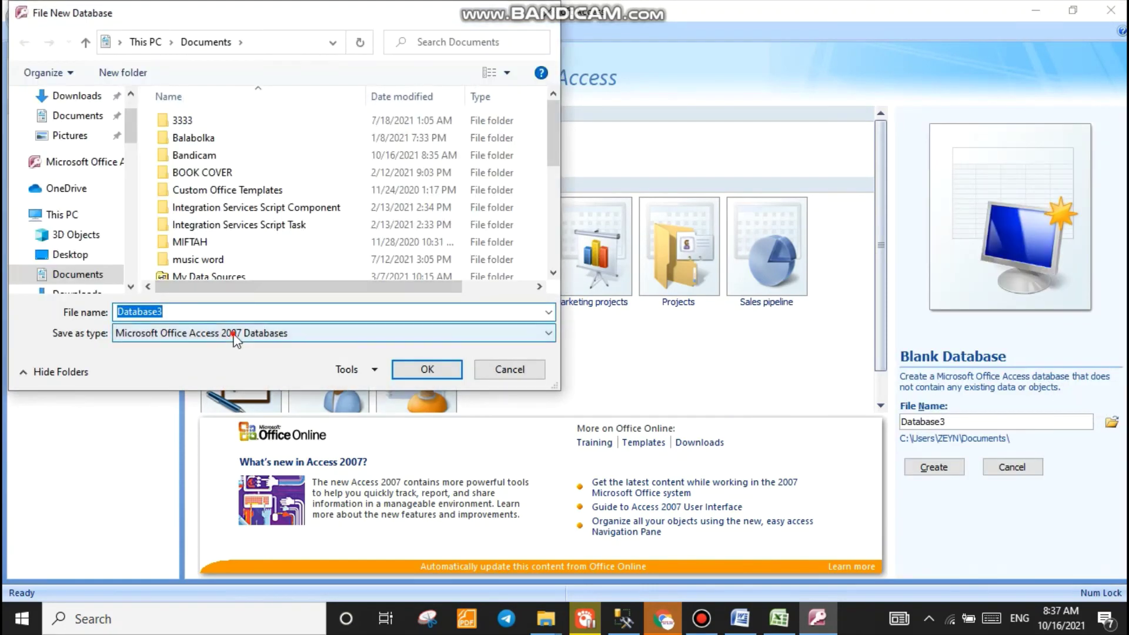
pyautogui.click(289, 334)
pyautogui.doubleClick(232, 313)
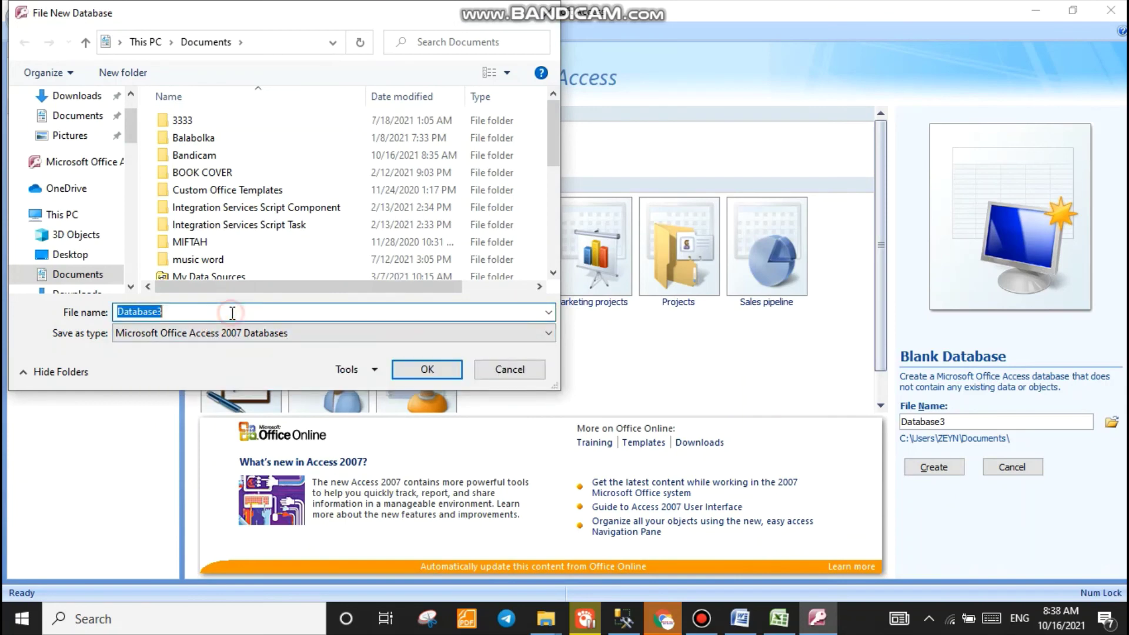
pyautogui.press('capslock')
pyautogui.write('P')
pyautogui.press('BackSpace')
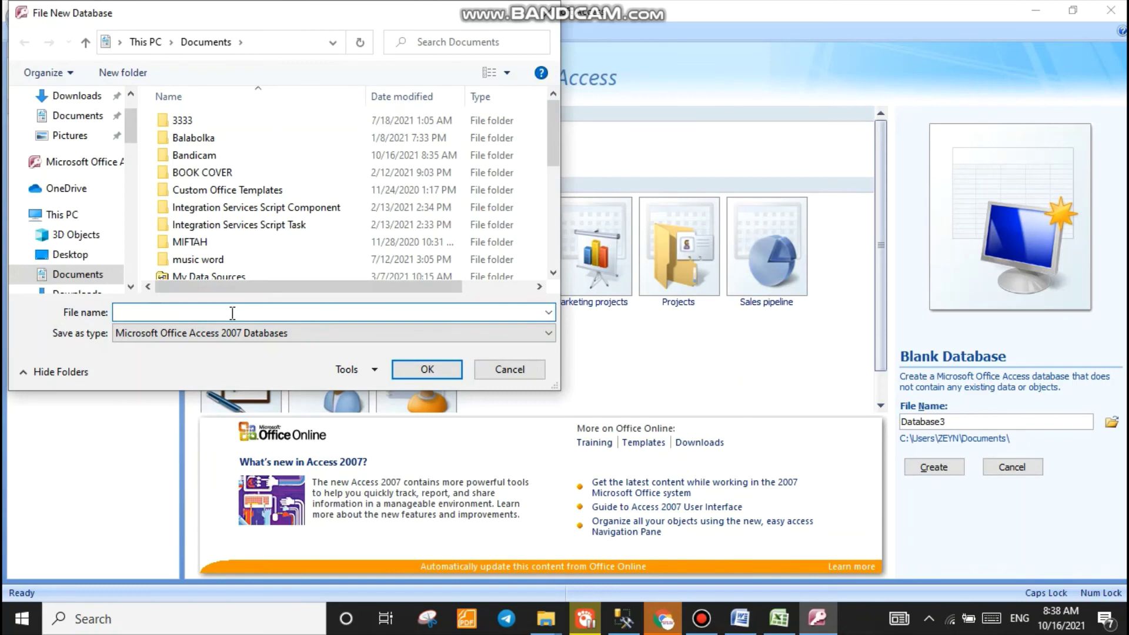
pyautogui.write('D')
pyautogui.press('BackSpace')
pyautogui.write('T')
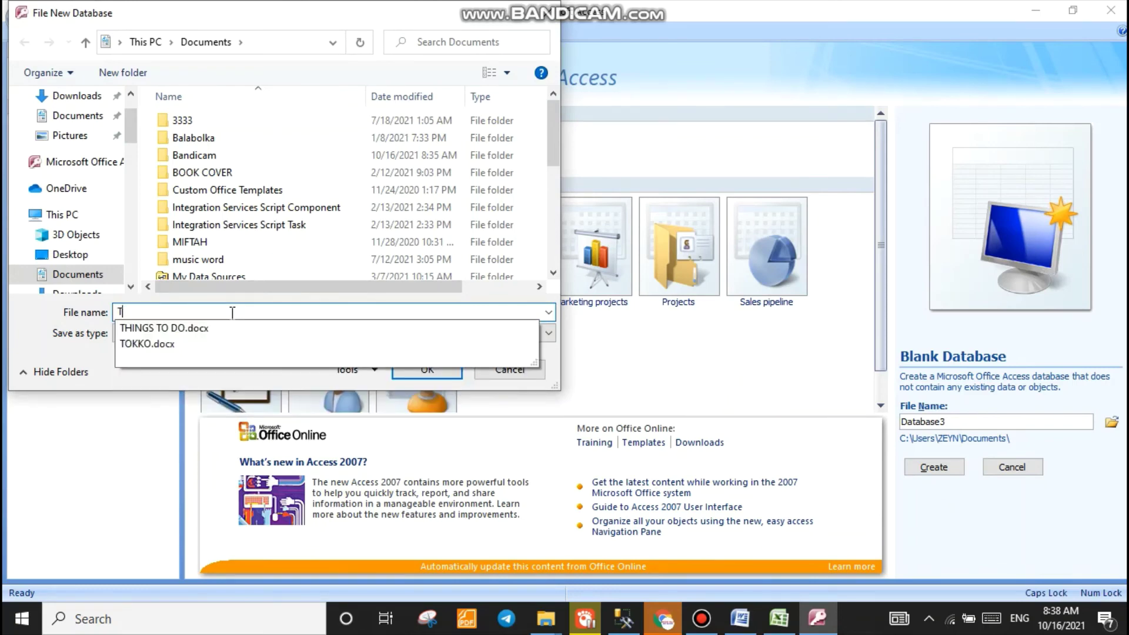
pyautogui.write('ADESSE')
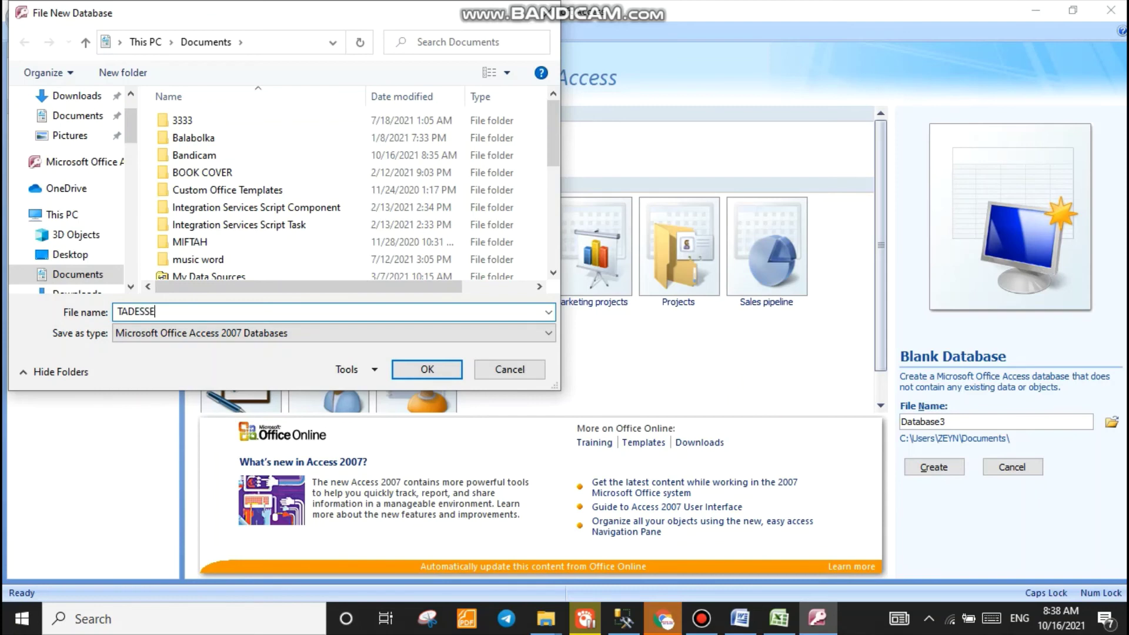
# Step: Choose the Desktop as the new database's storage location and accept the file name and folder
pyautogui.scroll(-3, 264, 247)
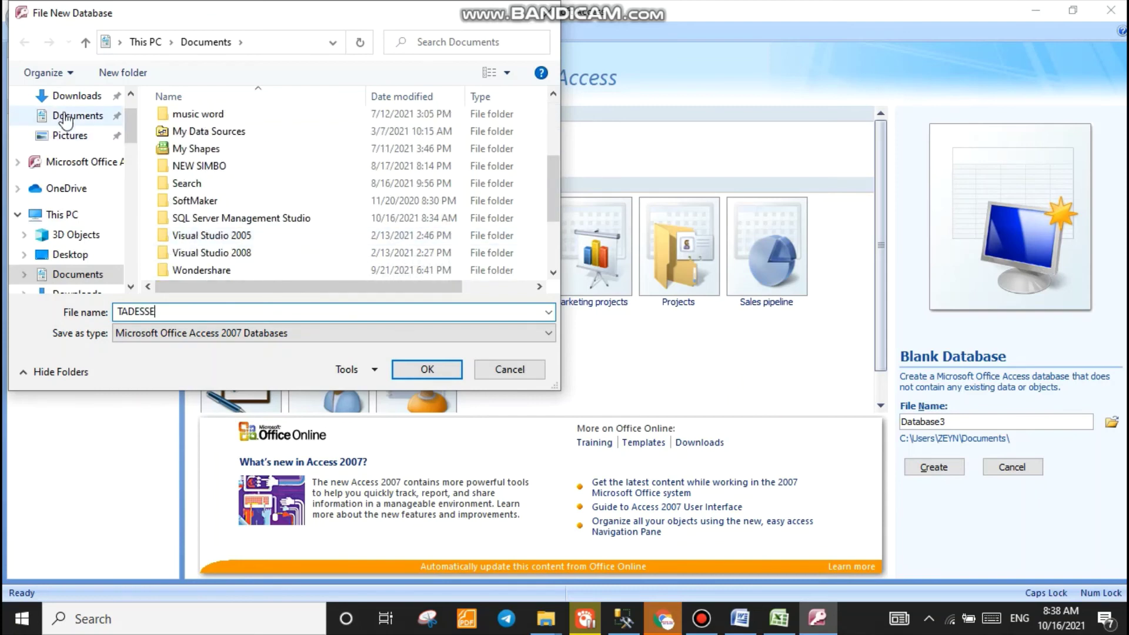
pyautogui.scroll(2, 76, 118)
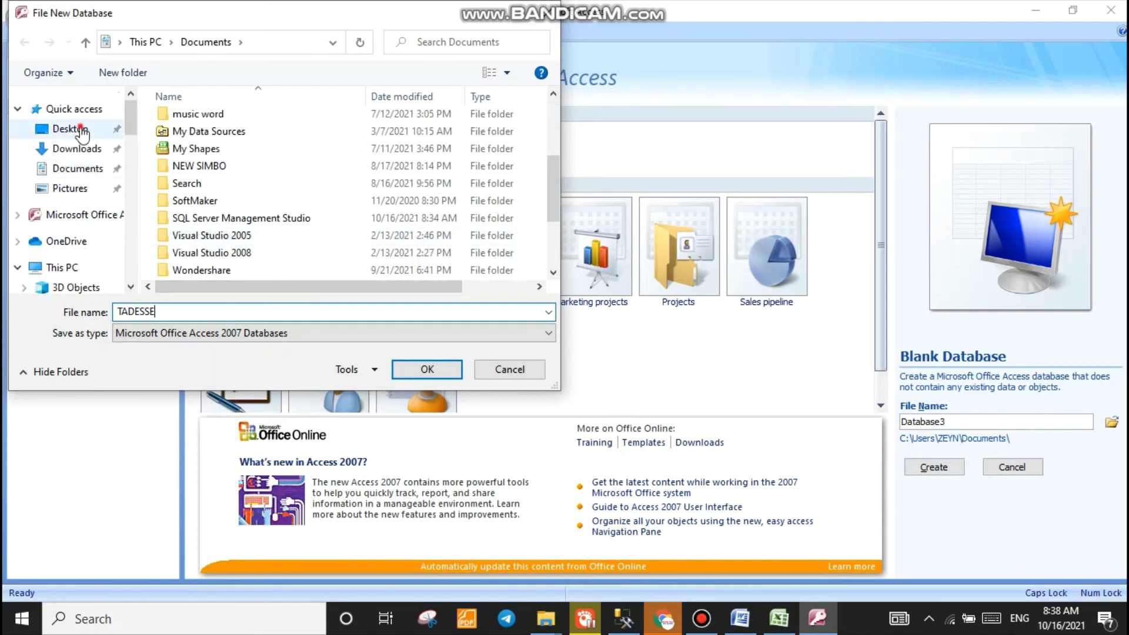
pyautogui.click(67, 129)
pyautogui.scroll(-1, 279, 241)
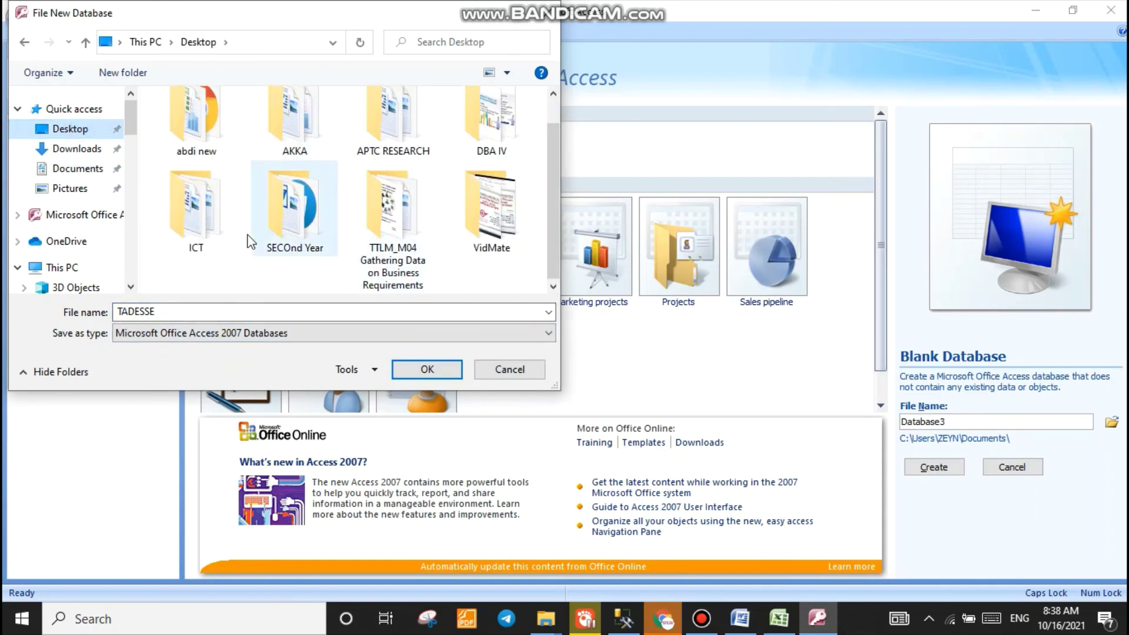
pyautogui.click(152, 314)
pyautogui.click(154, 312)
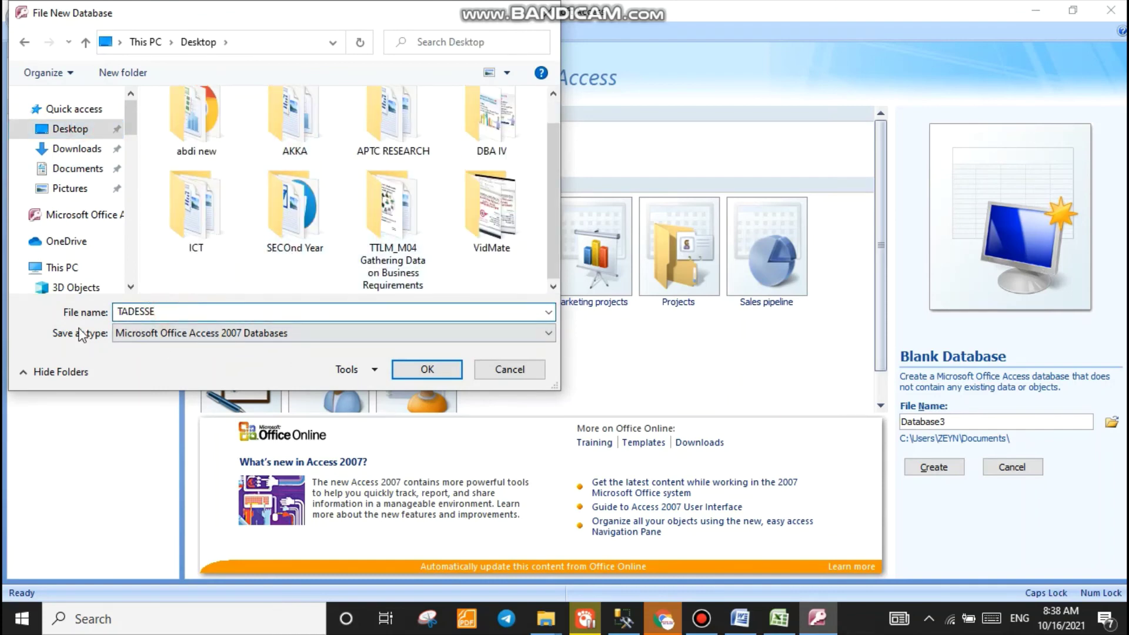
pyautogui.click(428, 369)
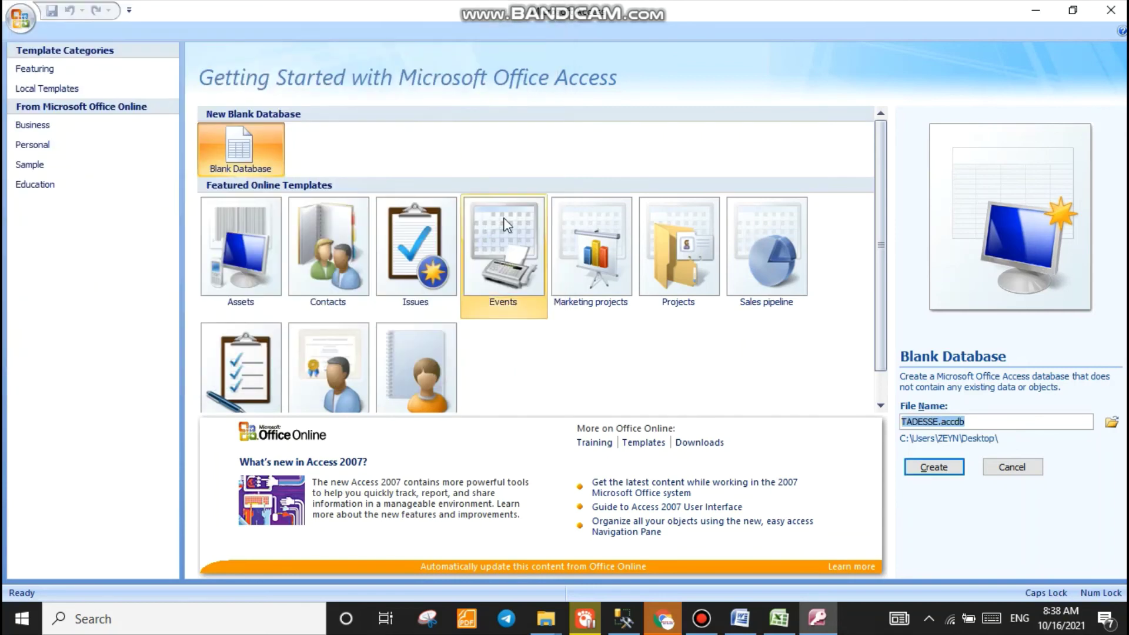
# Step: Create the blank database, close its empty Table1, exit Access, and select the new database file on the desktop
pyautogui.click(939, 466)
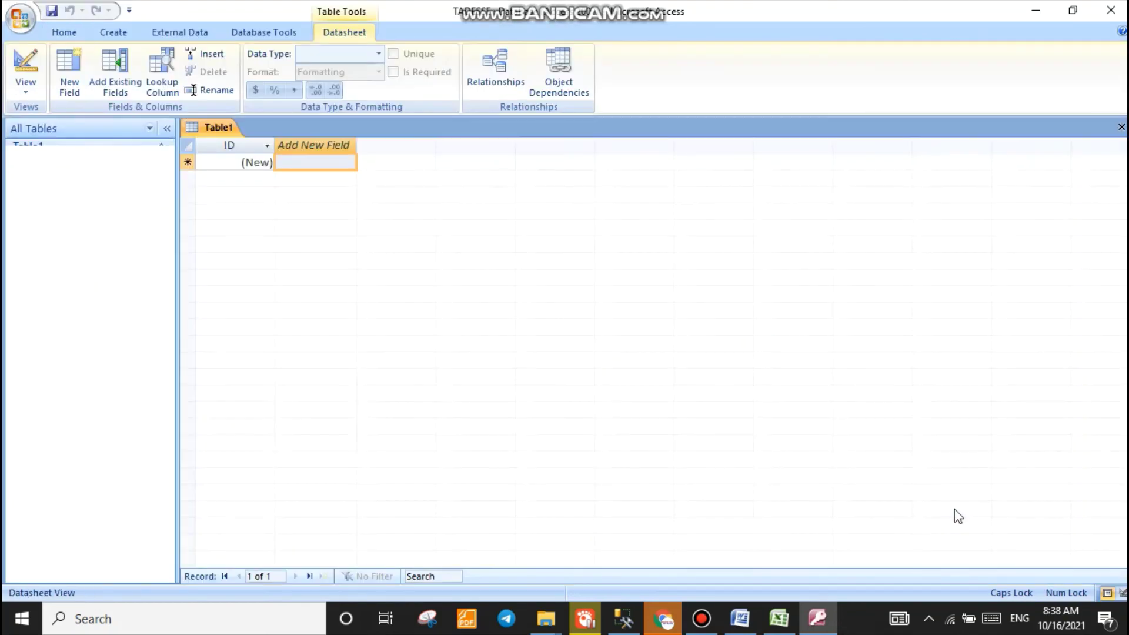
pyautogui.rightClick(201, 121)
pyautogui.click(273, 155)
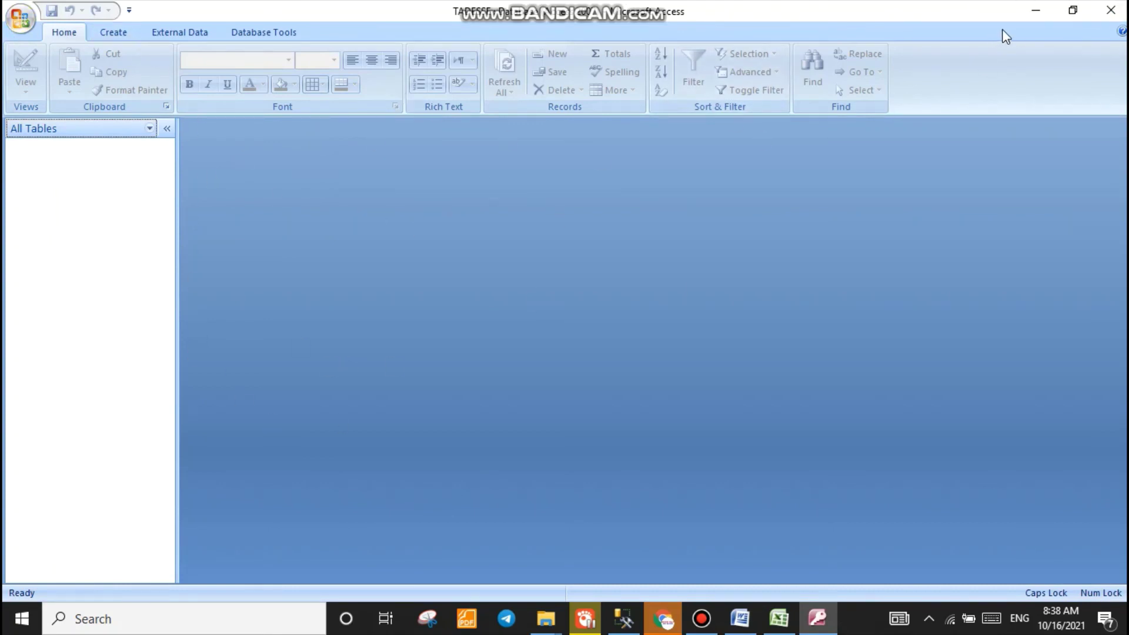
pyautogui.click(1110, 10)
pyautogui.click(411, 526)
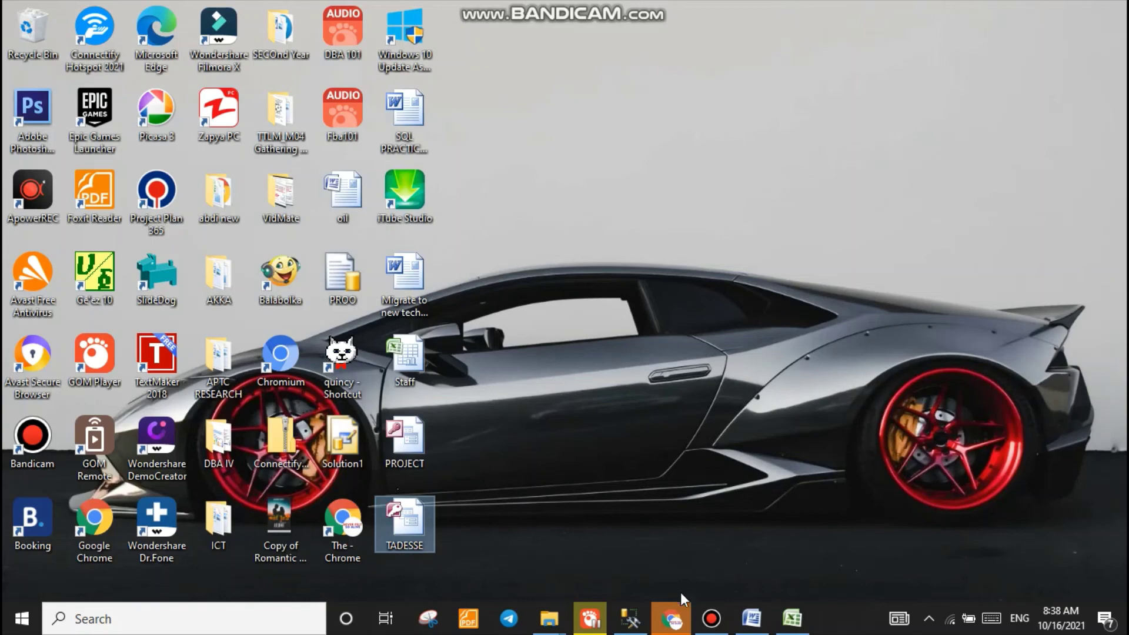
# Step: Switch to SQL Server Management Studio and start importing data into the SOFTWARE database with Microsoft Access as the data source
pyautogui.click(630, 618)
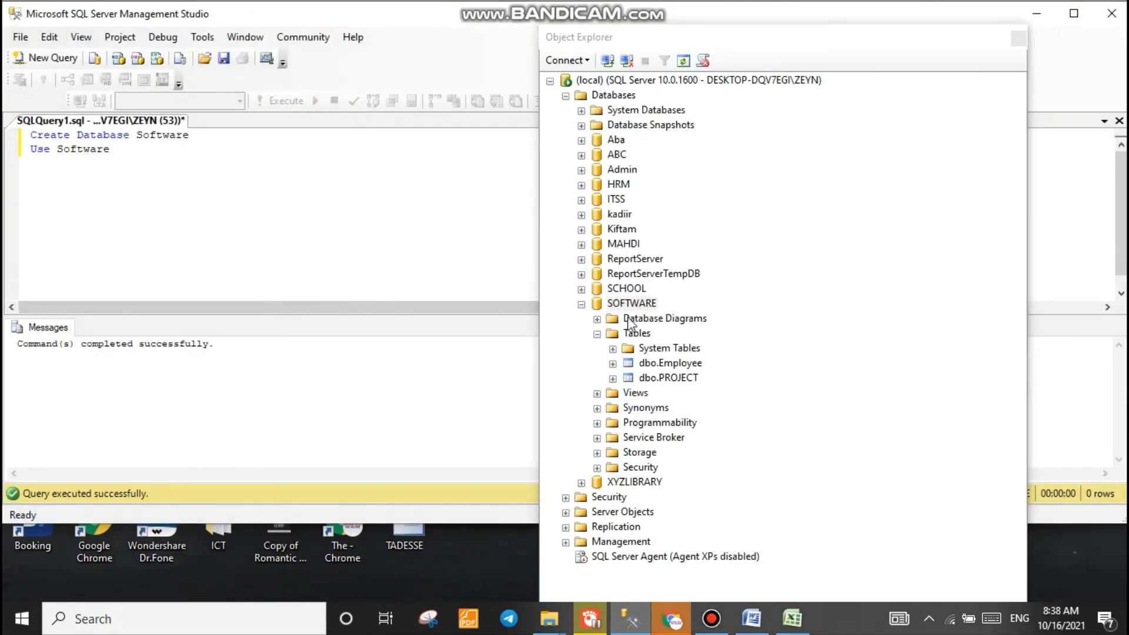
pyautogui.rightClick(634, 302)
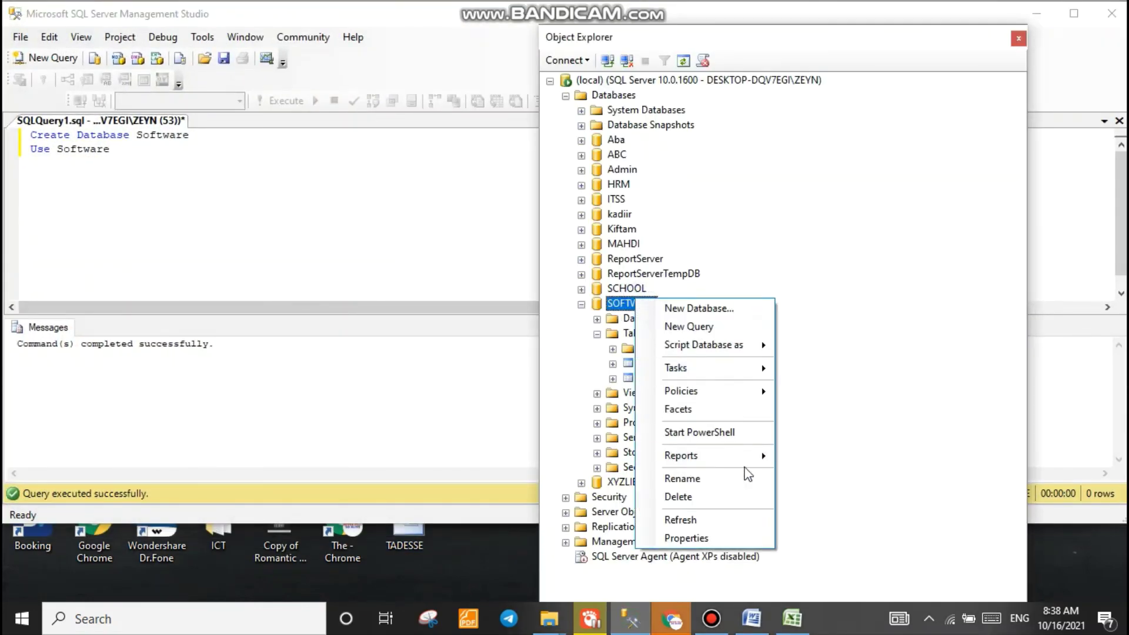
pyautogui.moveTo(718, 372)
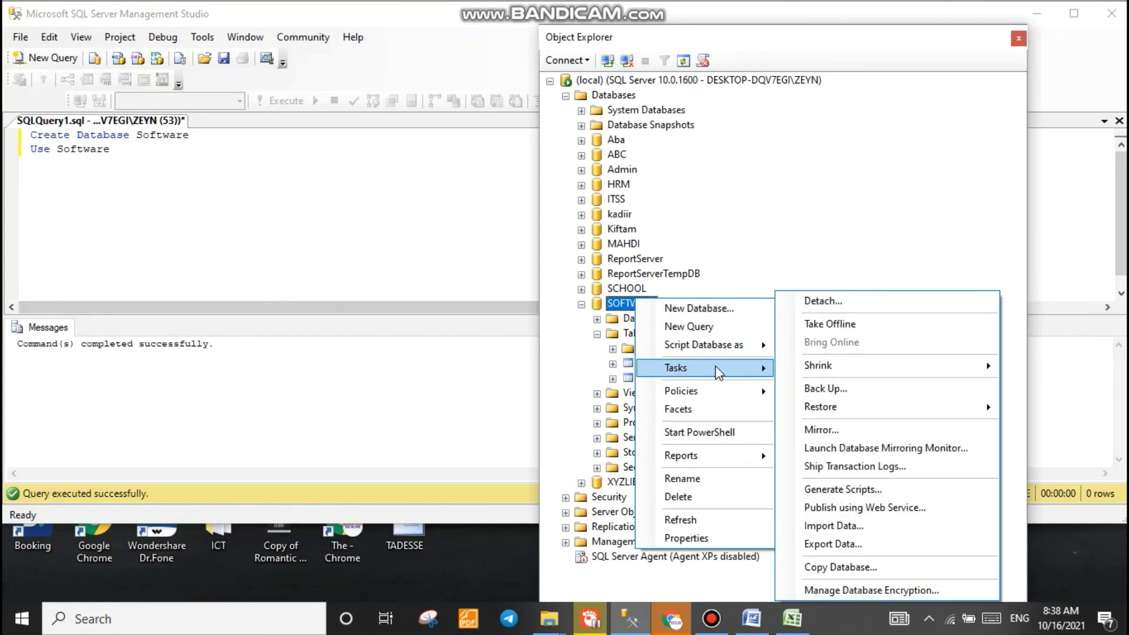
pyautogui.click(839, 527)
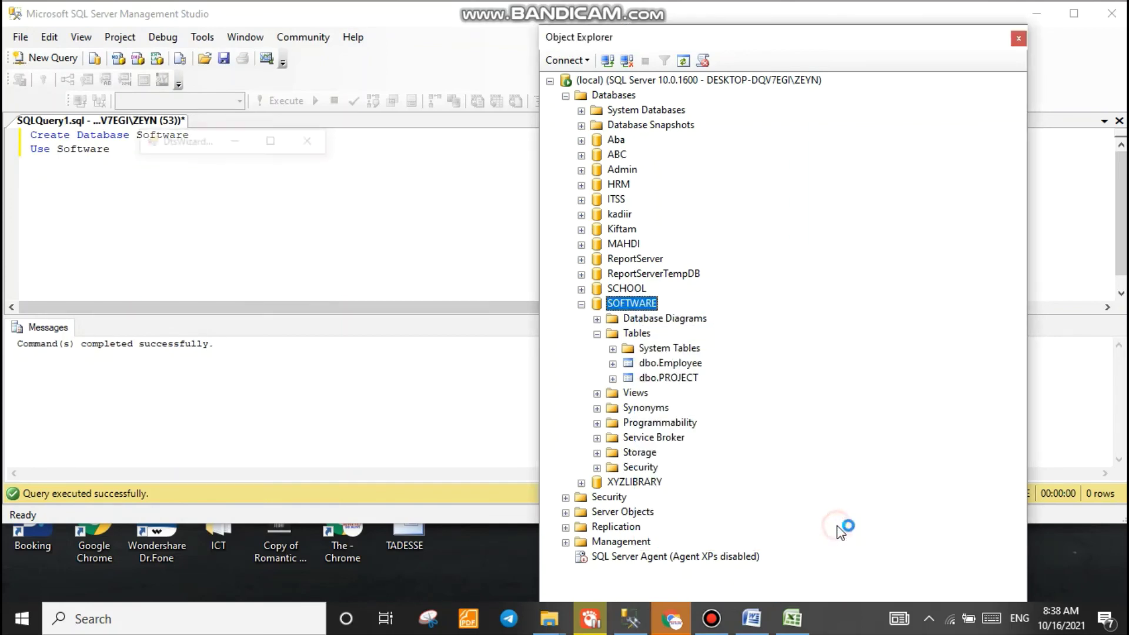
pyautogui.click(308, 475)
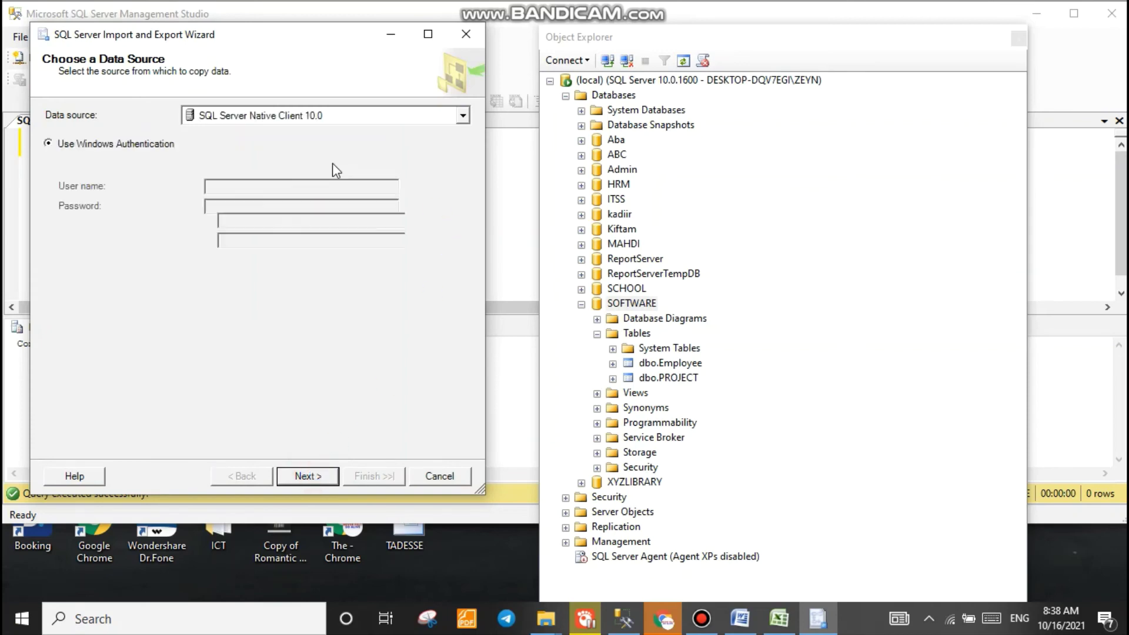
pyautogui.click(340, 115)
pyautogui.scroll(2, 320, 160)
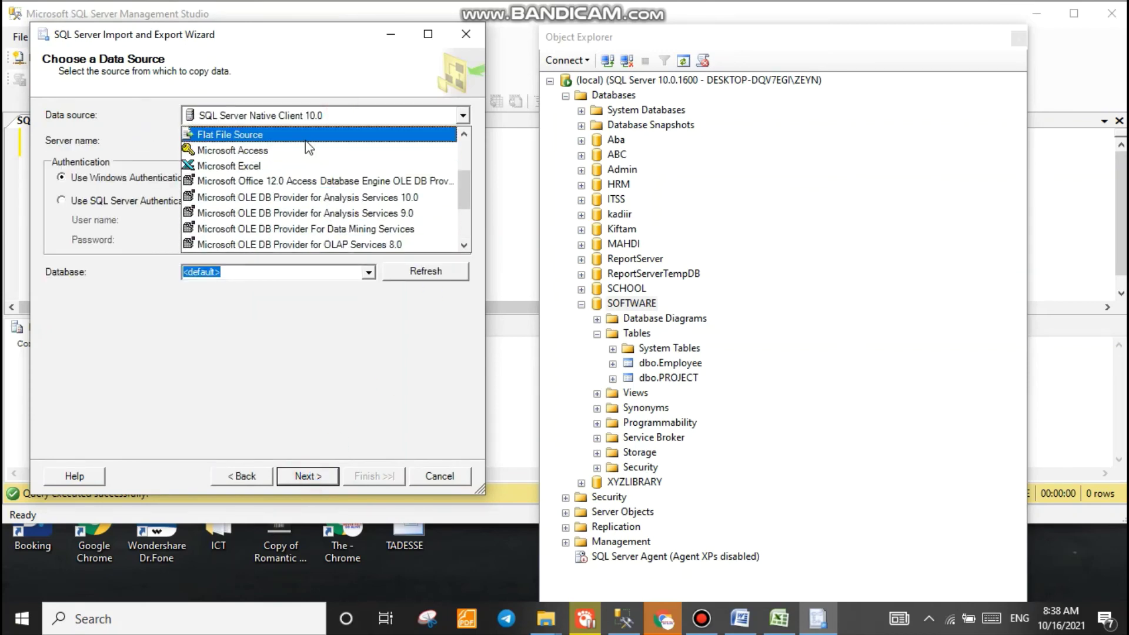
pyautogui.click(303, 151)
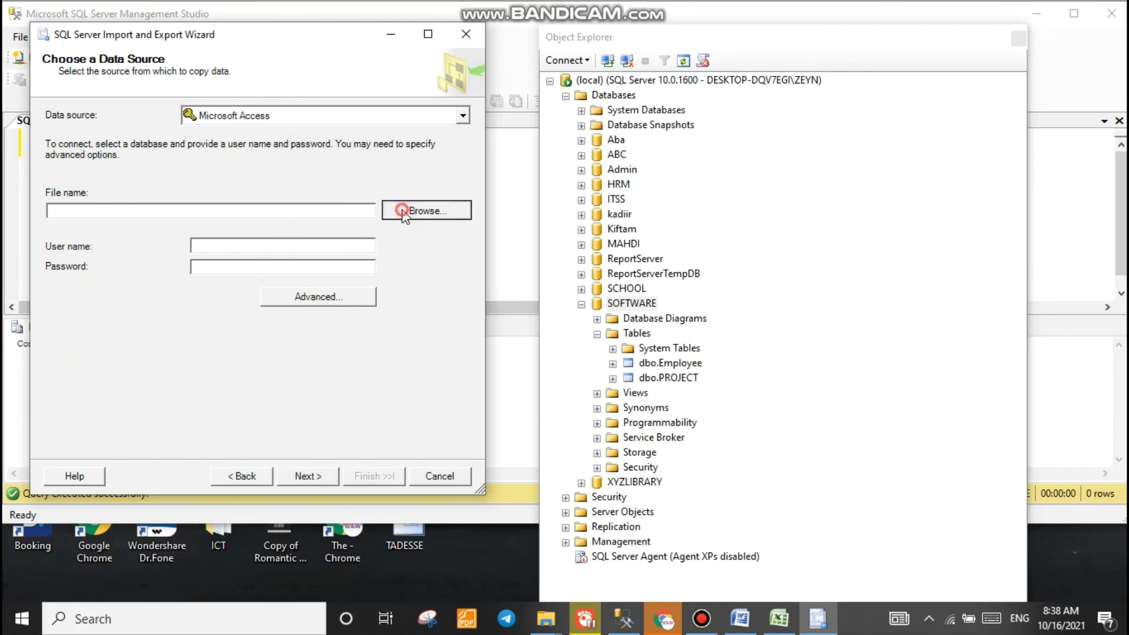
# Step: Try to use the new .accdb database from the Desktop as the import source, showing all file types to find it
pyautogui.click(399, 210)
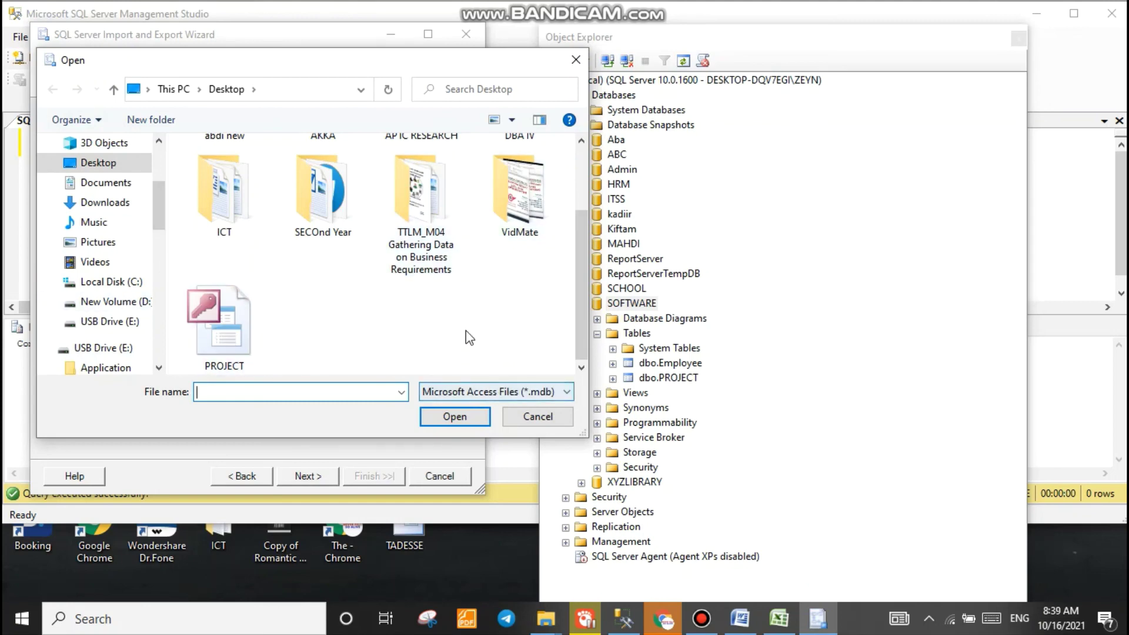
pyautogui.click(507, 392)
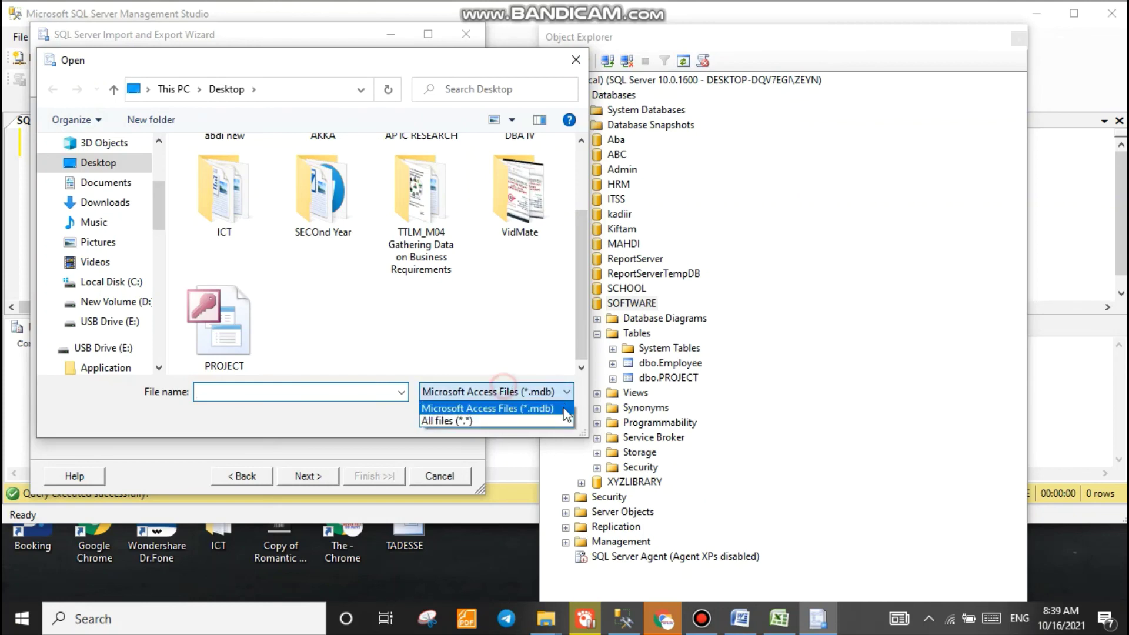
pyautogui.click(494, 421)
pyautogui.scroll(-3, 385, 323)
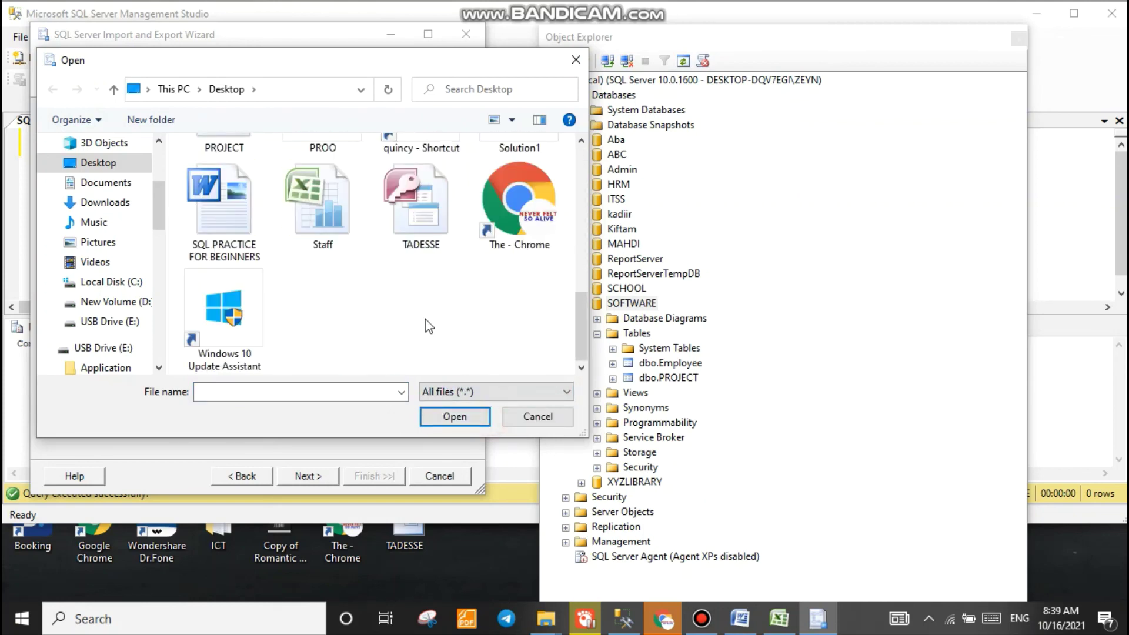
pyautogui.click(430, 219)
pyautogui.click(446, 418)
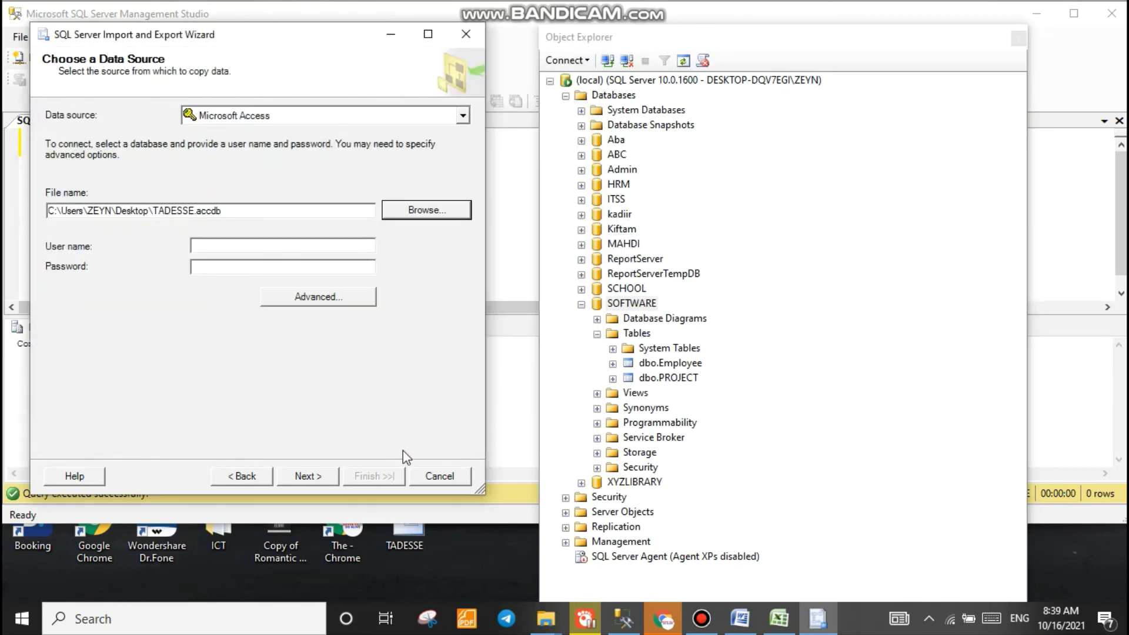
pyautogui.click(320, 475)
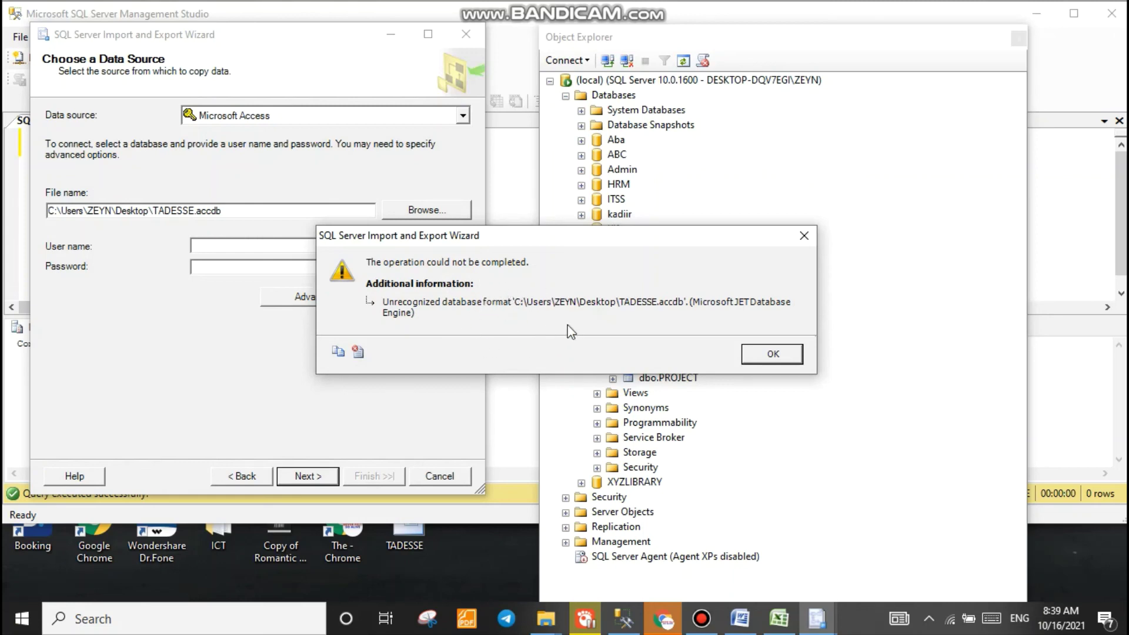
pyautogui.click(764, 354)
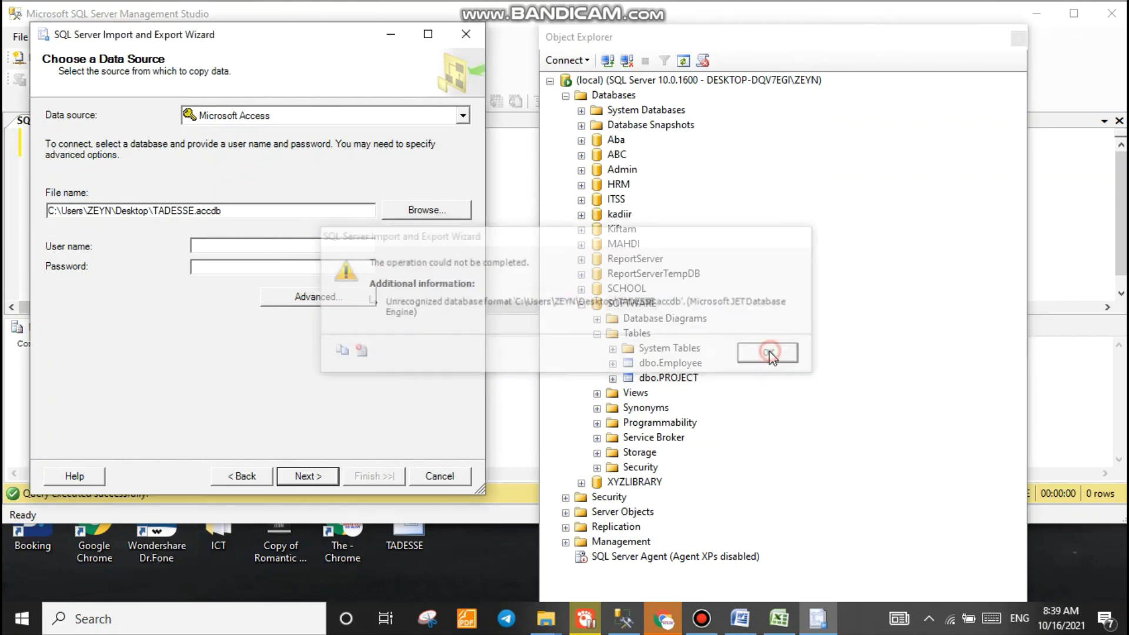
# Step: Browse for the source file again, accept the same .accdb database, and cancel the import wizard
pyautogui.click(425, 211)
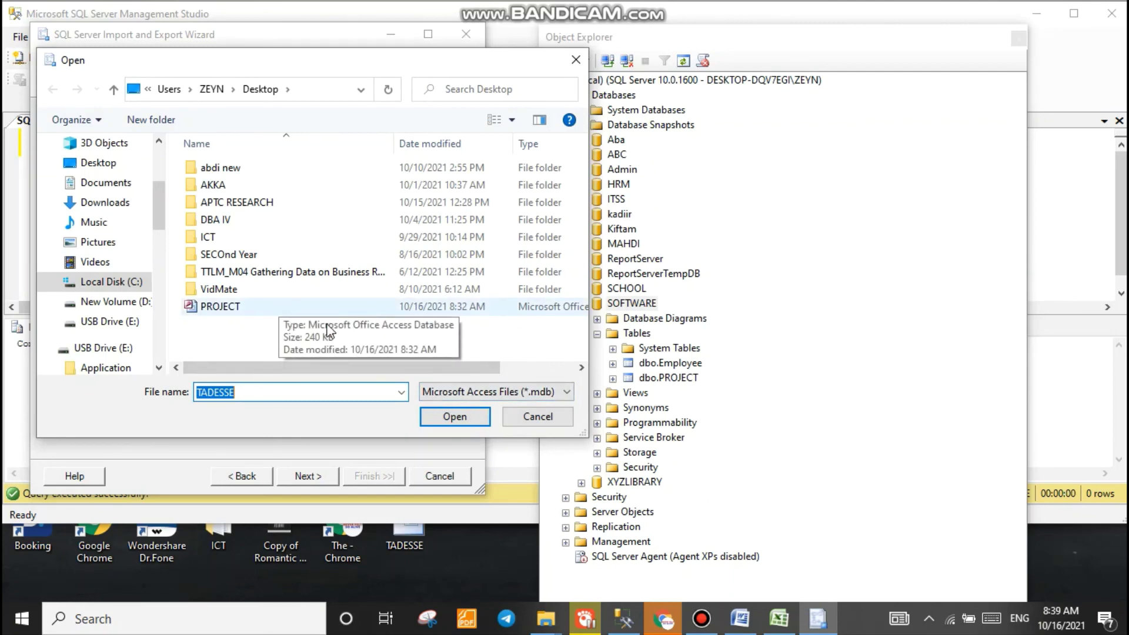
pyautogui.click(478, 418)
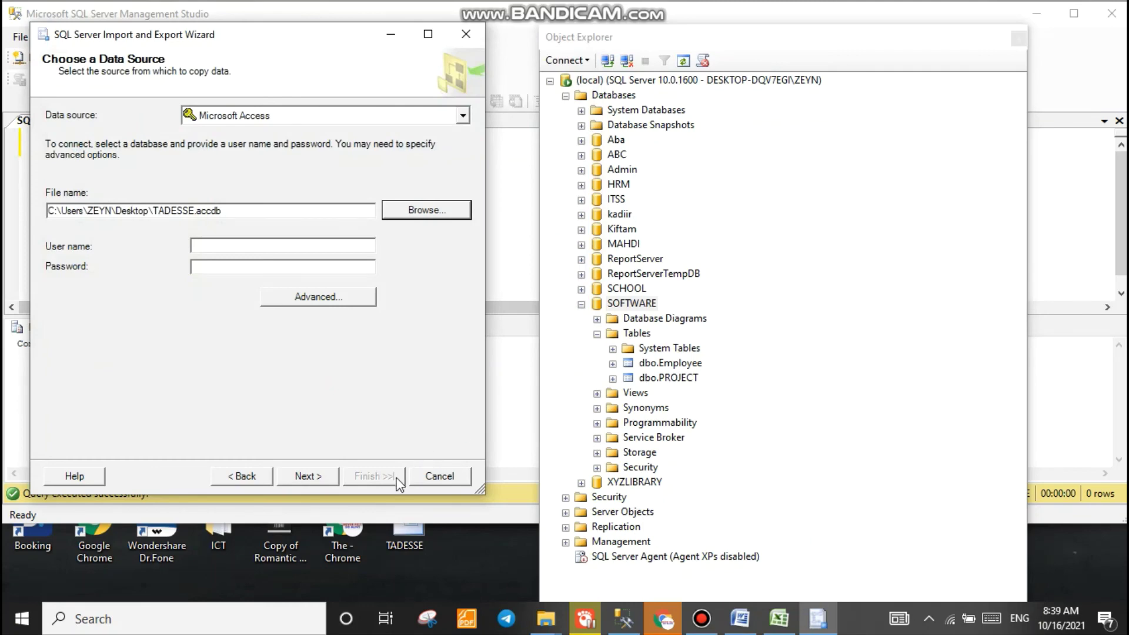
pyautogui.click(453, 481)
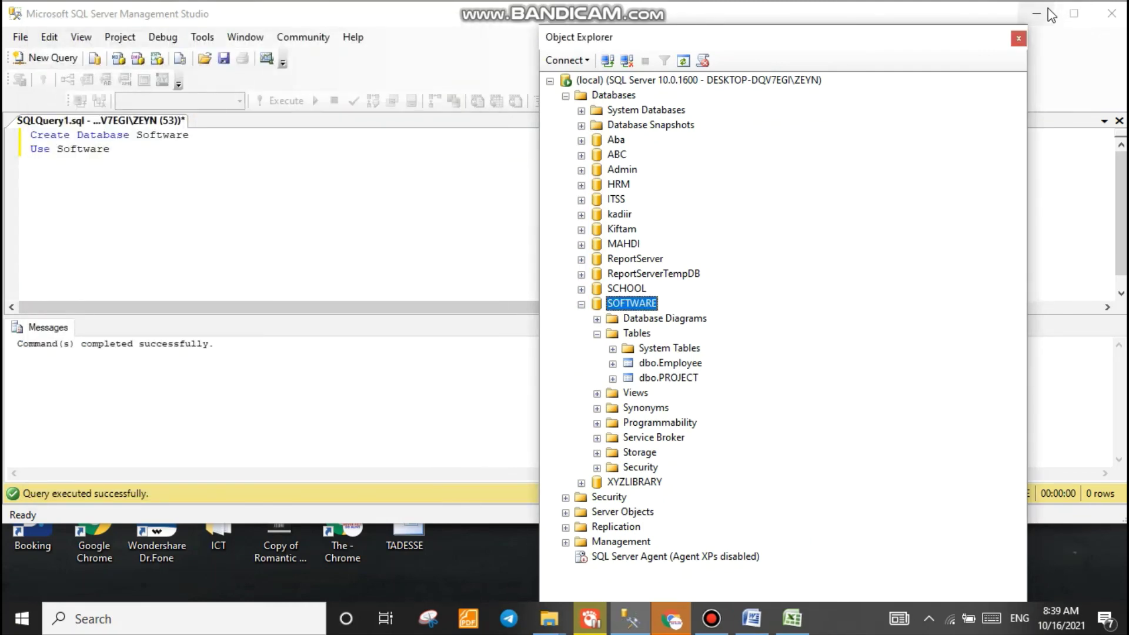
# Step: Minimize SQL Server Management Studio and refresh the desktop
pyautogui.click(1044, 8)
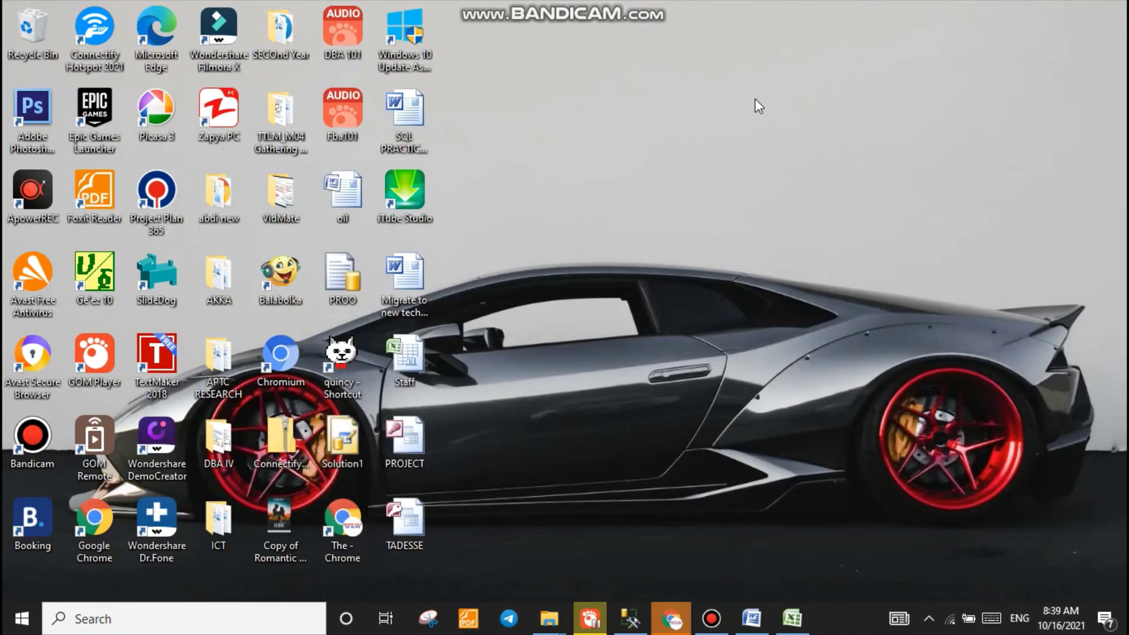
pyautogui.rightClick(753, 101)
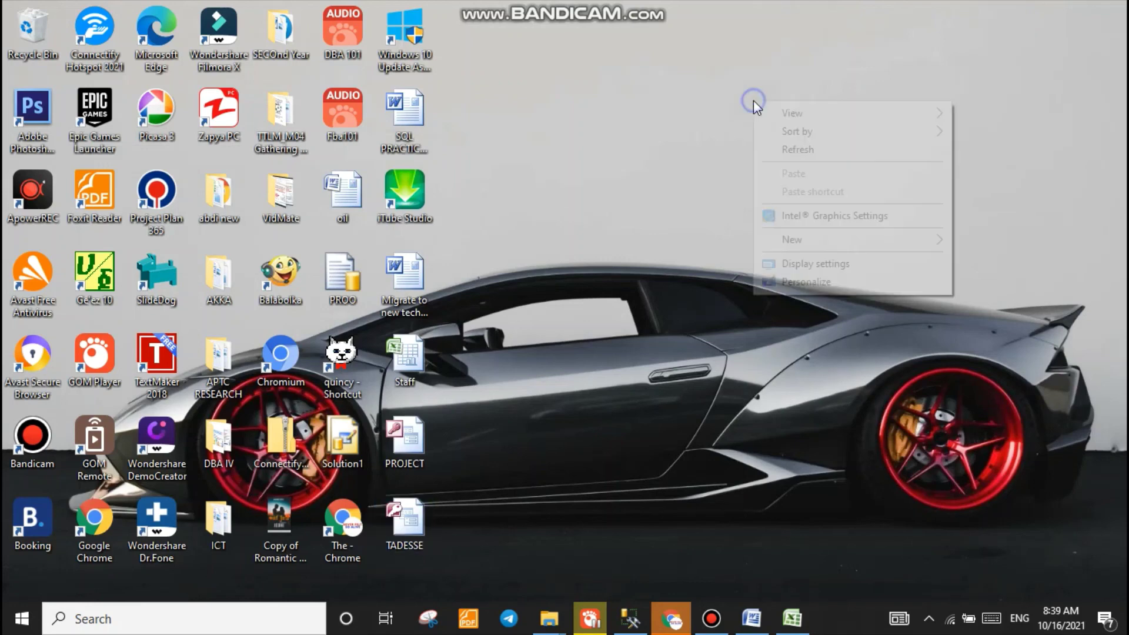
pyautogui.click(842, 153)
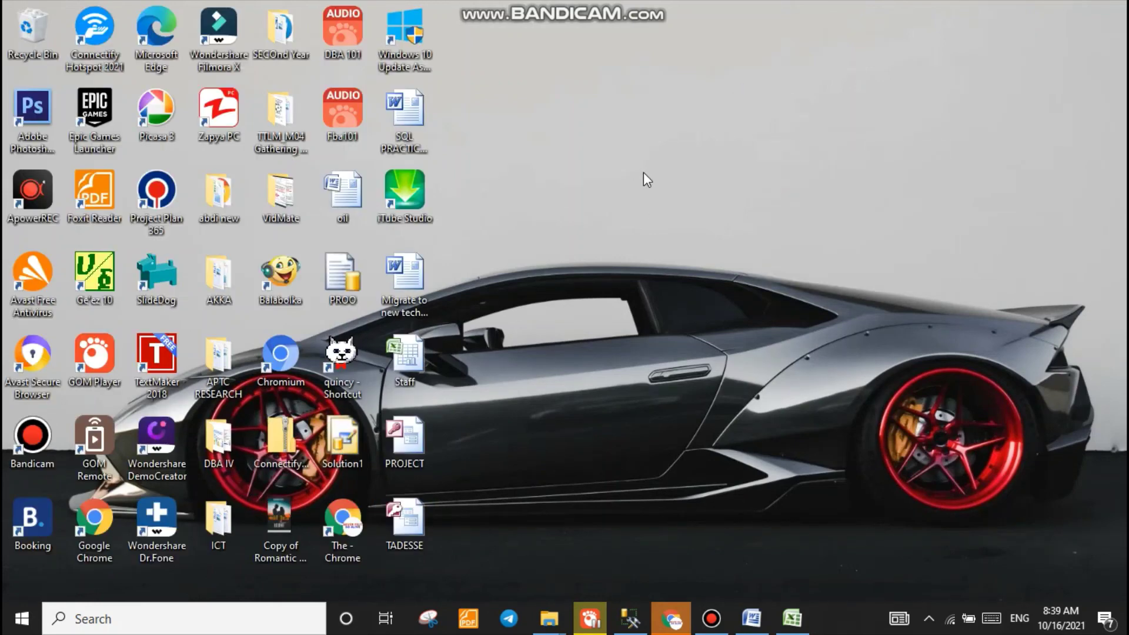